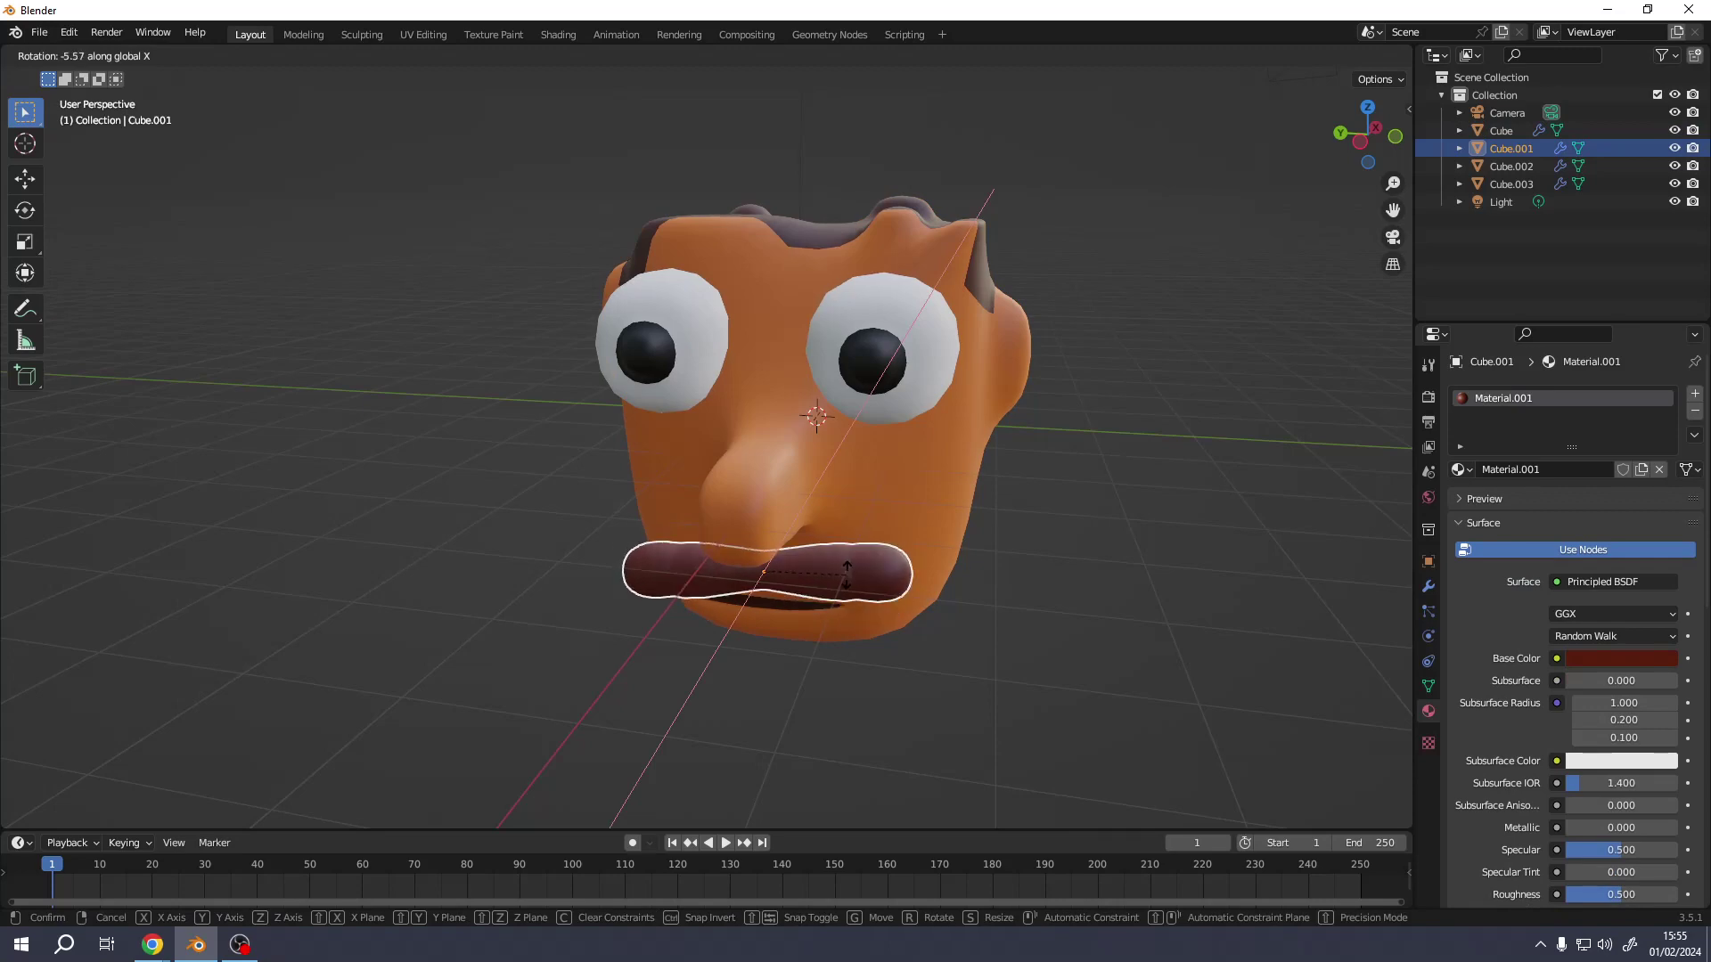
Rotate the dark red moustache about the global X axis and look around the finished cartoon head
click(861, 592)
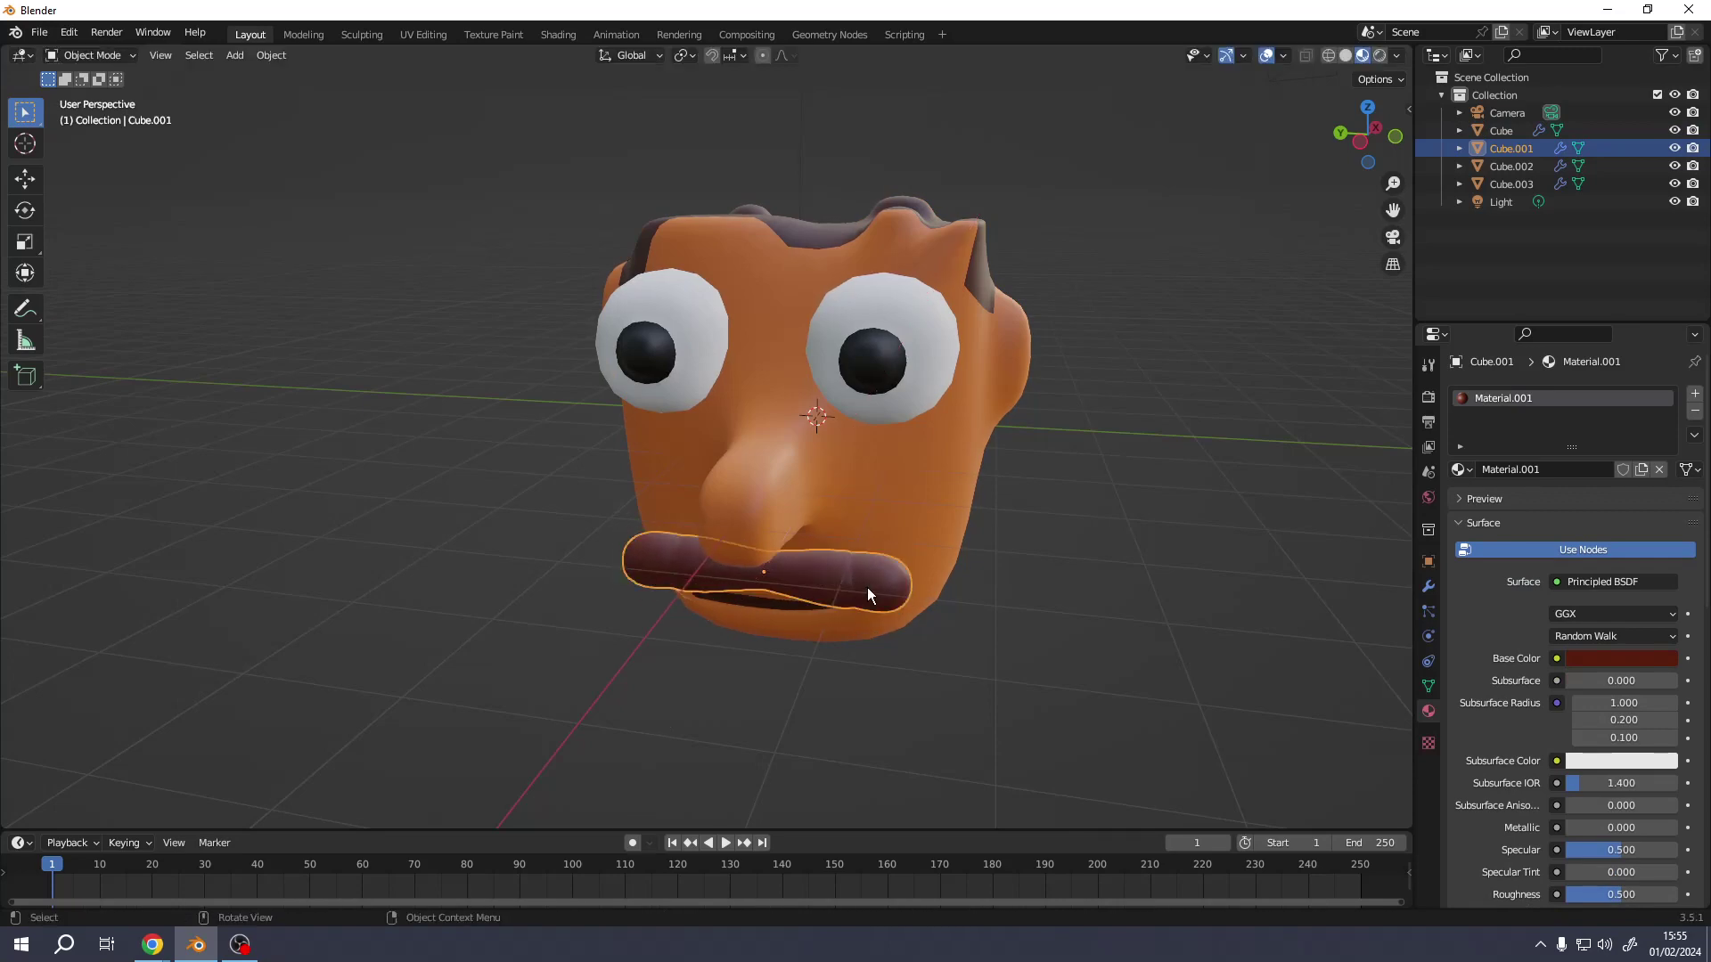
middle_drag(867, 586, 645, 601)
click(523, 304)
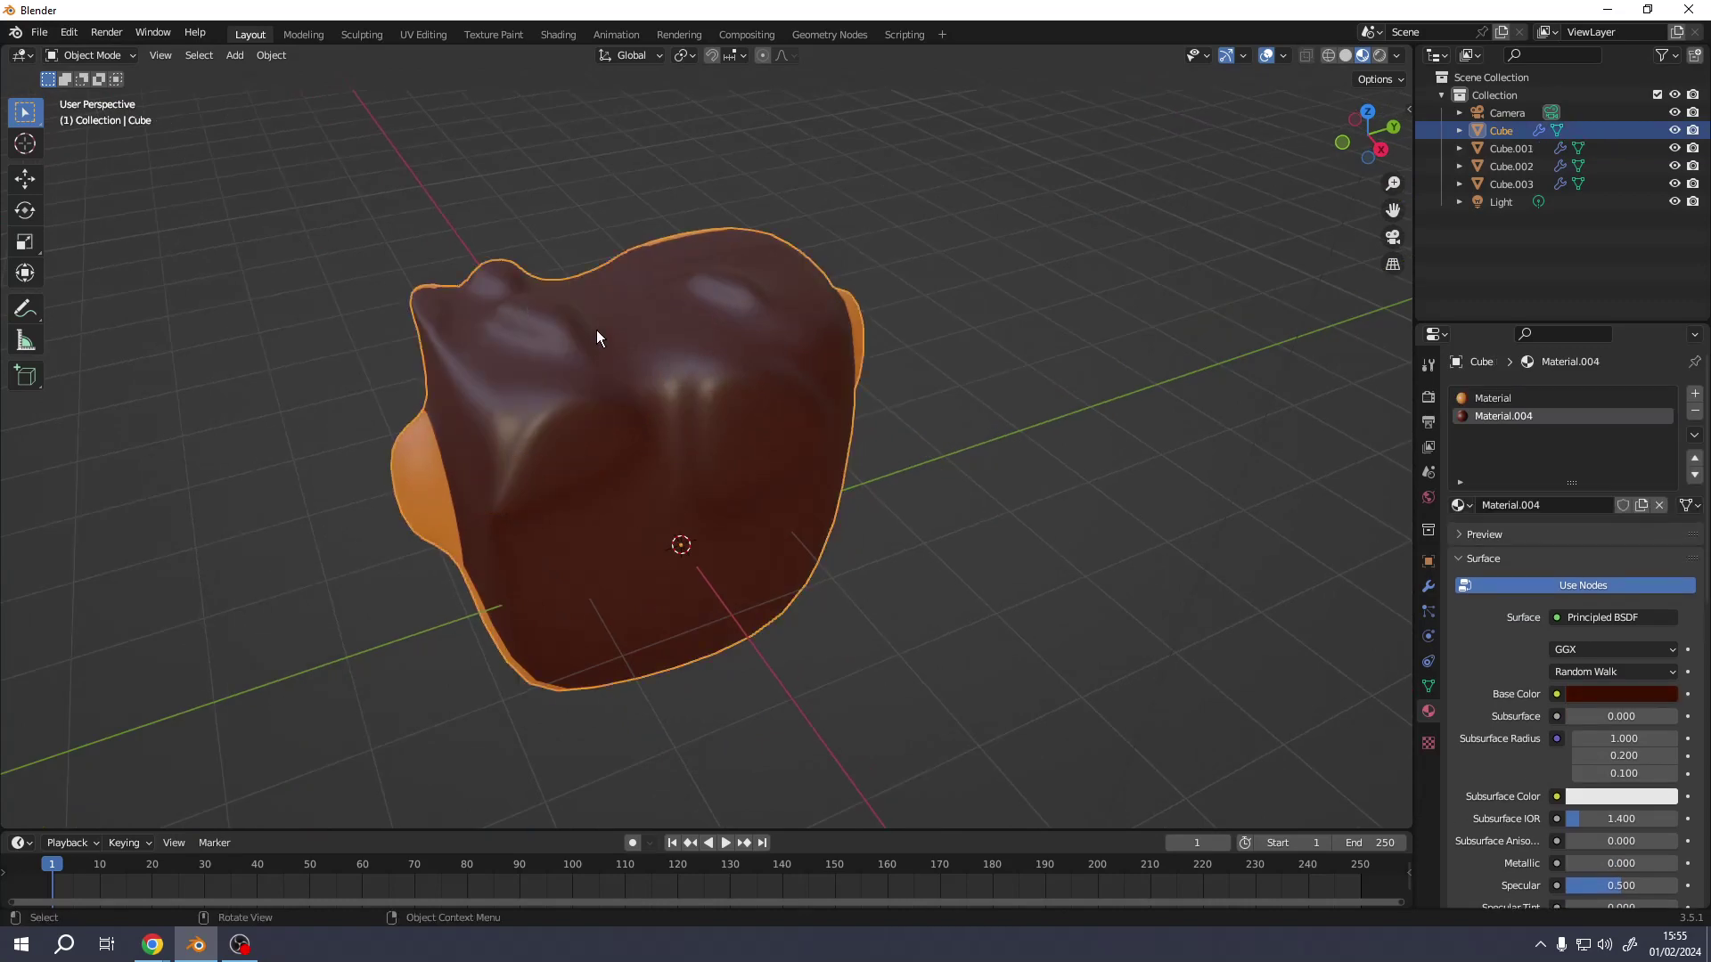
middle_drag(757, 307, 983, 403)
Start a new default scene without saving the changes to the current file
key(ctrl+n)
click(981, 396)
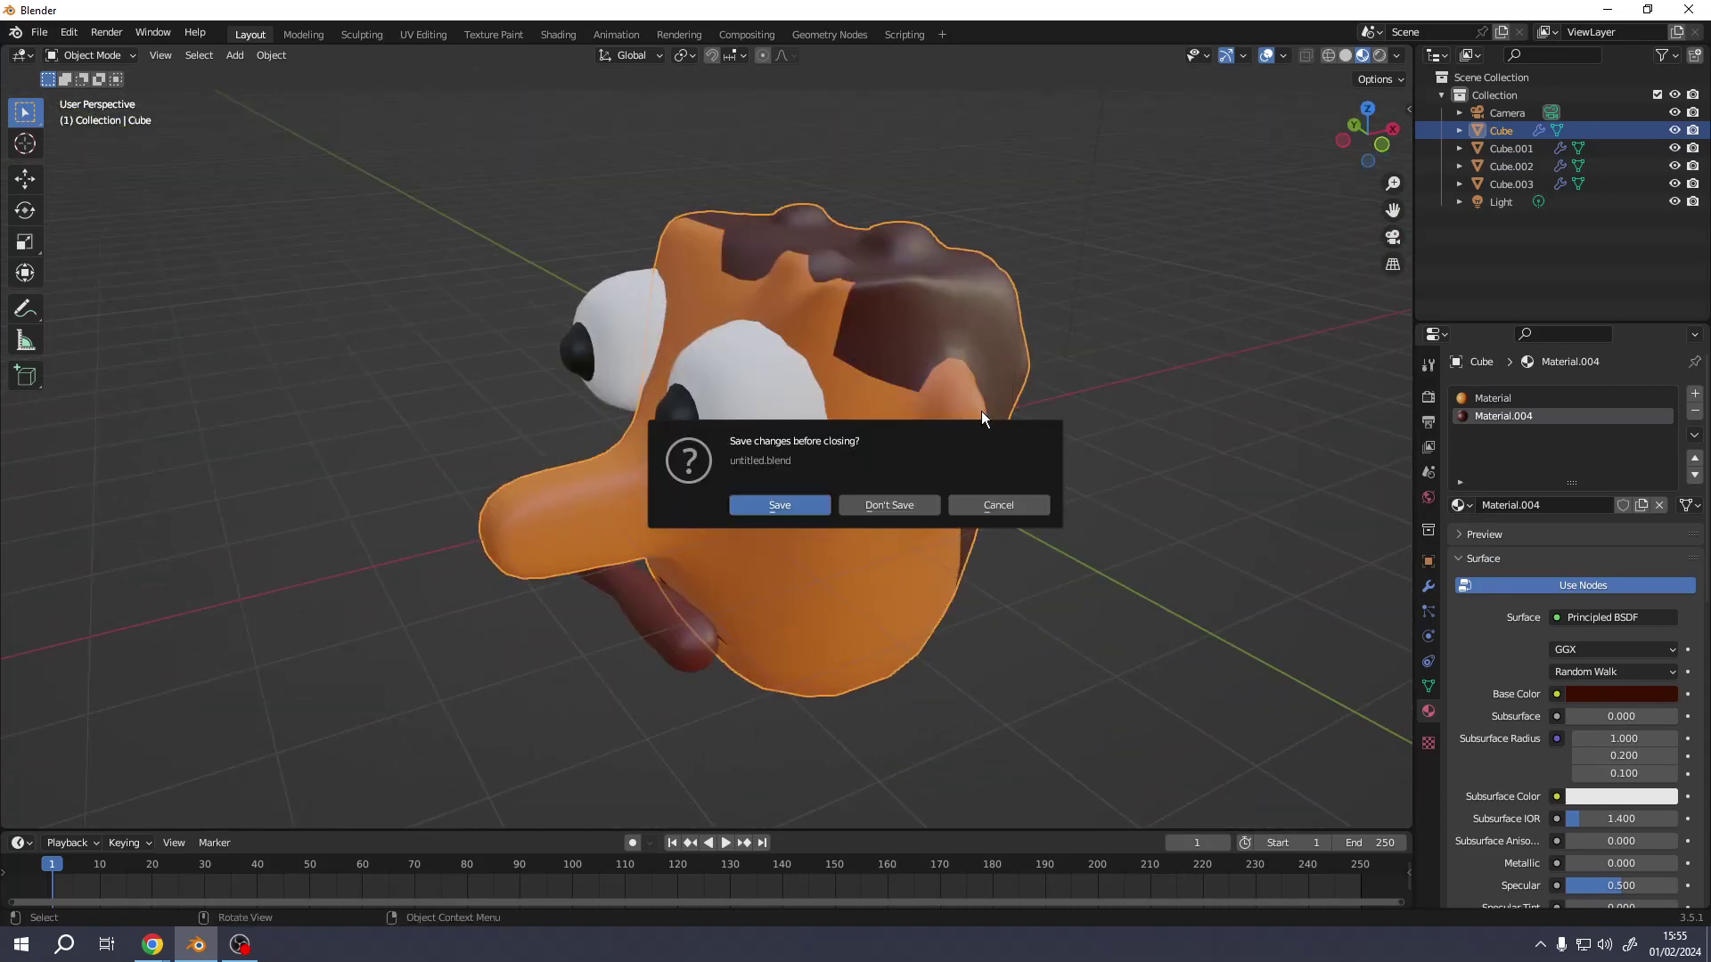
click(896, 501)
Add a level 2 Subdivision Surface modifier to the default cube and shade it smooth
middle_drag(897, 499, 719, 470)
key(ctrl+2)
scroll(711, 483, up, 5)
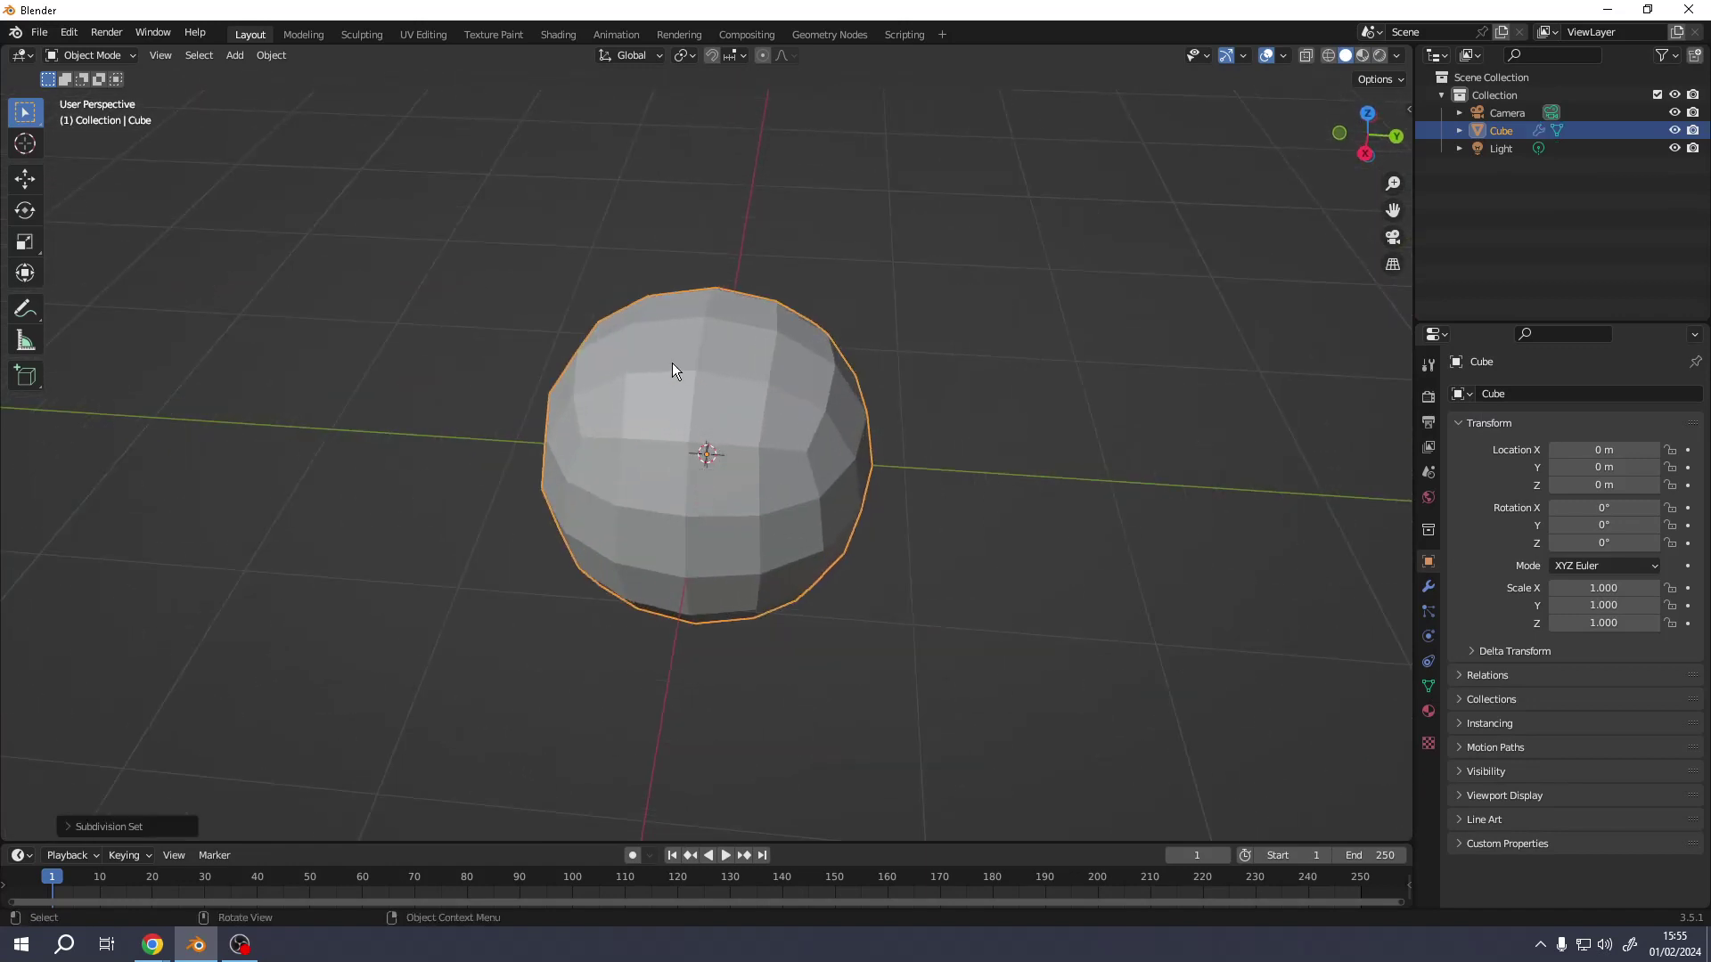
right_click(681, 384)
click(628, 378)
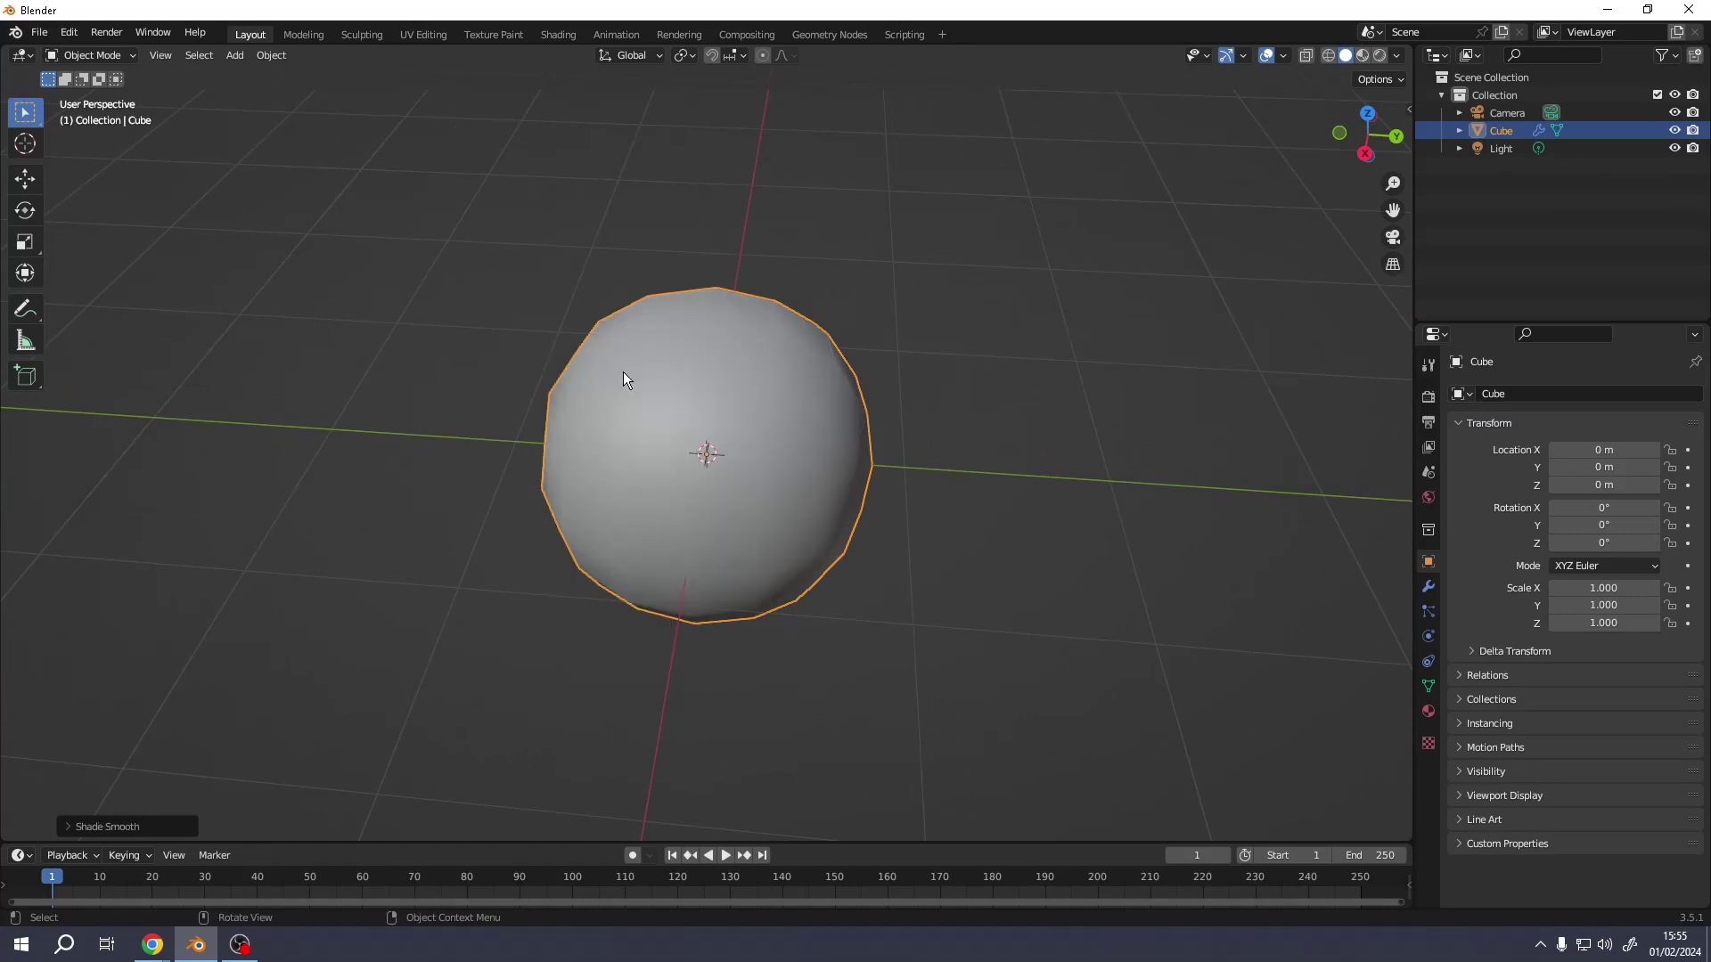
middle_drag(698, 430, 813, 403)
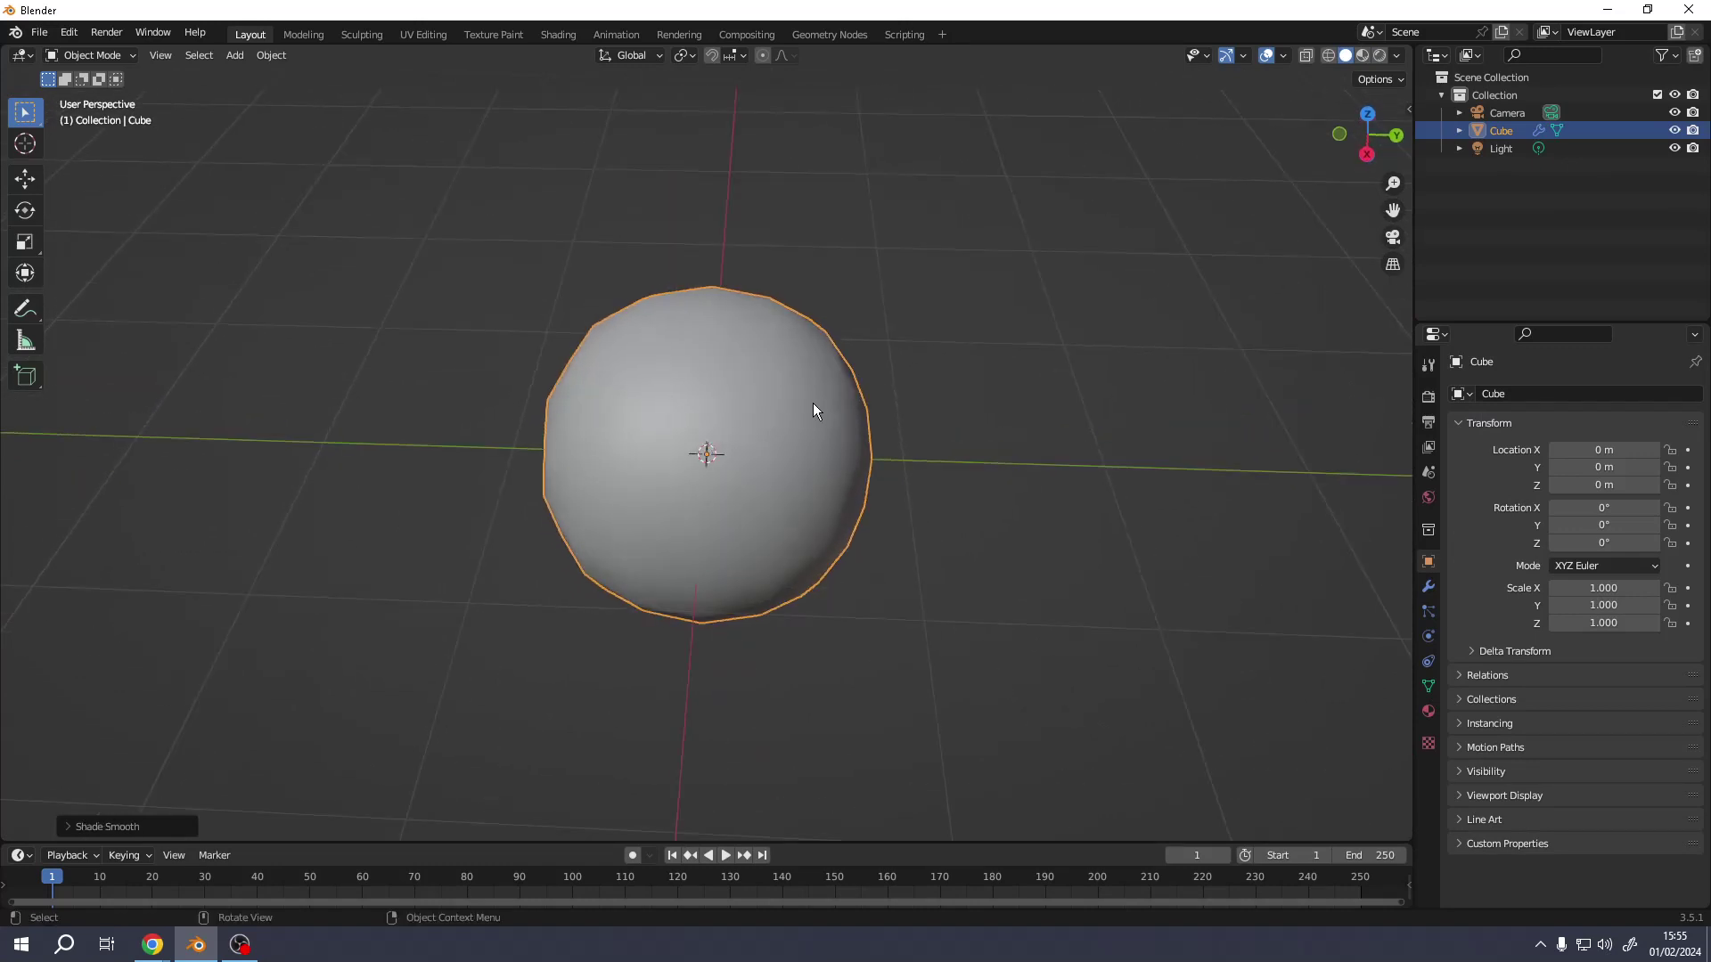
Show the scene in Material Preview and set the cube material's base colour to a light orange skin tone
click(1363, 55)
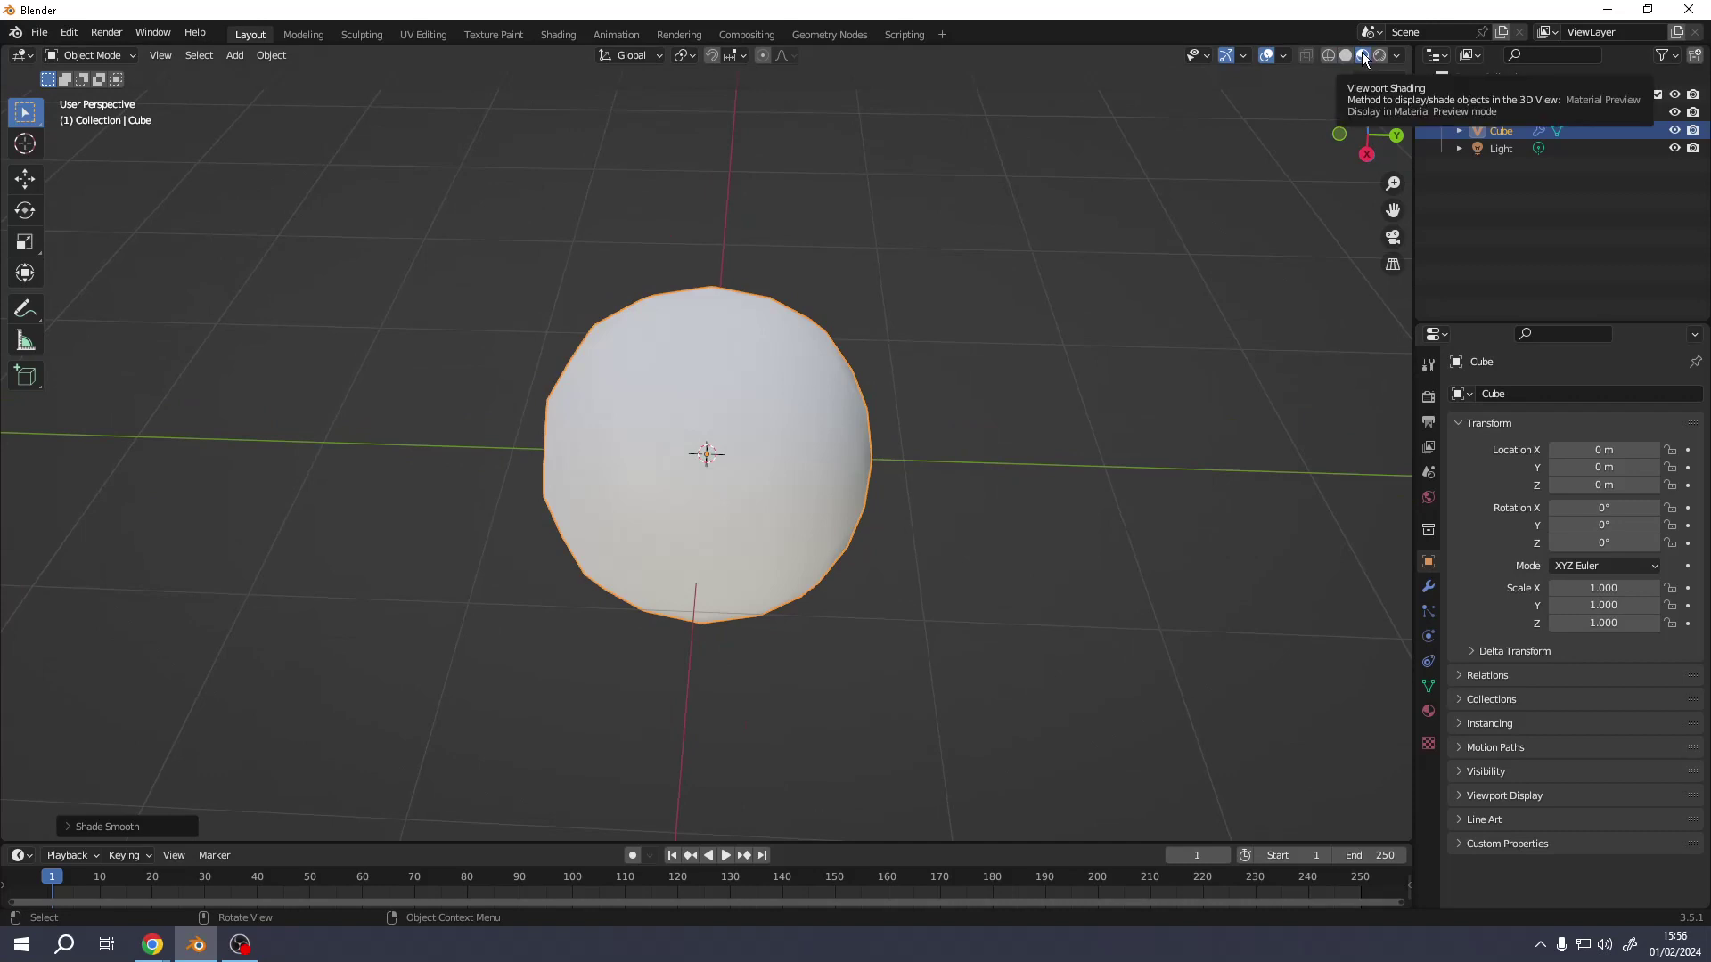
click(1428, 712)
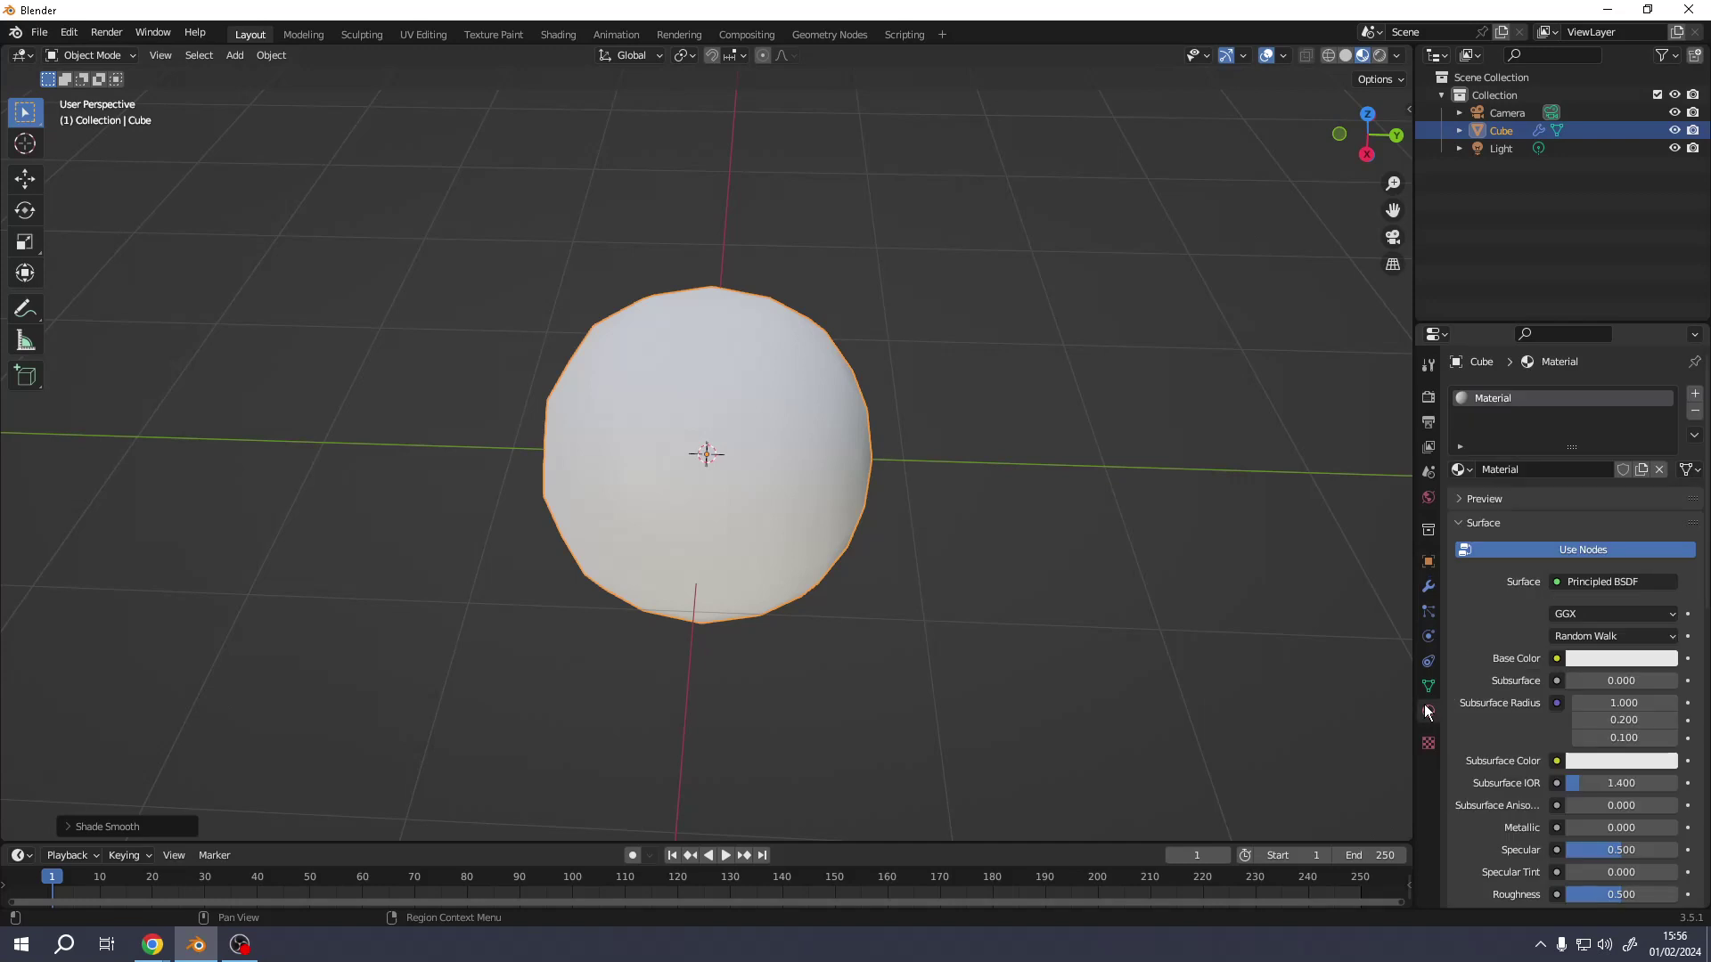
click(1625, 658)
mouse_move(1591, 495)
mouse_down()
mouse_move(1555, 502)
mouse_move(1564, 491)
mouse_move(1568, 504)
mouse_up()
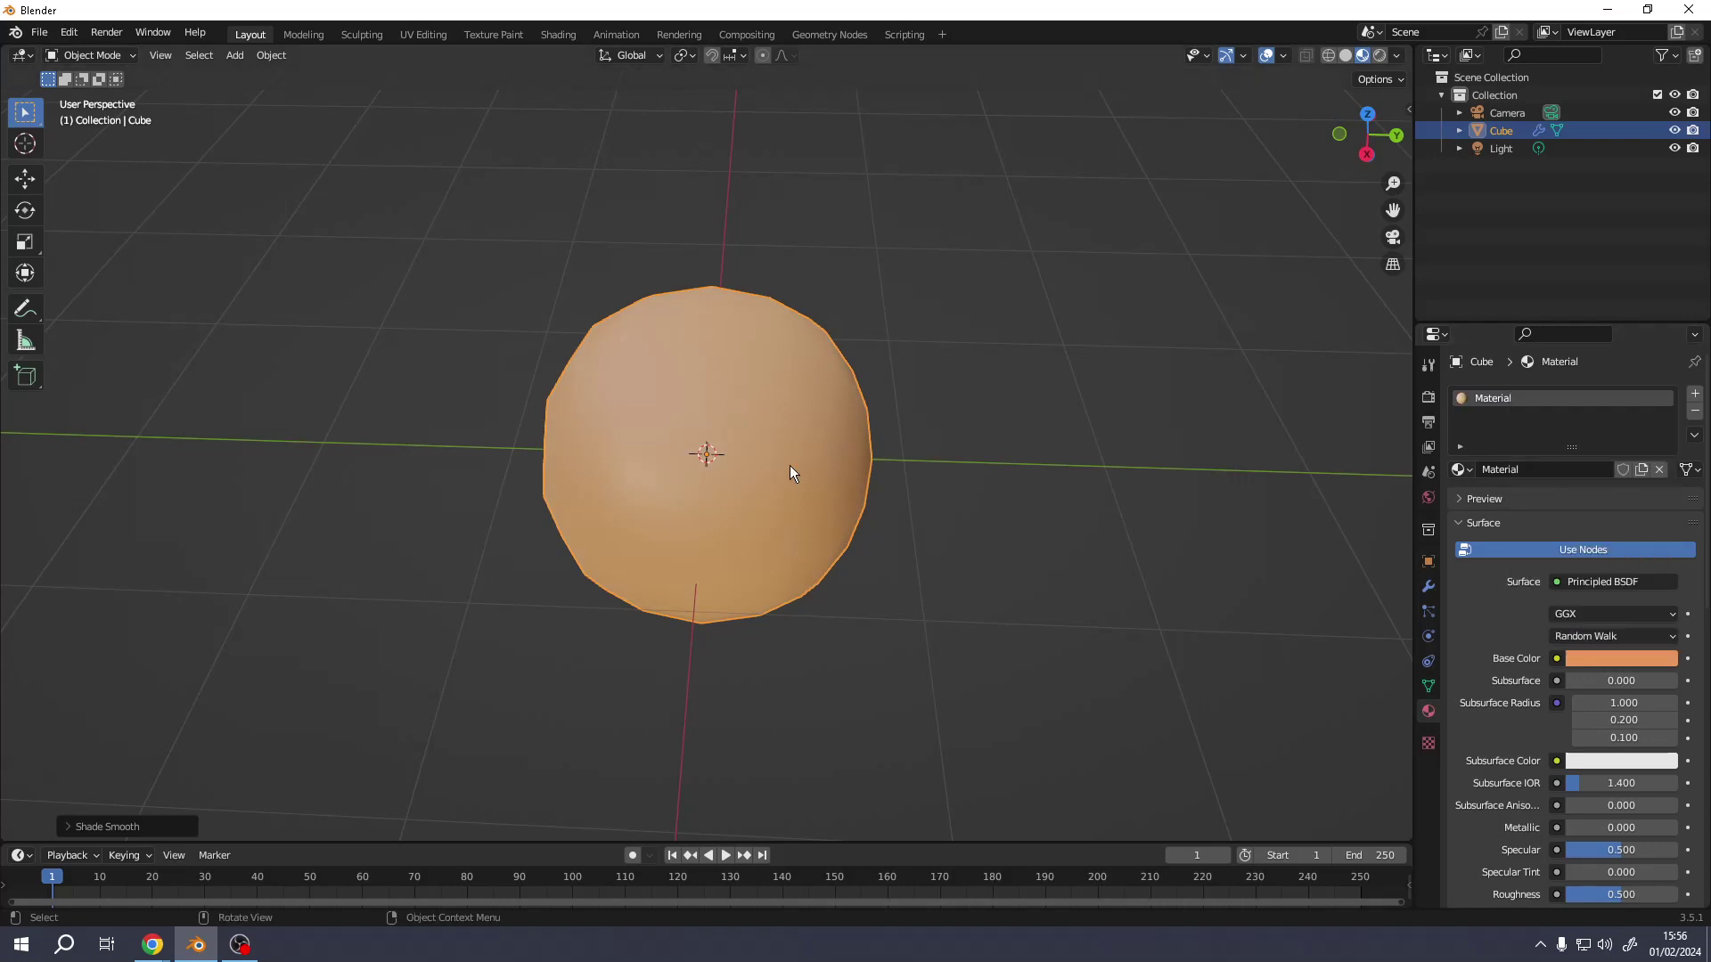
middle_drag(788, 469, 746, 399)
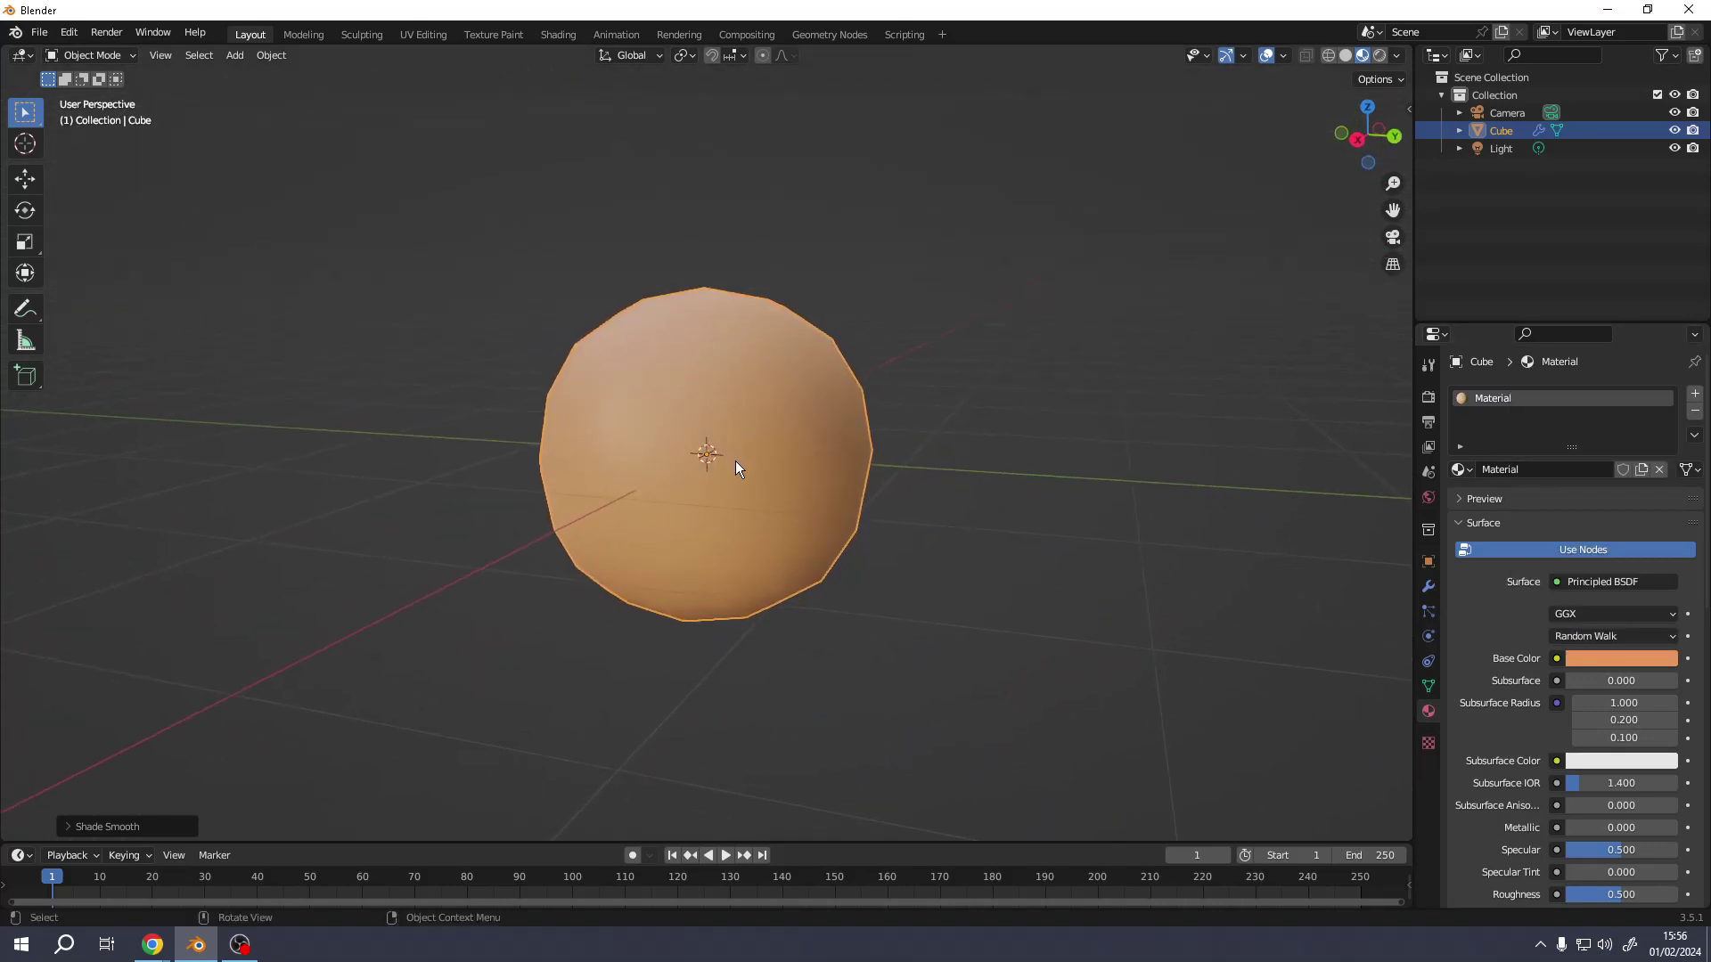
Enter Edit Mode on the cube, try vertex selection on two upper corners, and select the top face in face mode
key(Tab)
middle_drag(779, 455, 747, 489)
key(Tab)
key(Tab)
key(Tab)
key(Tab)
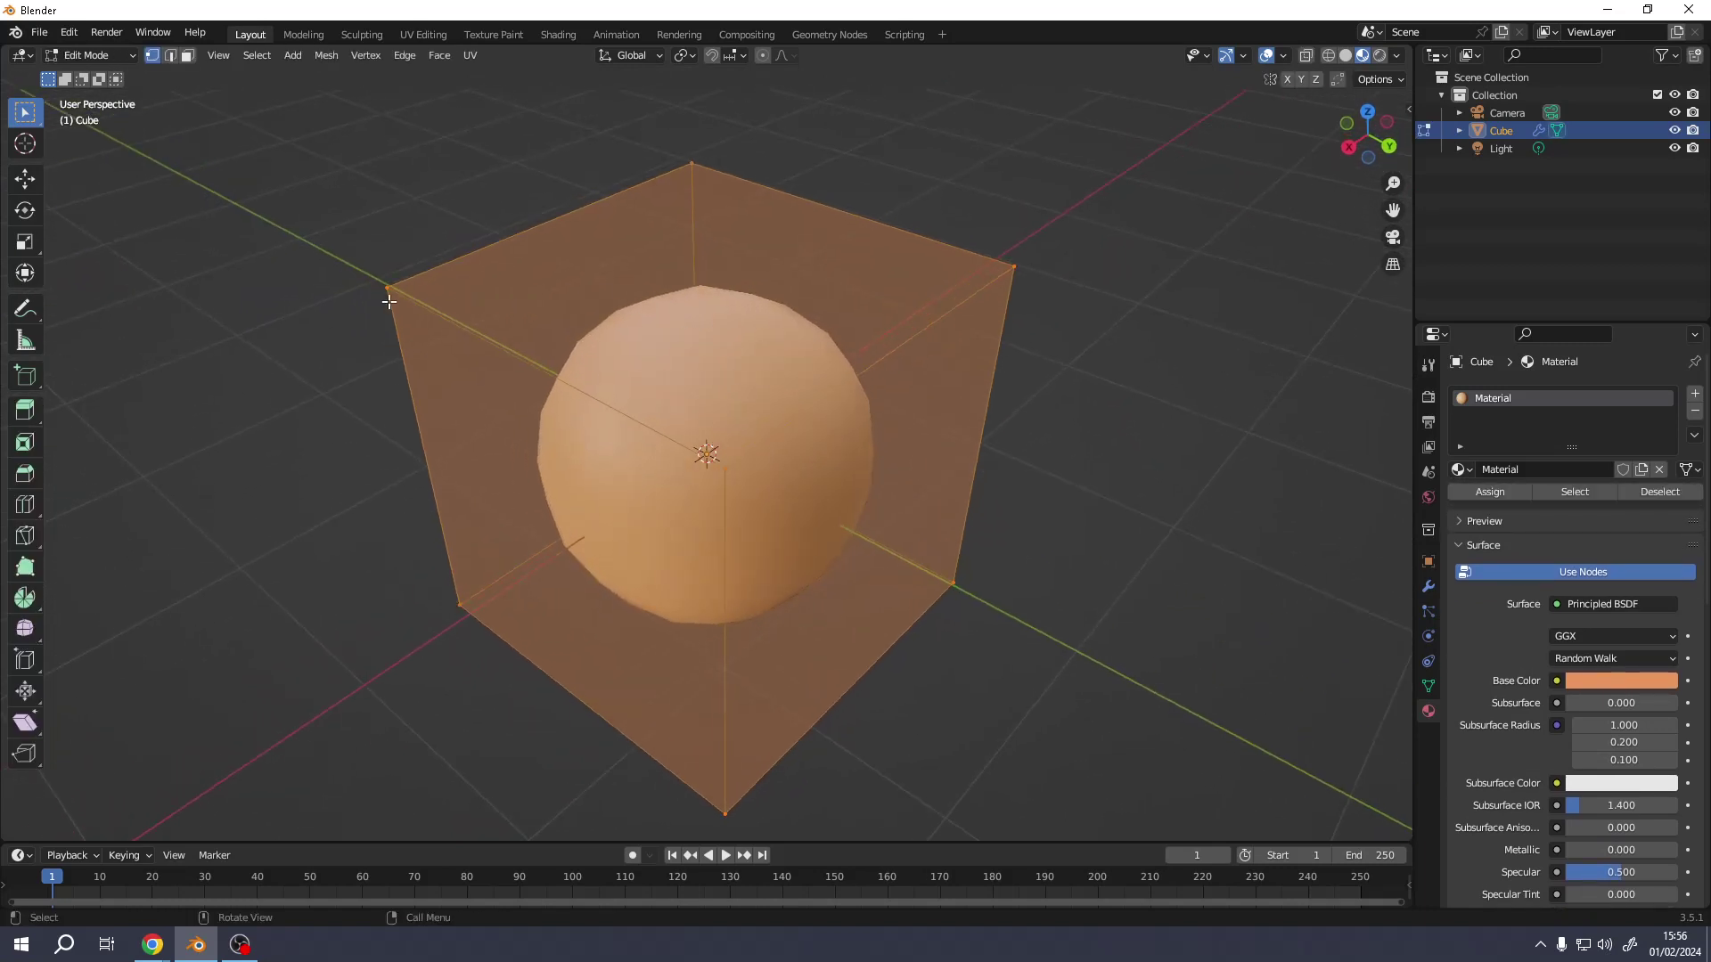
click(384, 287)
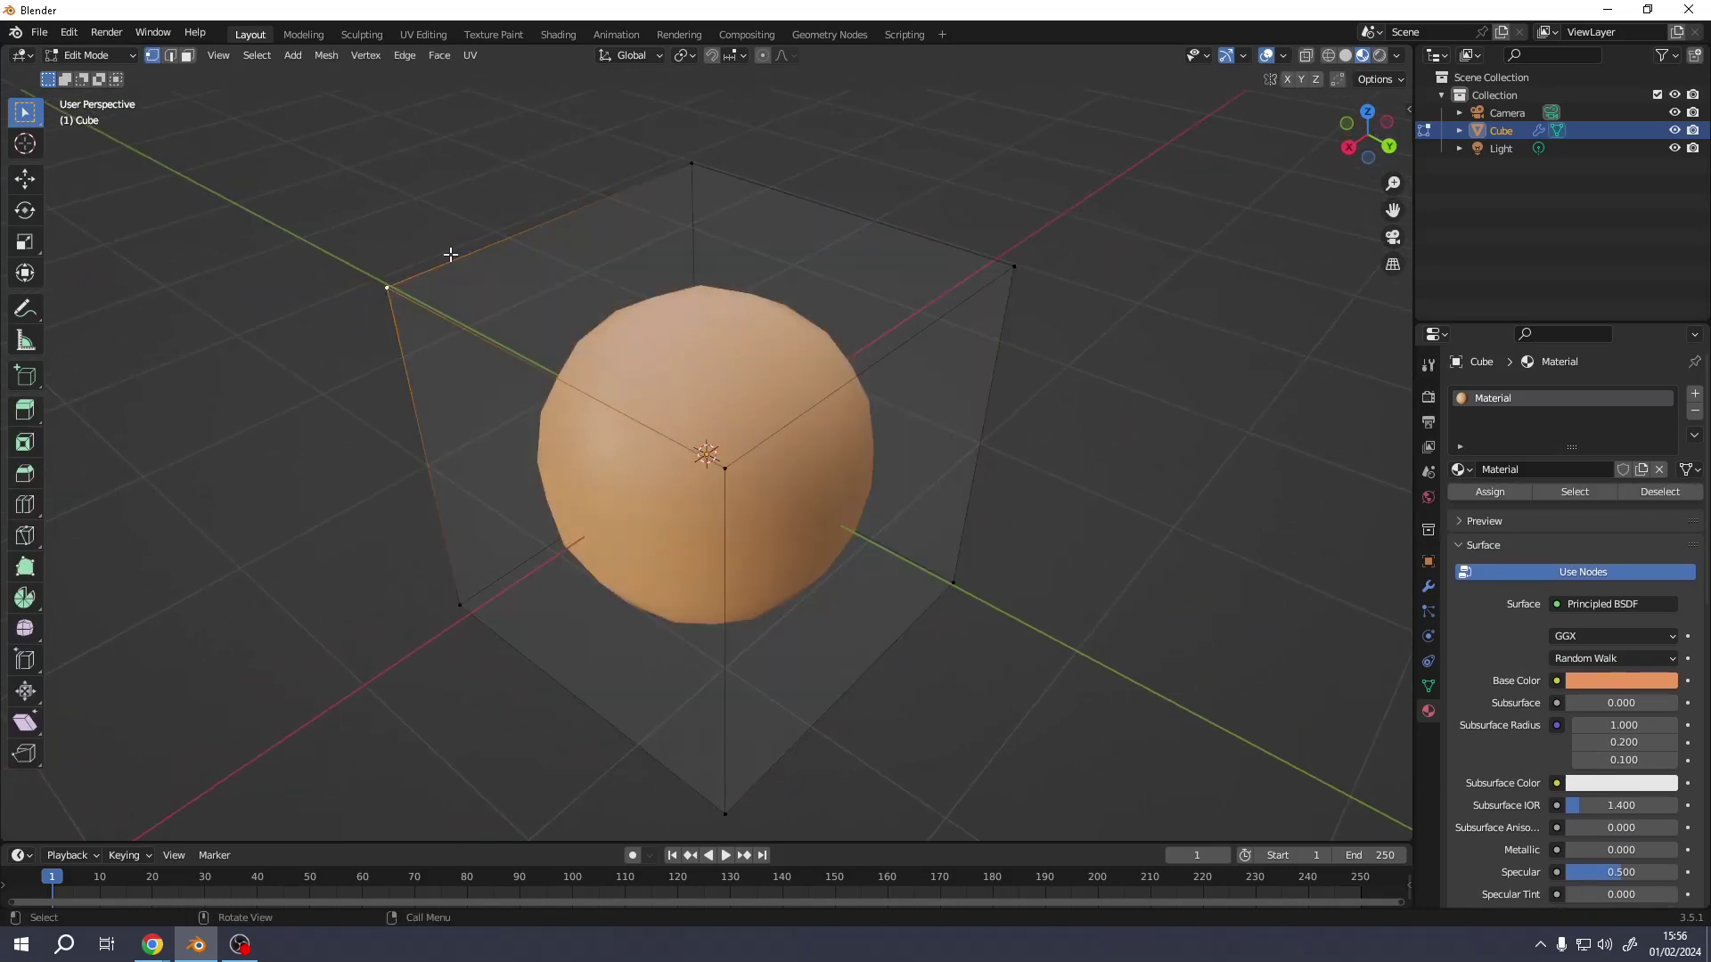
click(692, 163)
key(2)
key(3)
click(633, 318)
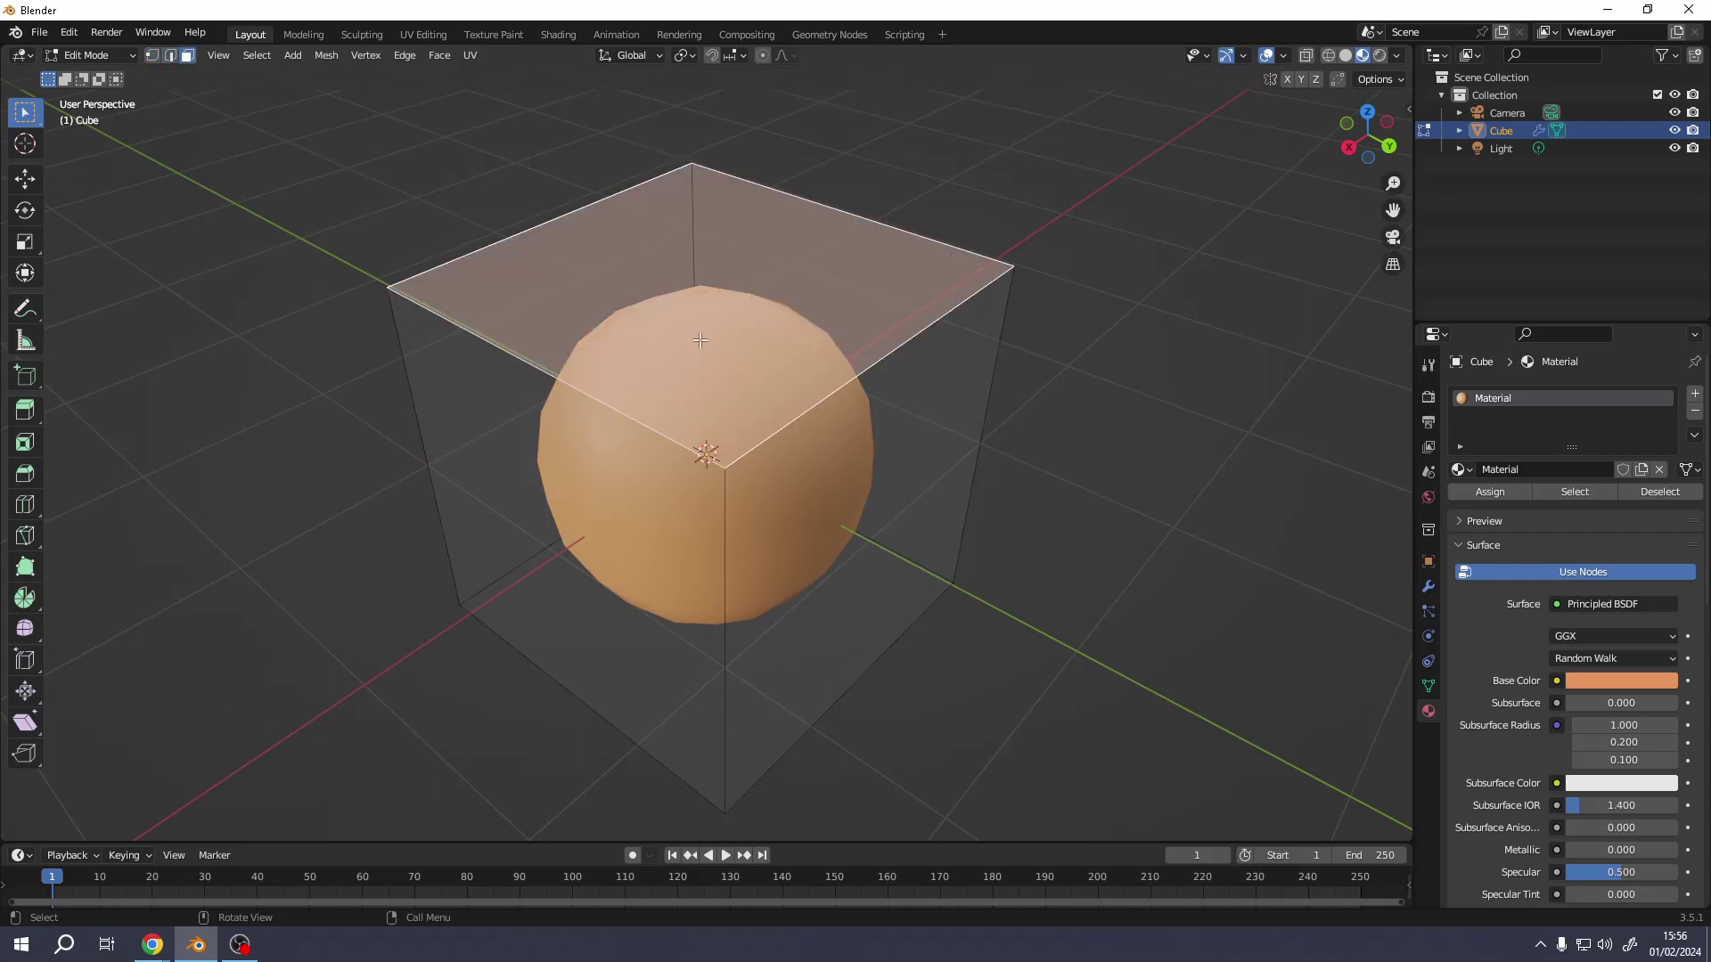
middle_drag(633, 318, 796, 440)
click(713, 483)
click(754, 373)
key(g)
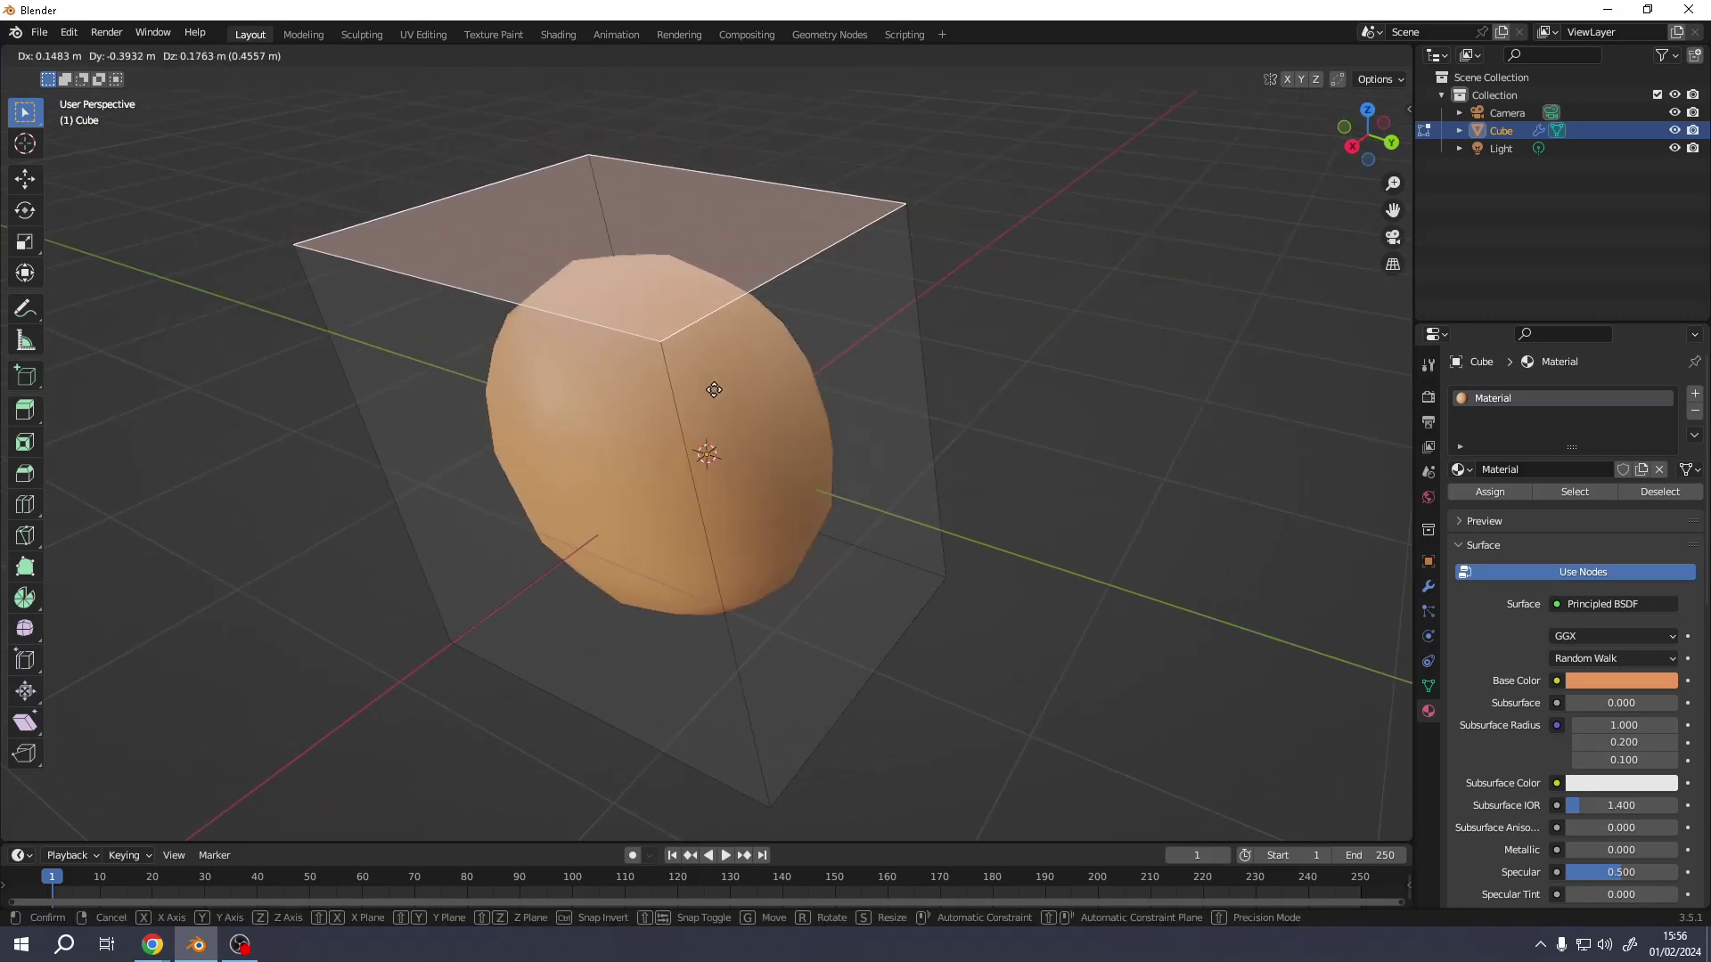
key(g)
right_click(789, 495)
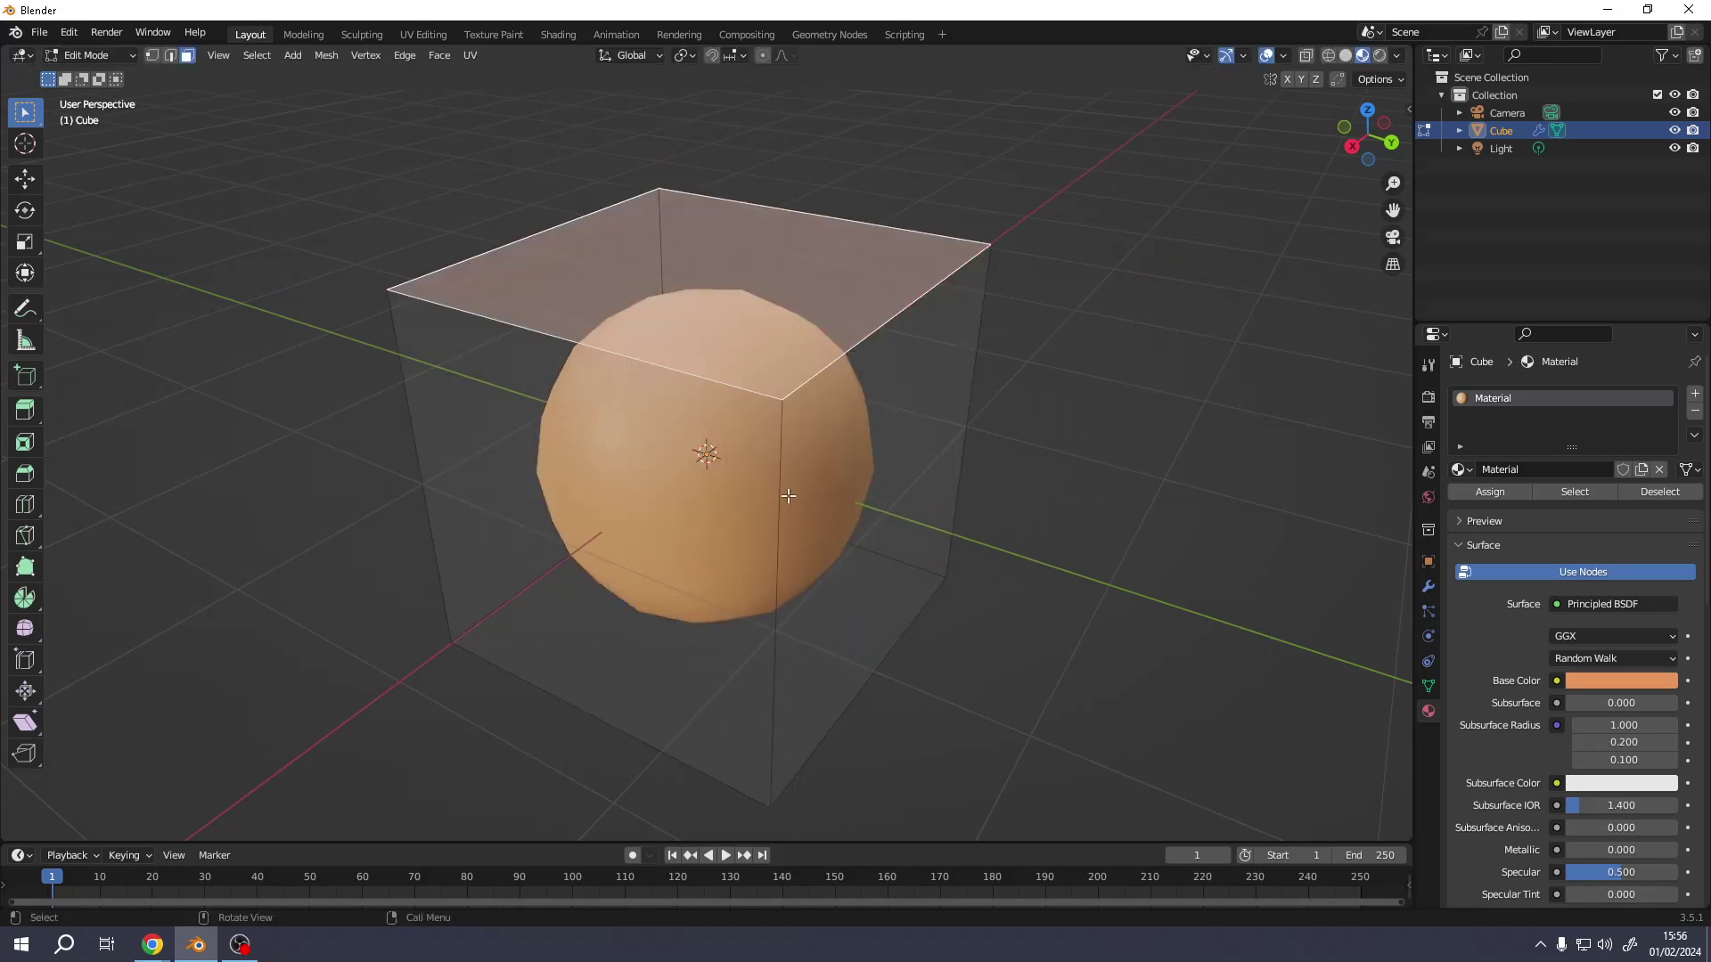
Move the cube's top face upward along the global Z axis to make the head taller
key(g)
key(z)
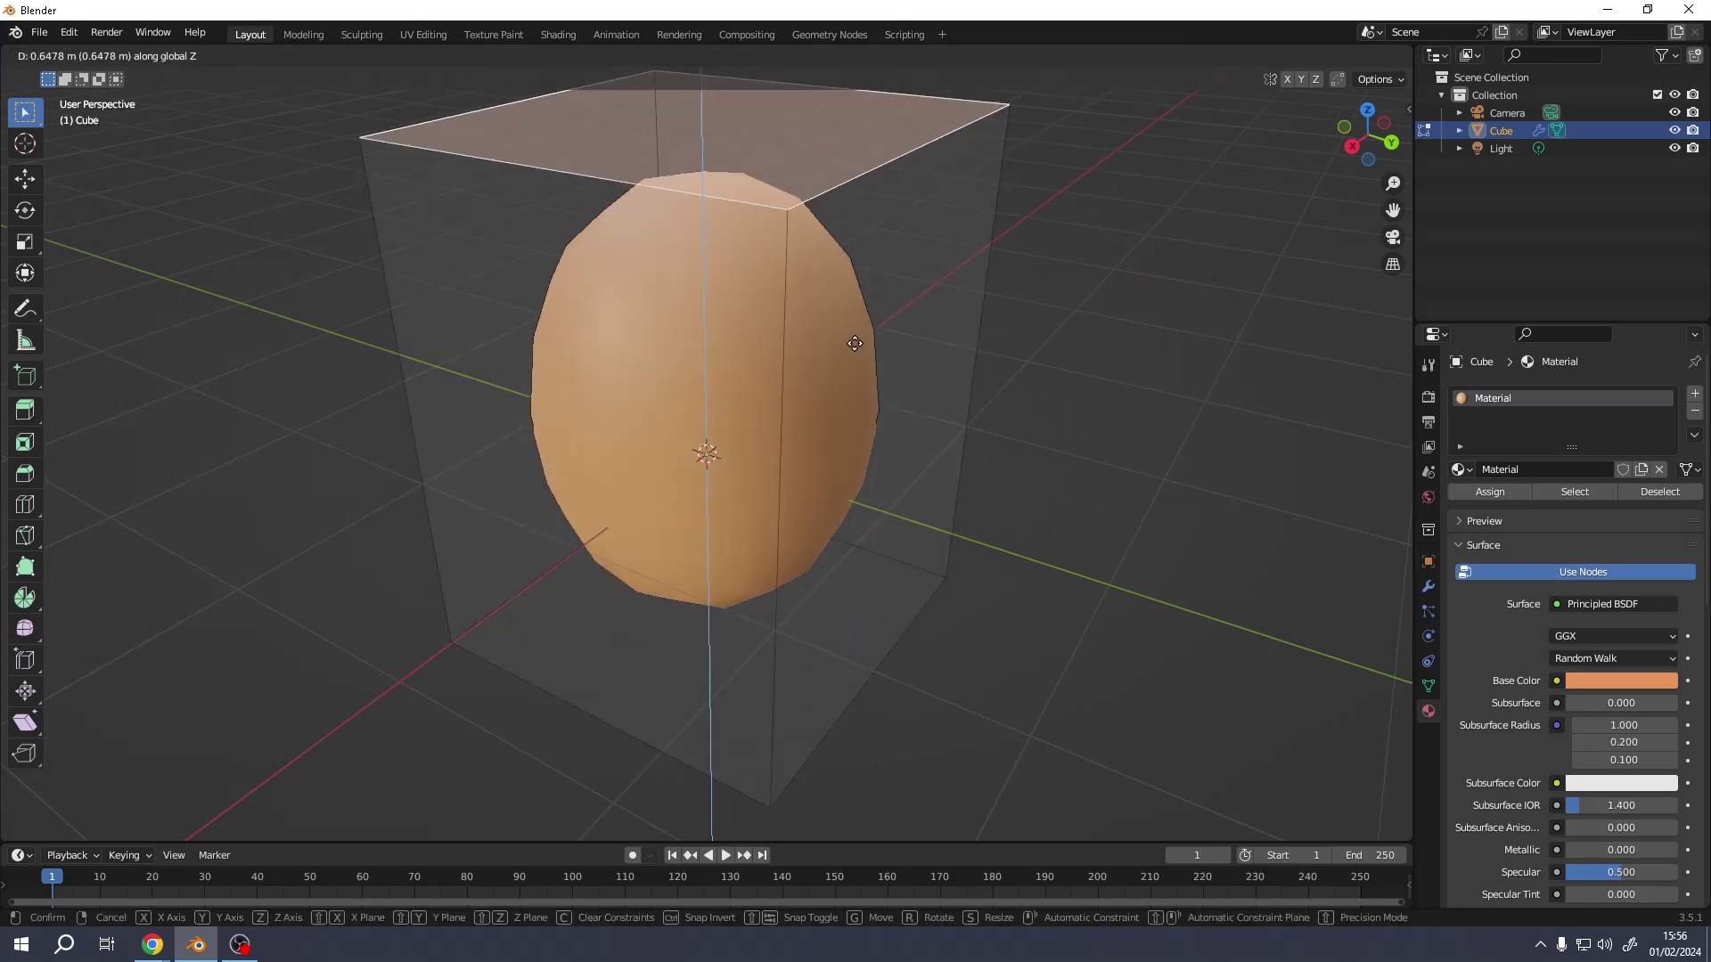
click(882, 419)
middle_drag(885, 427, 650, 382)
key(Tab)
key(Tab)
Extrude one side face of the head slightly outward and scale the new face down to a small inner panel
click(837, 390)
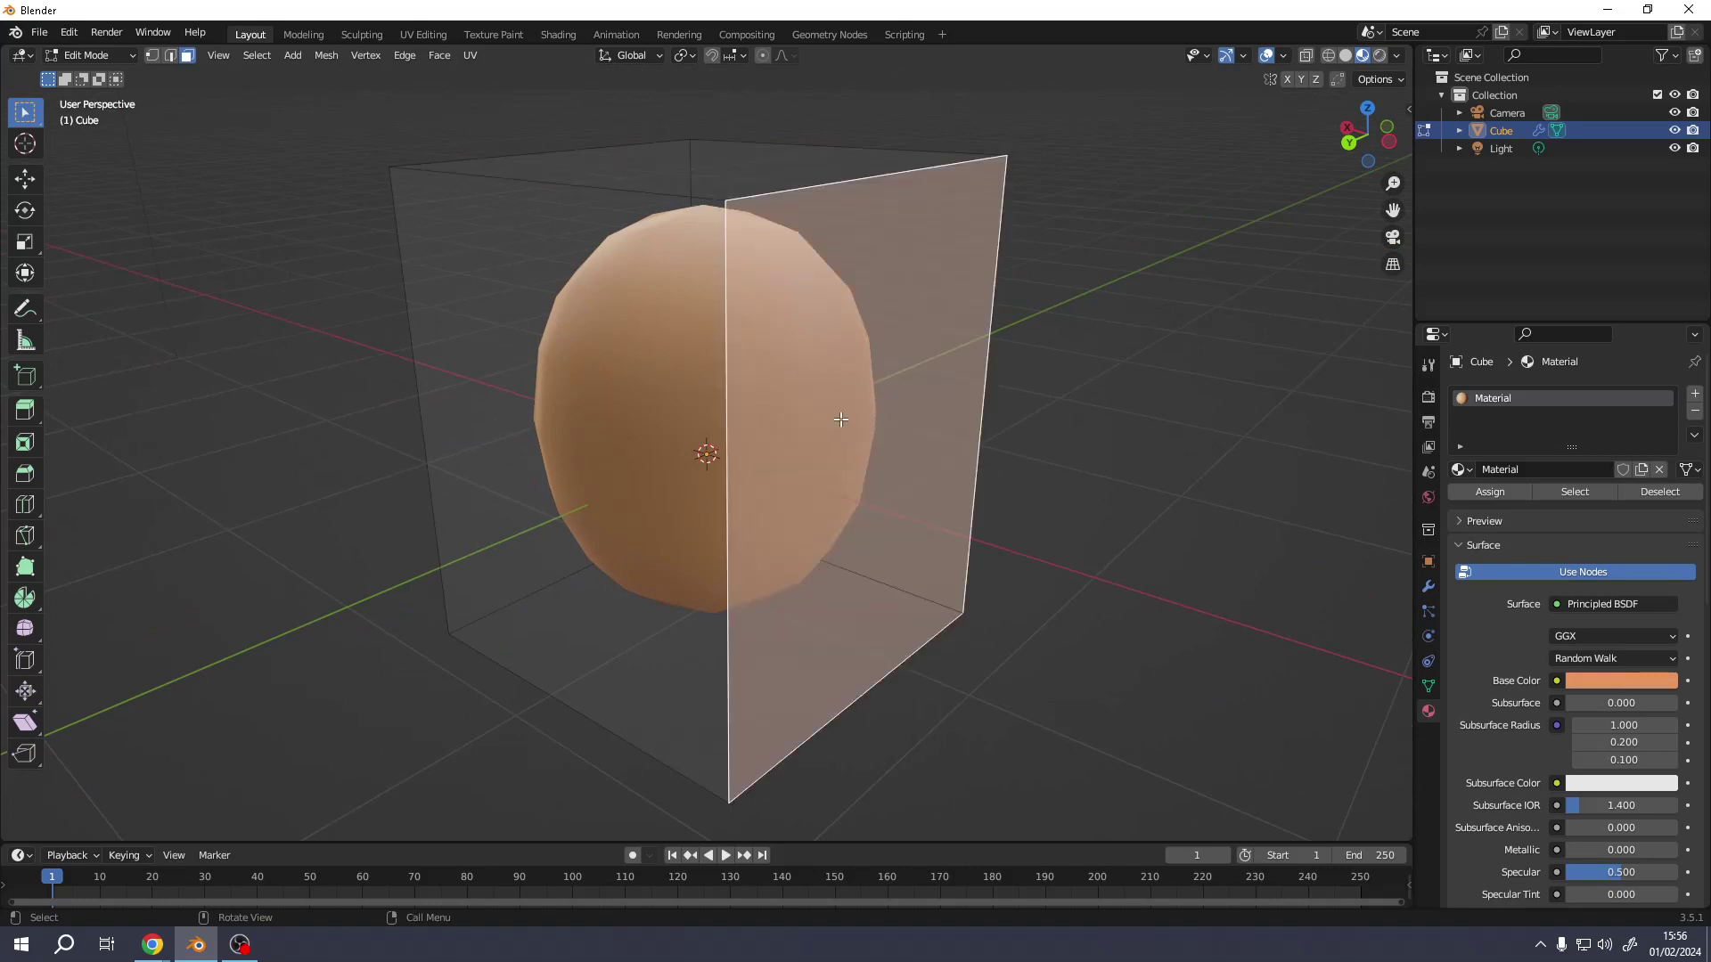
key(e)
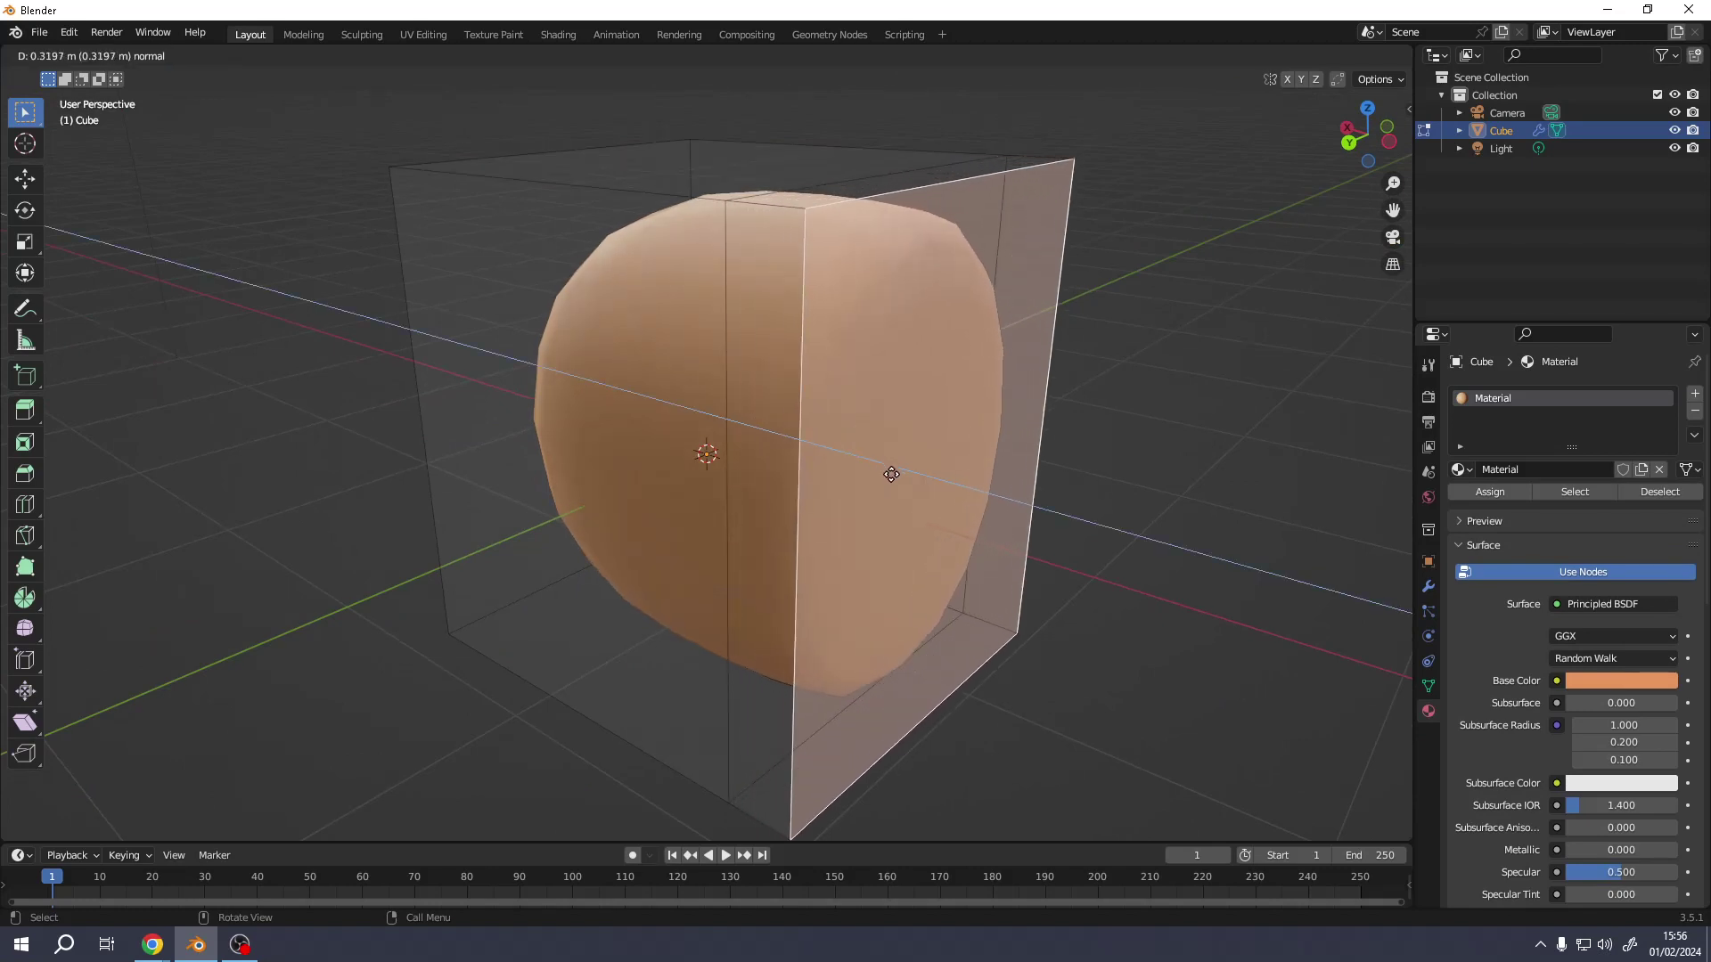
click(846, 433)
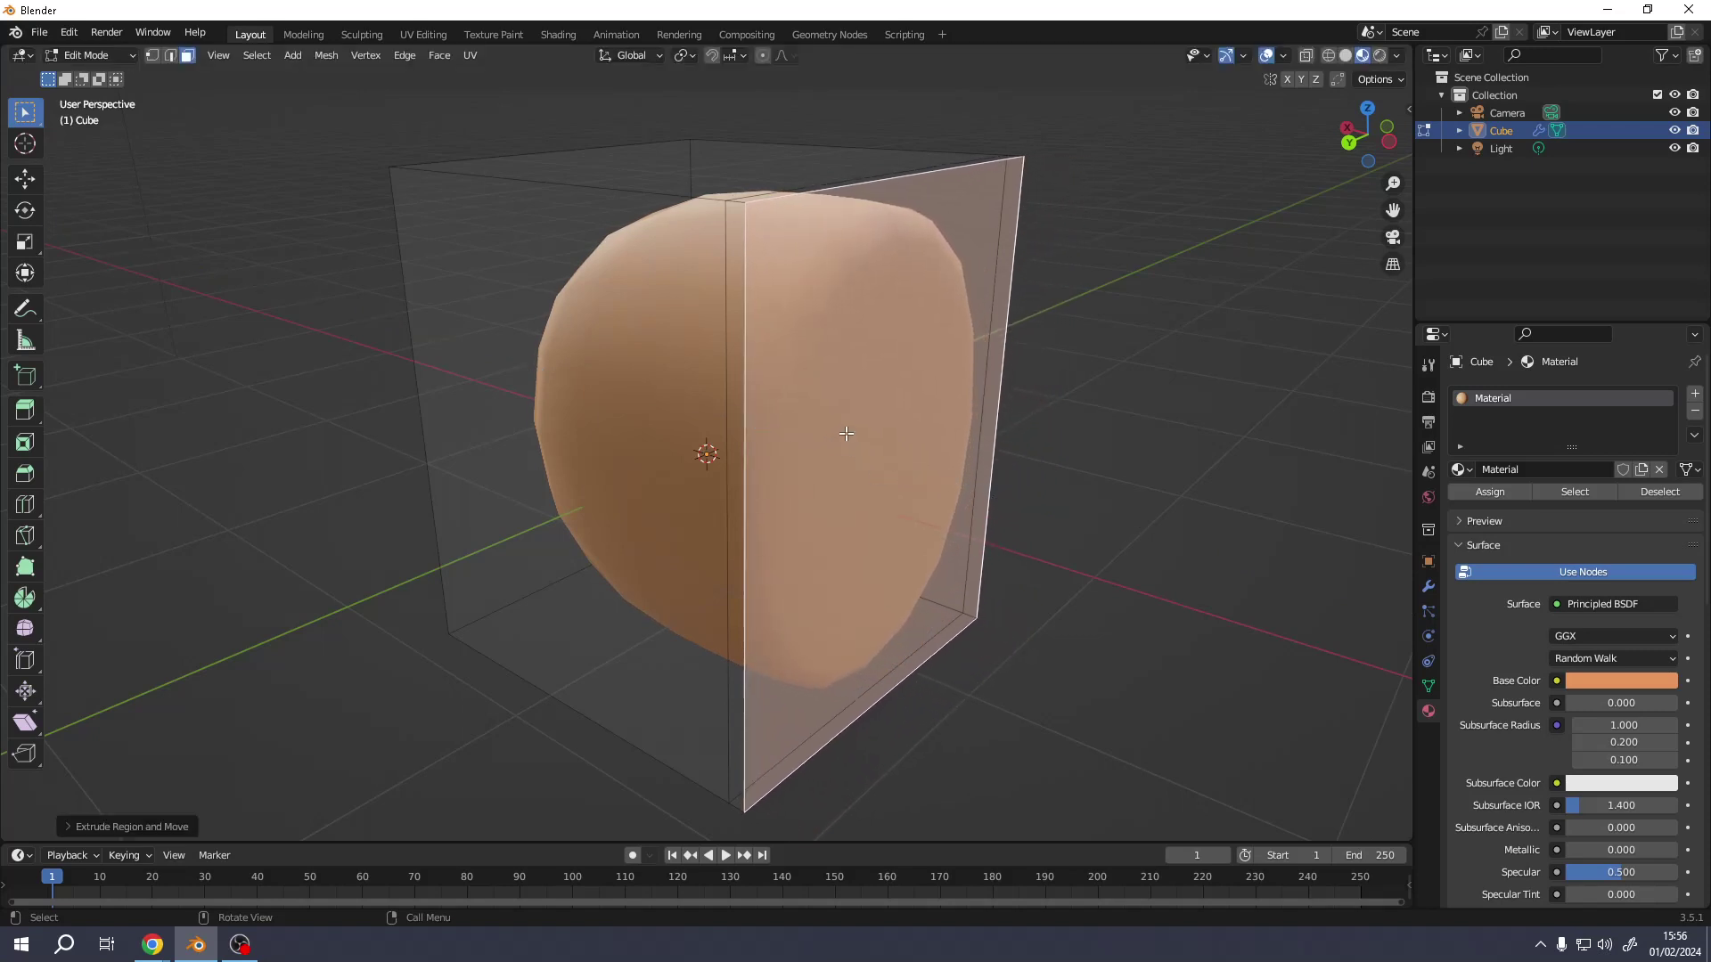
key(s)
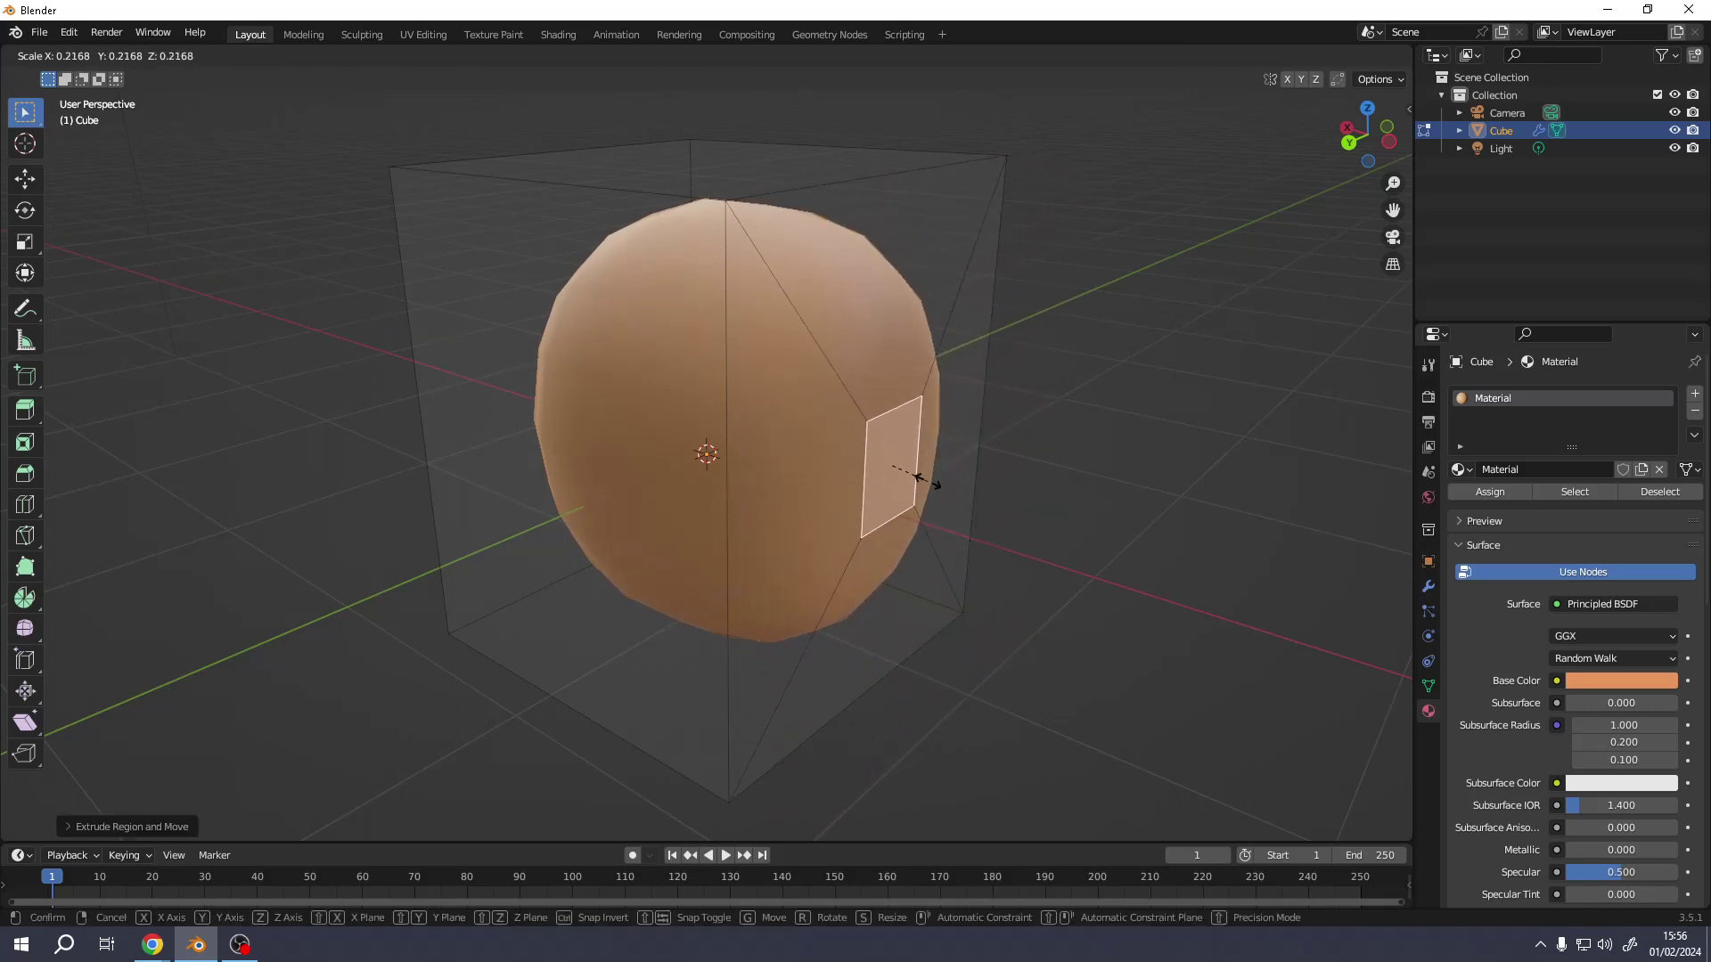
click(932, 496)
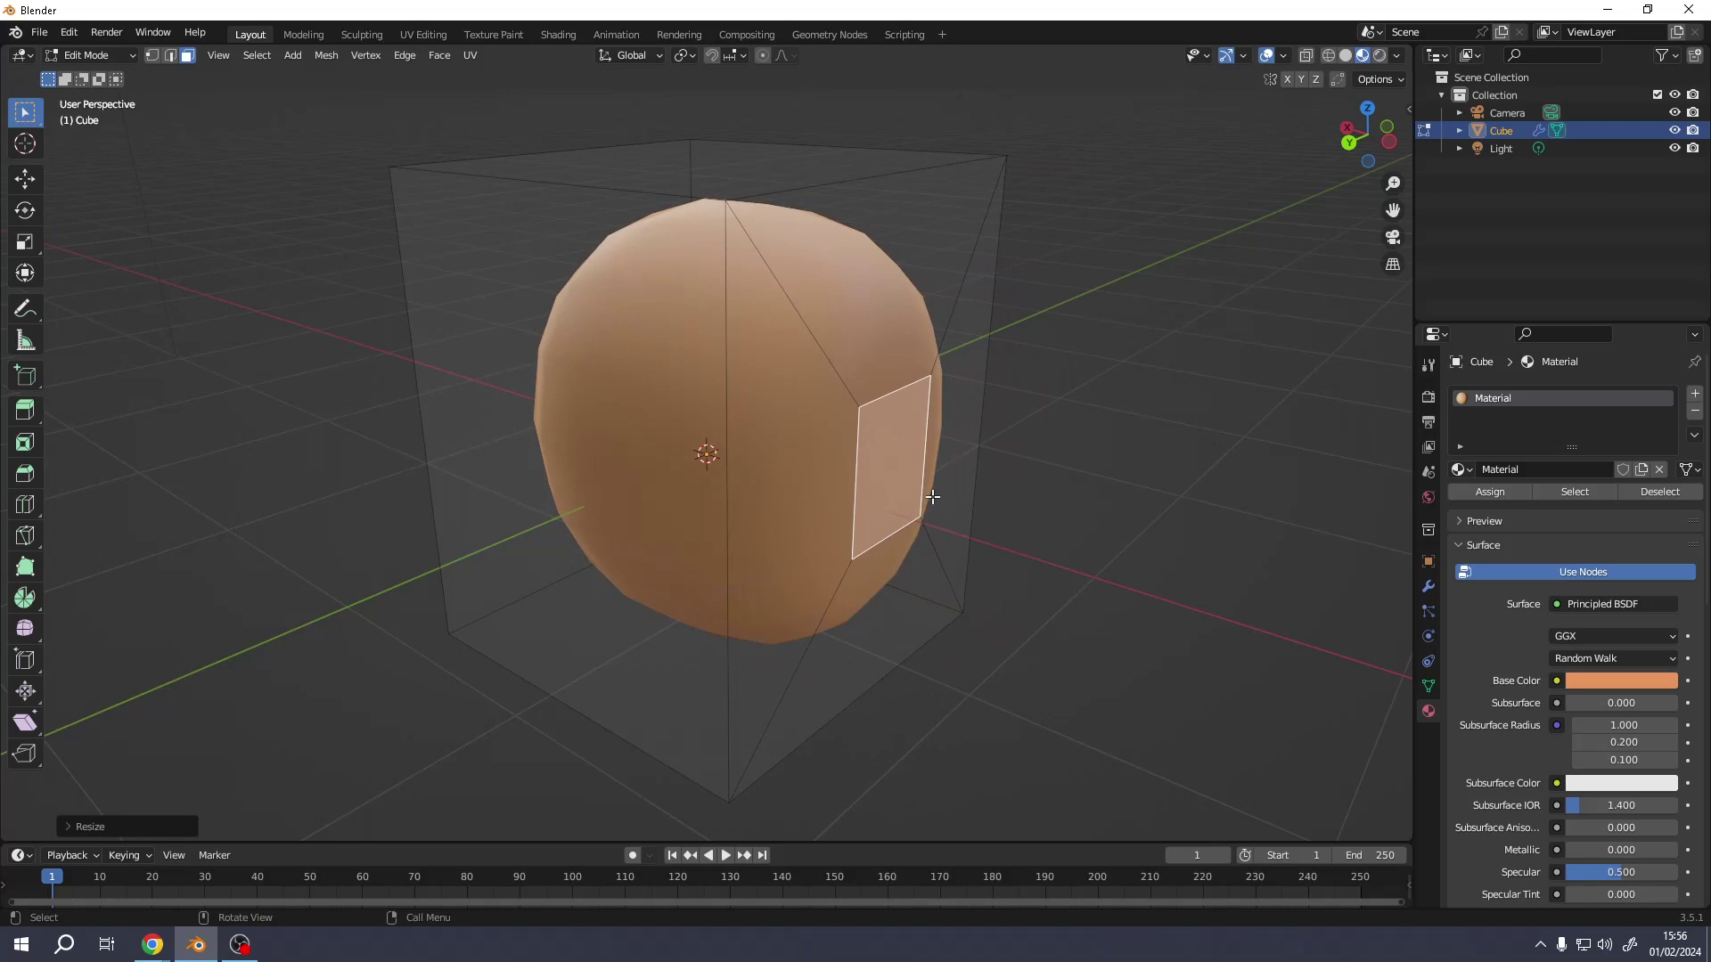
Raise the small side panel along the Z axis and narrow it along the Y axis to form the ear base
key(g)
key(z)
click(921, 414)
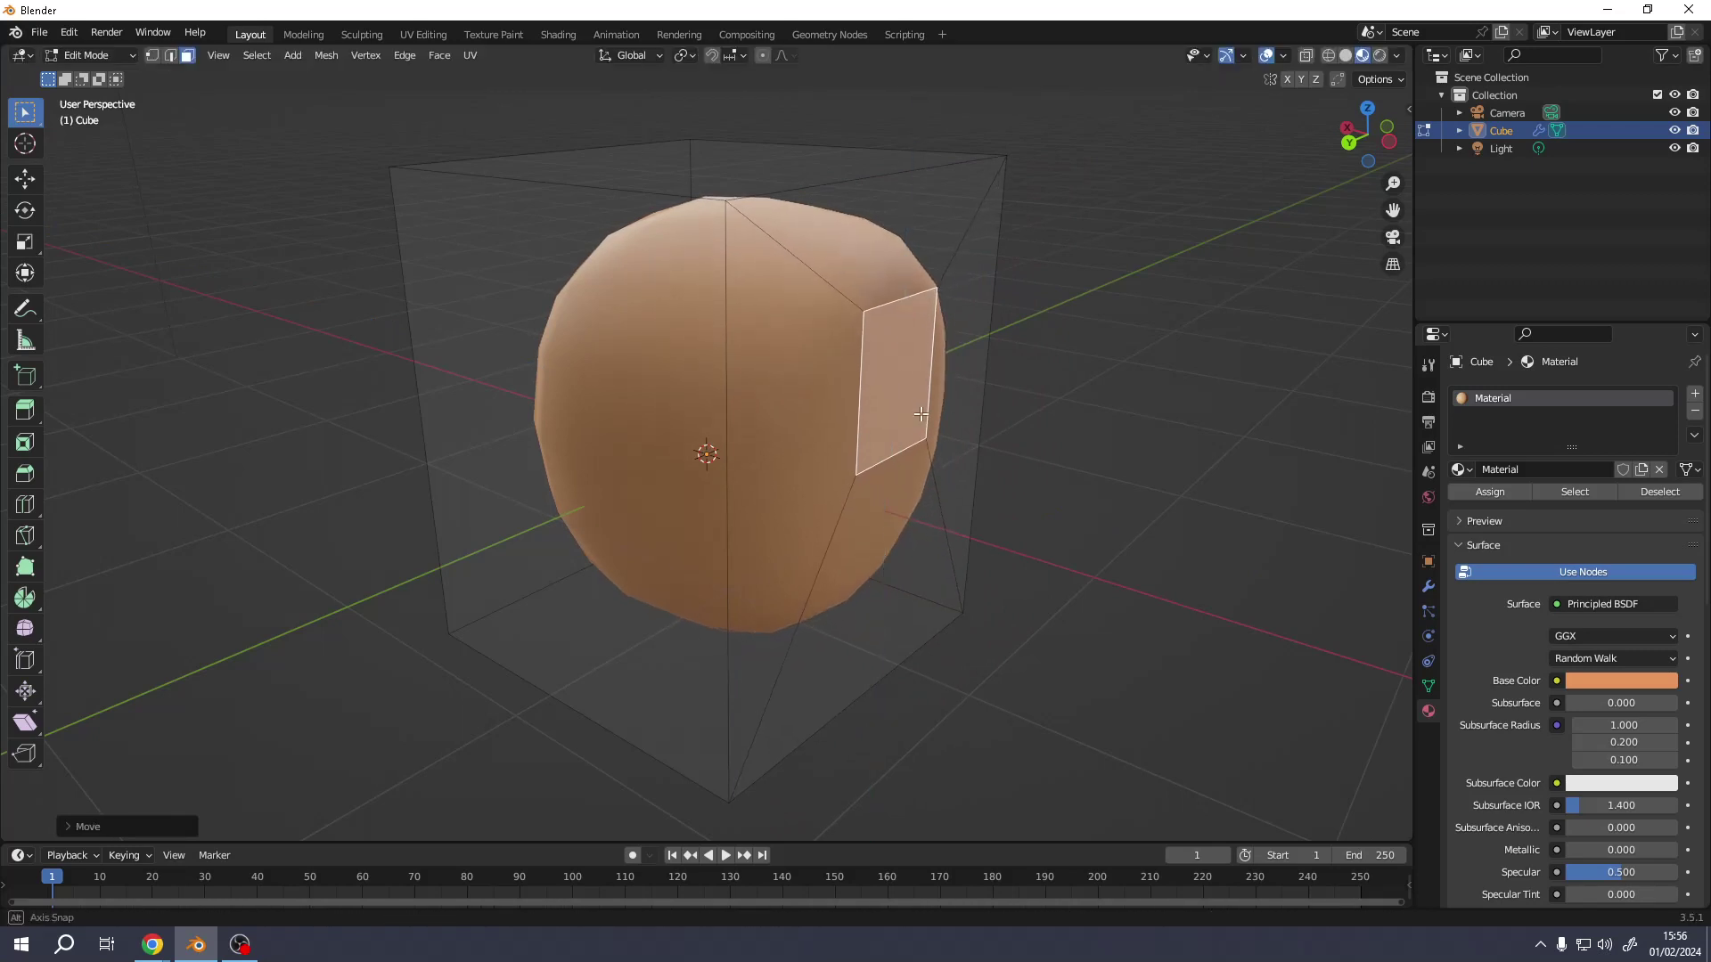
middle_drag(921, 414, 930, 439)
key(s)
key(y)
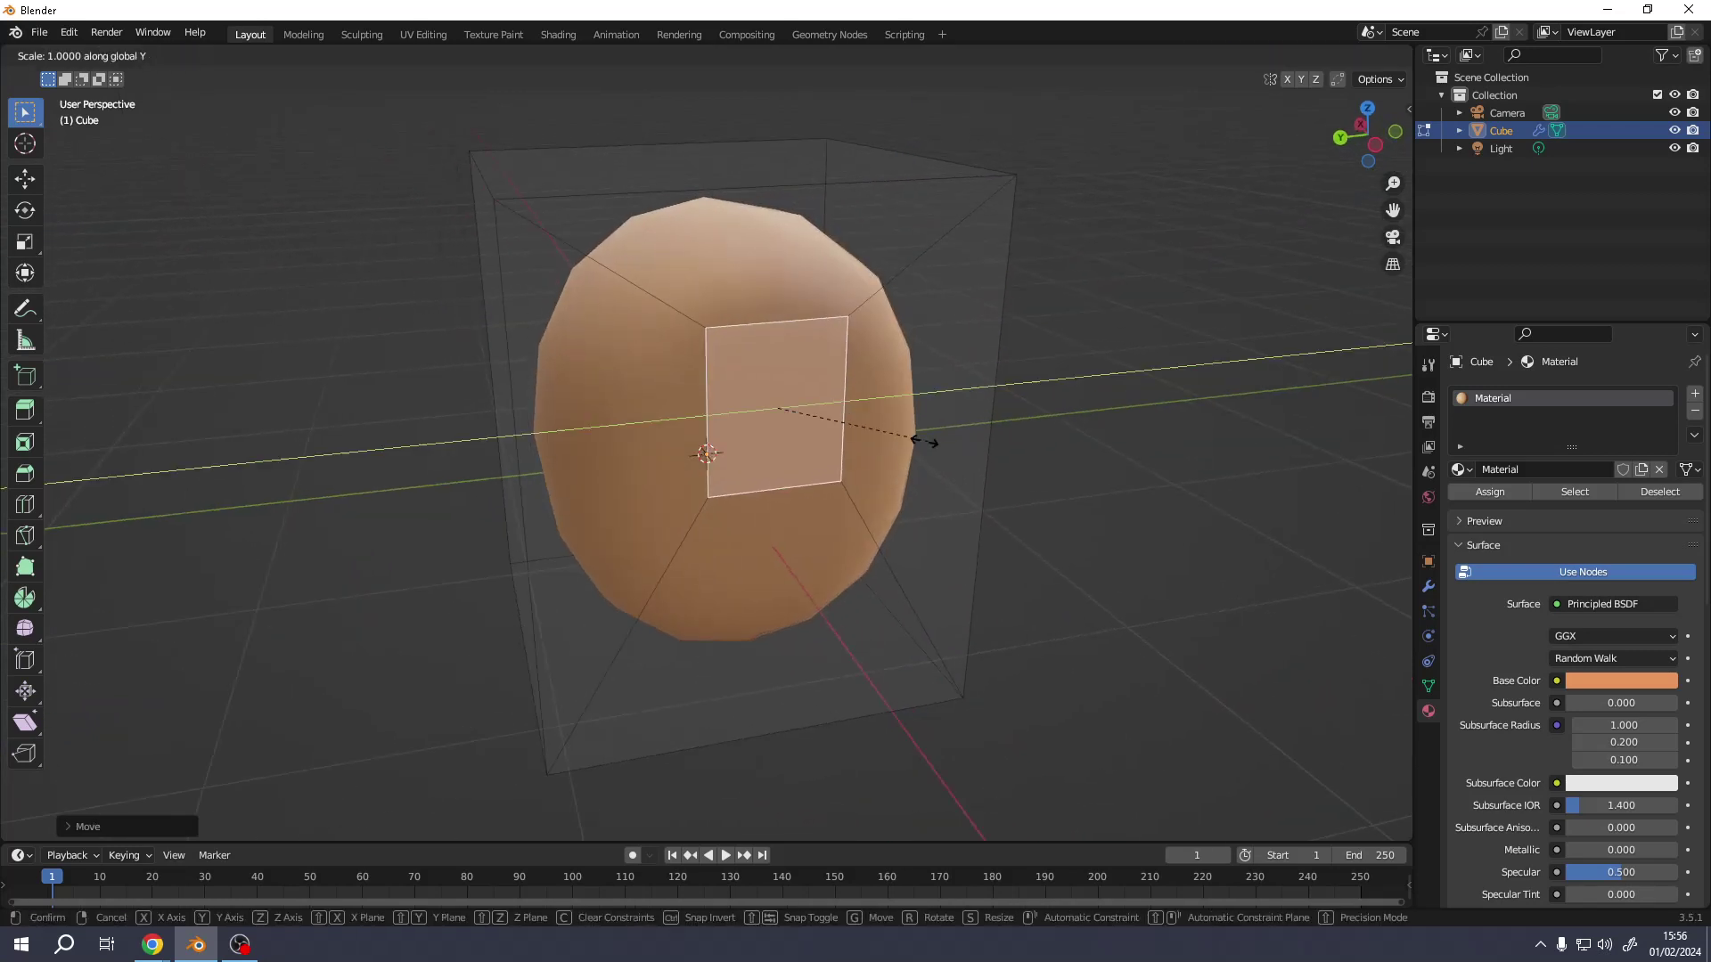
click(825, 437)
Extrude the narrow side panel outward from the head to form an ear
key(e)
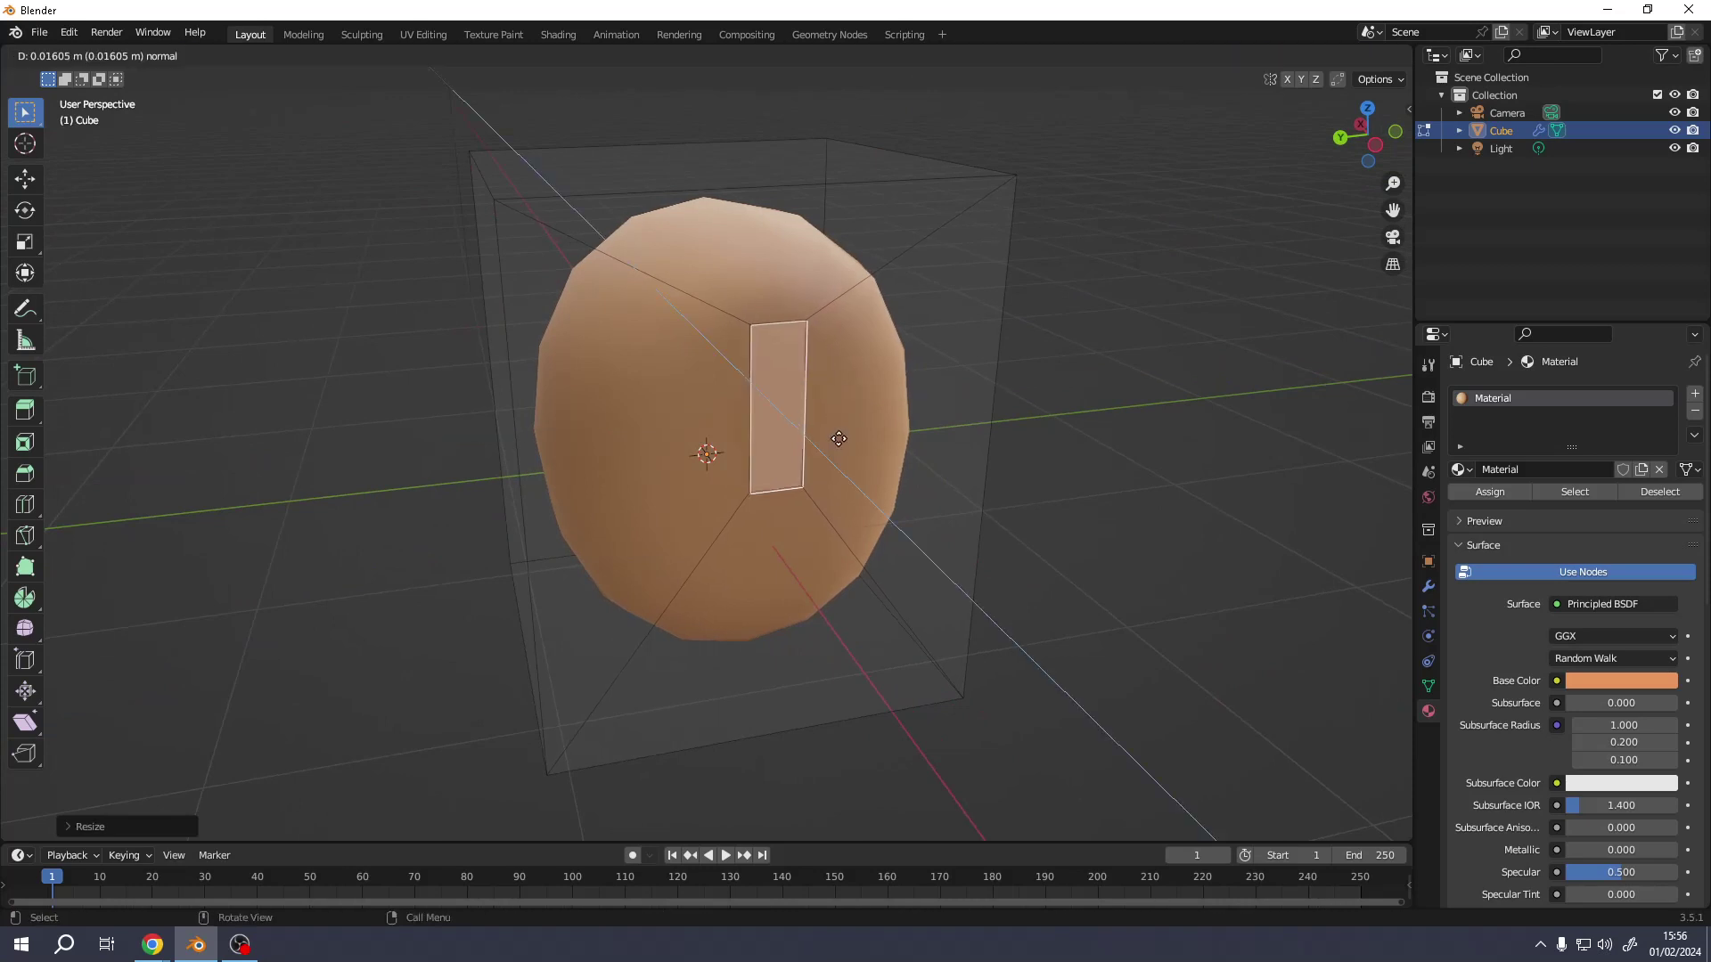
click(852, 462)
middle_drag(851, 462, 988, 459)
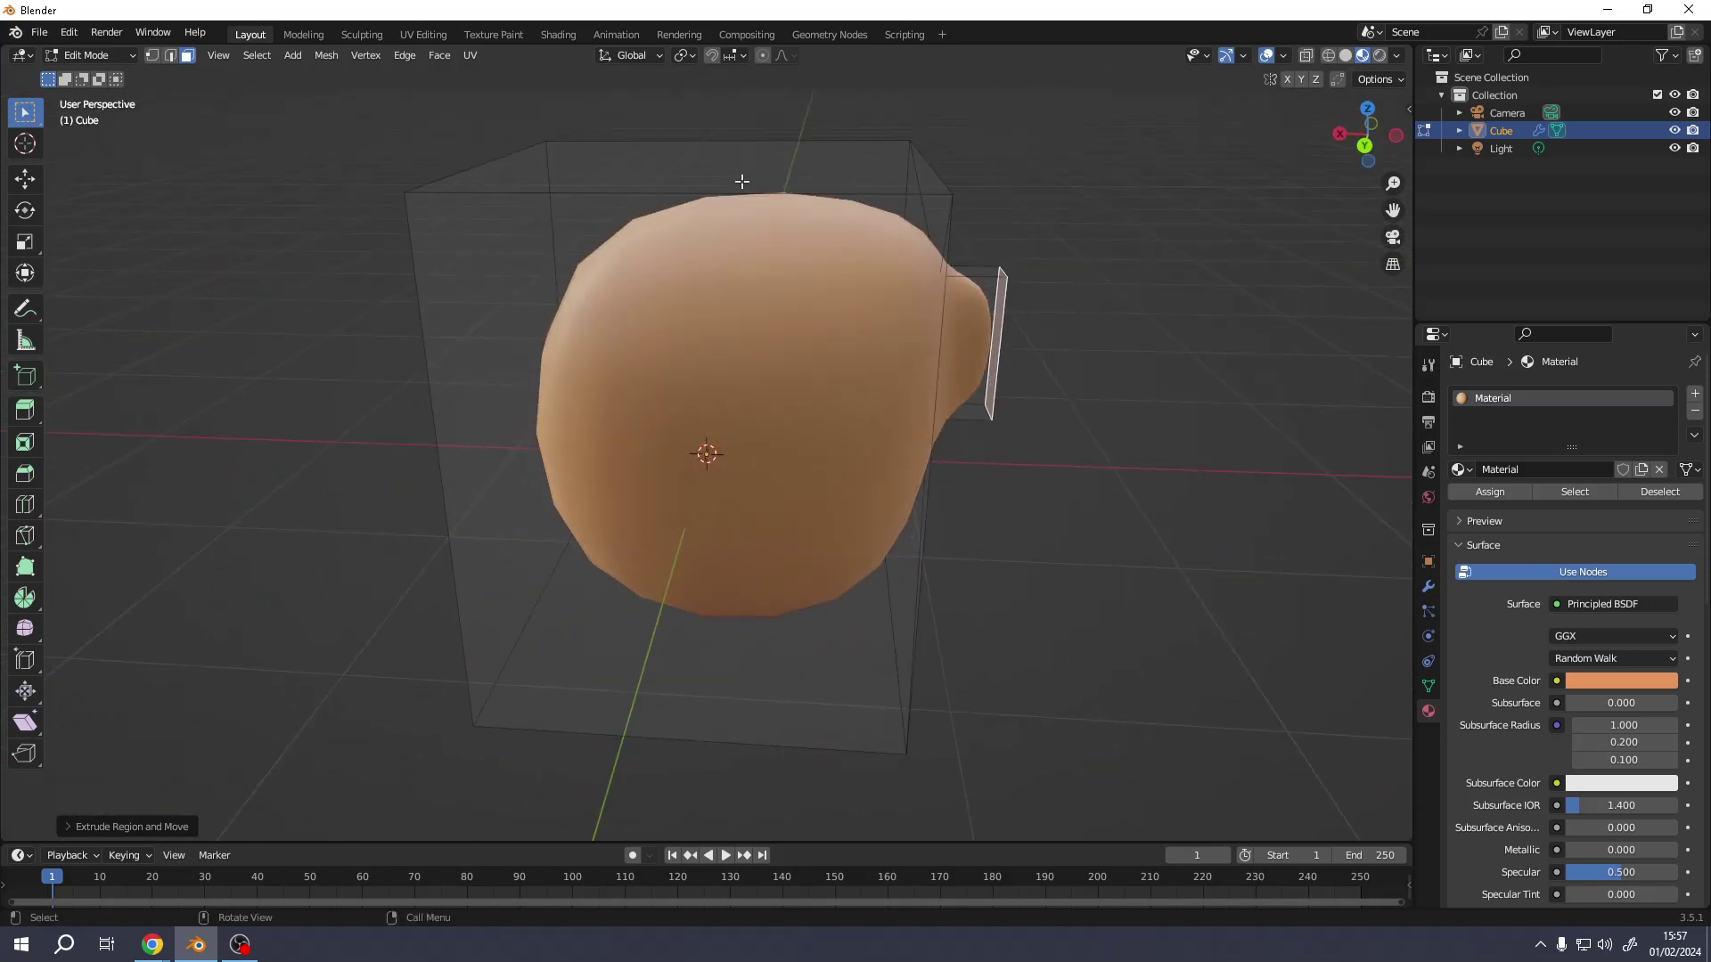
Add a Mirror modifier on the X axis to the head to duplicate the ear on the opposite side
click(1428, 588)
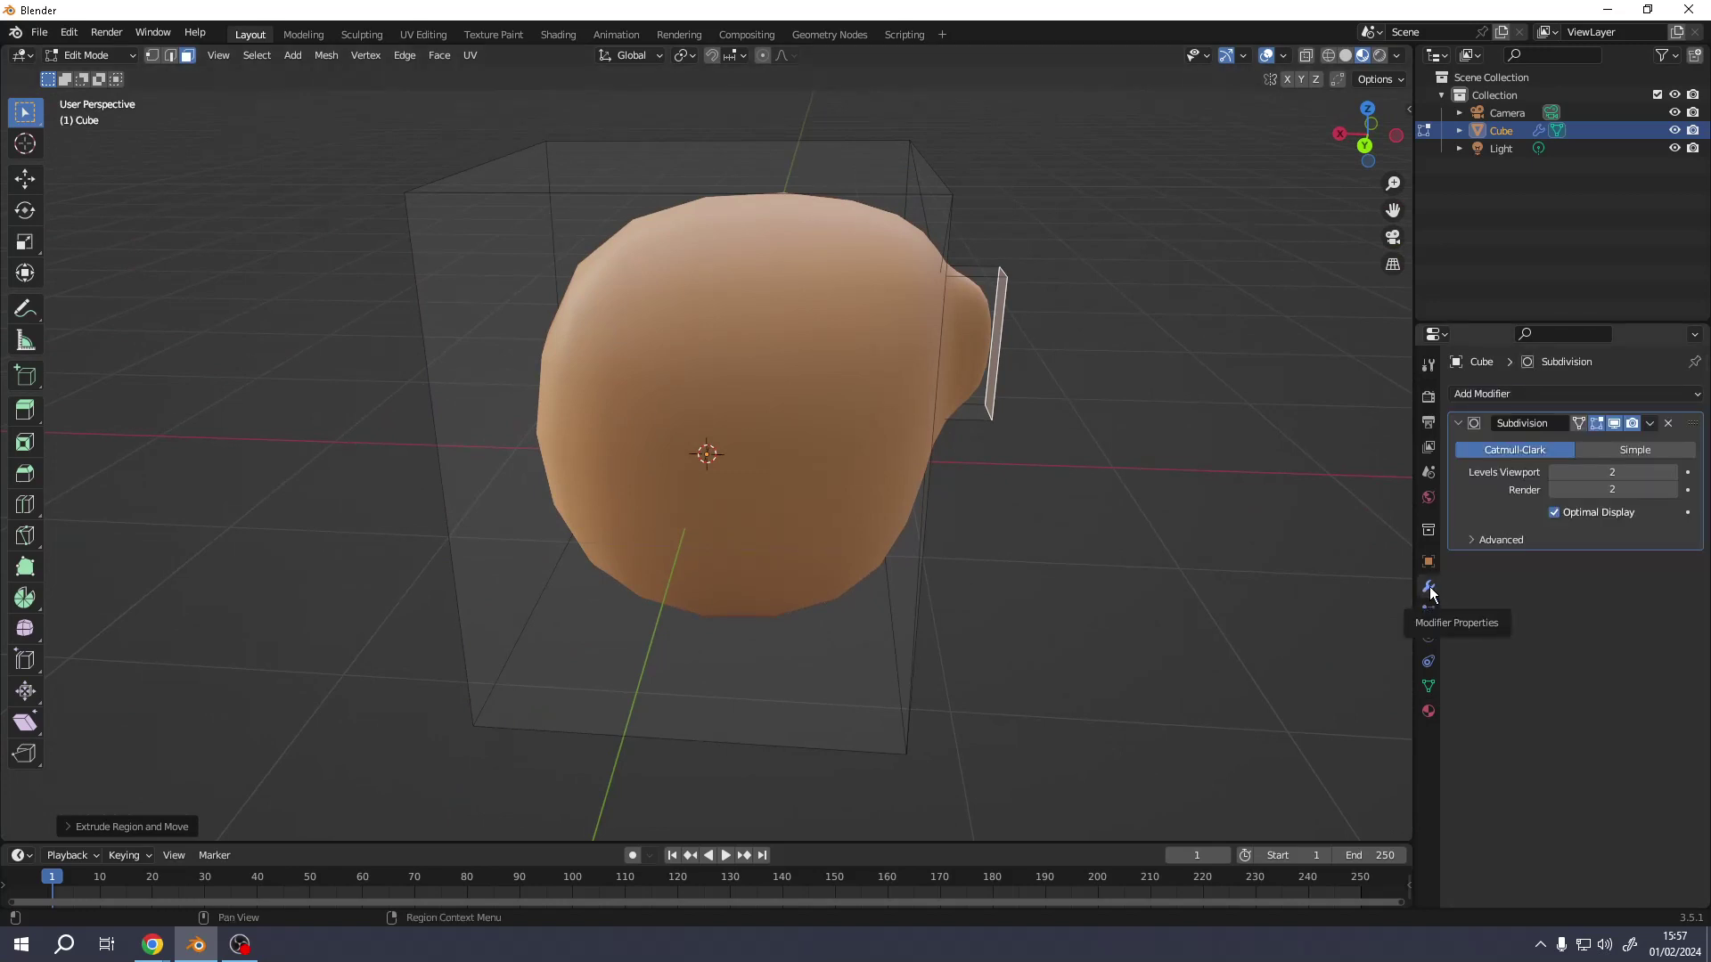
click(1494, 393)
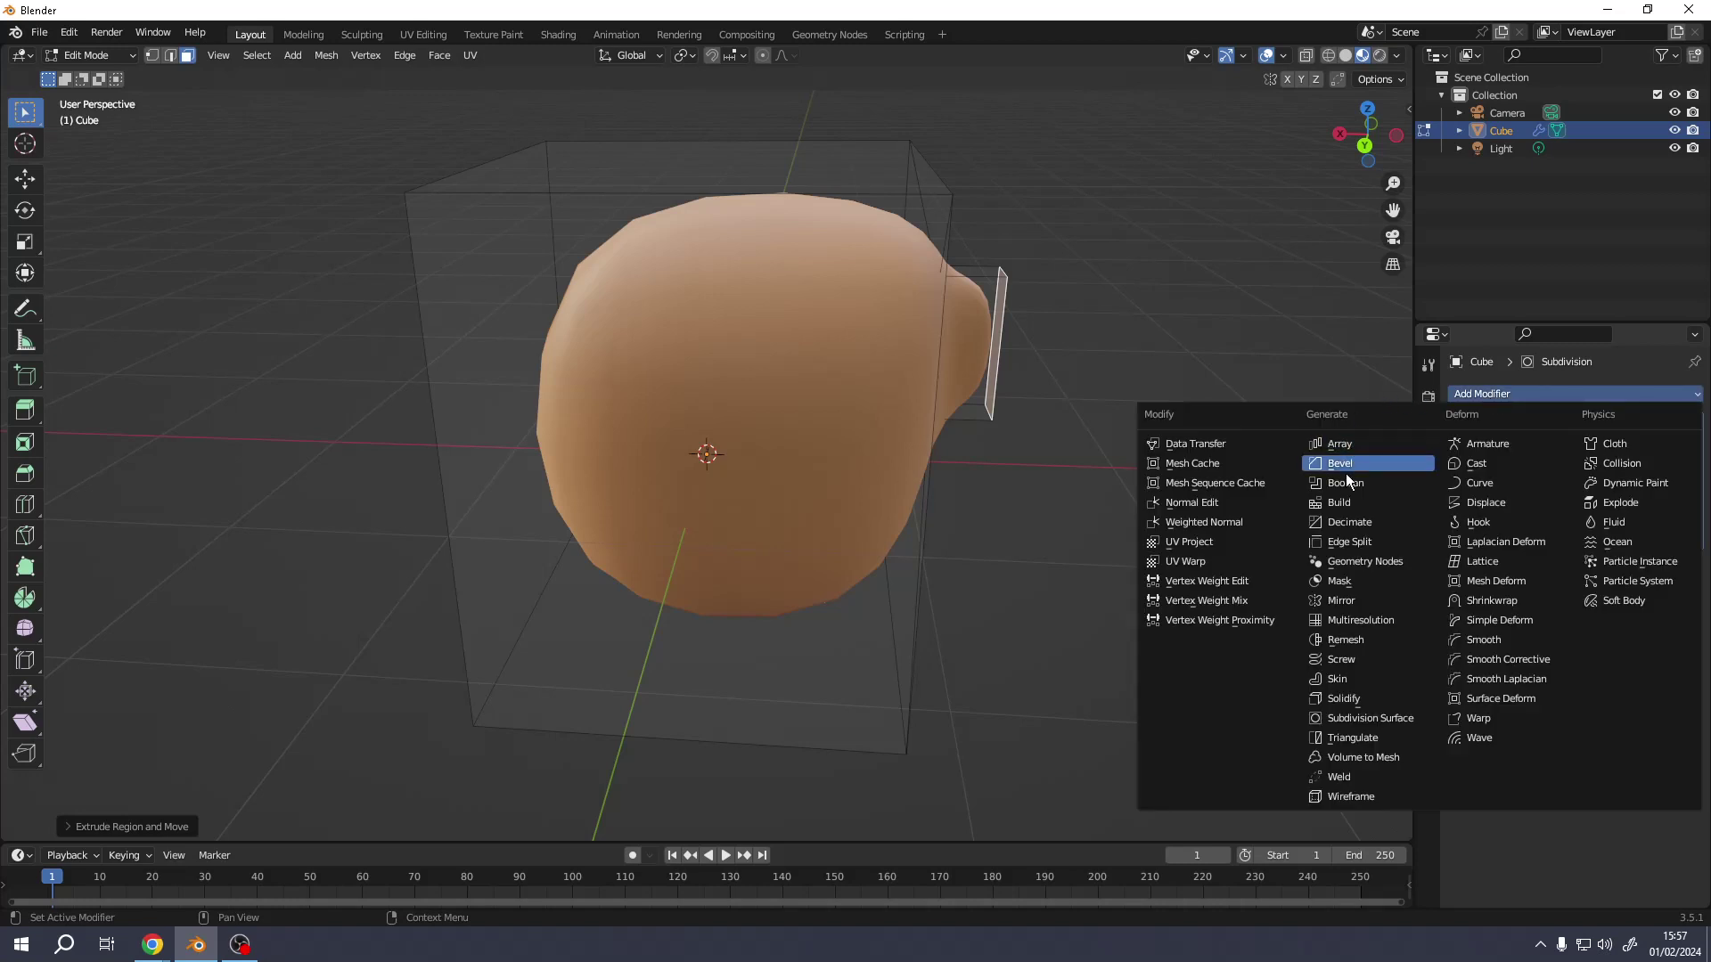
click(1337, 599)
middle_drag(621, 334, 821, 288)
Extrude the head's front face slightly and scale the new face down to form the nose base
click(682, 476)
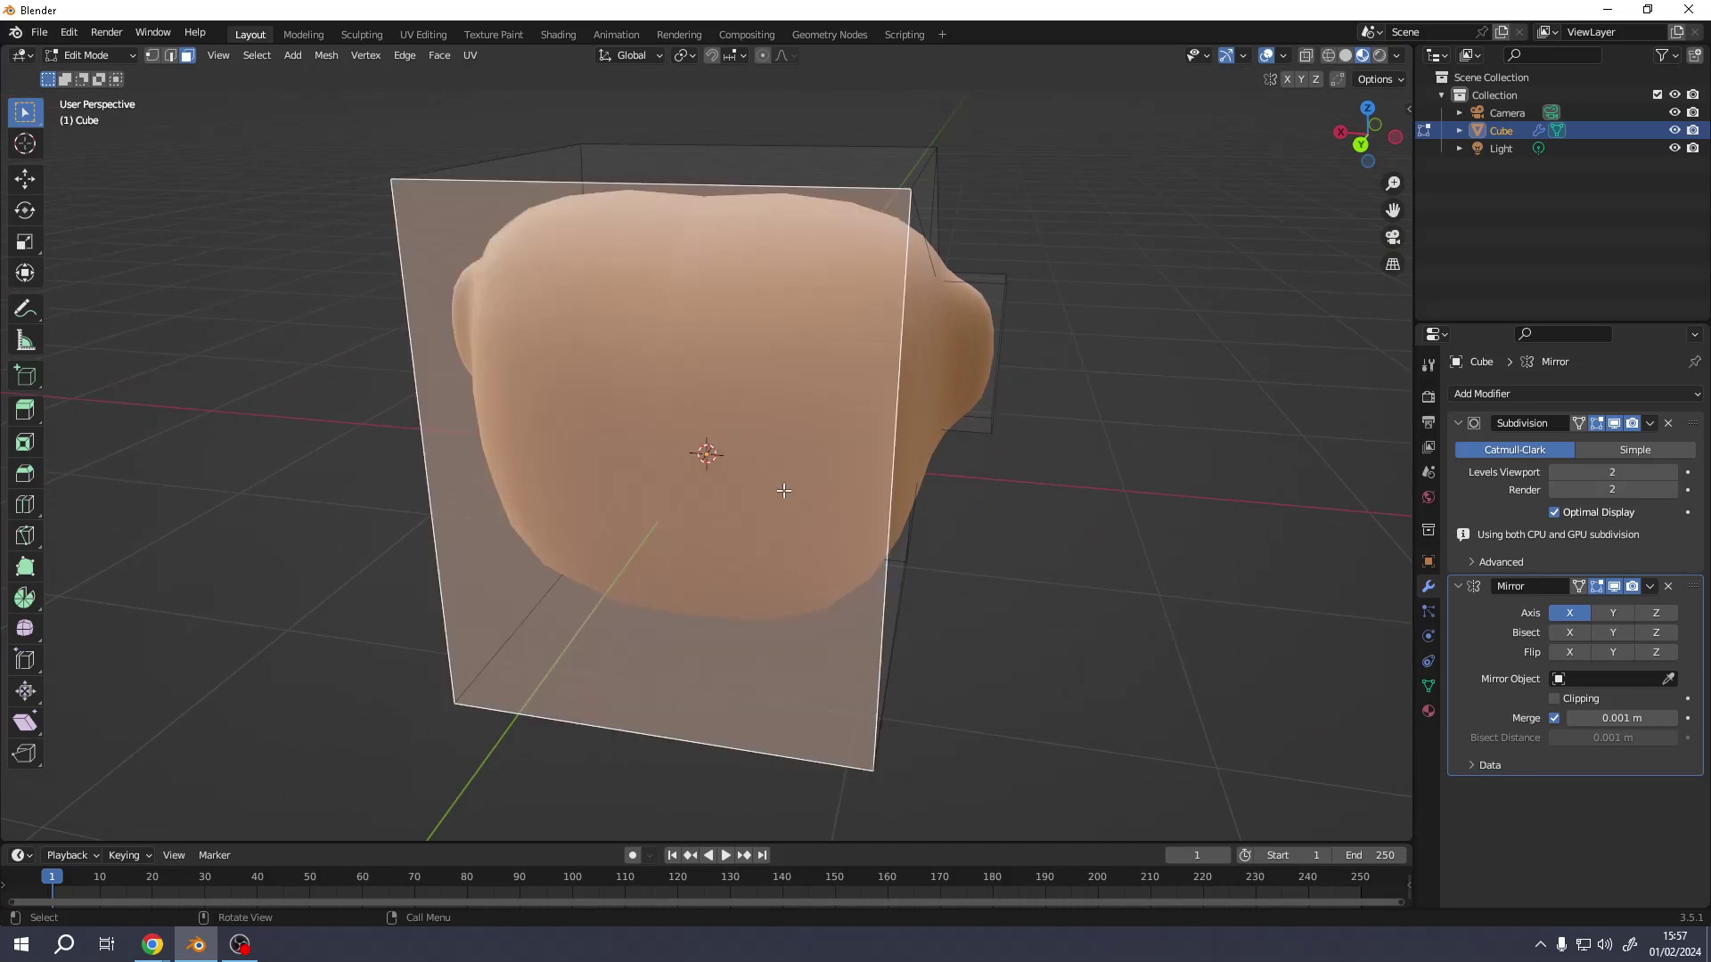
key(e)
click(768, 503)
key(s)
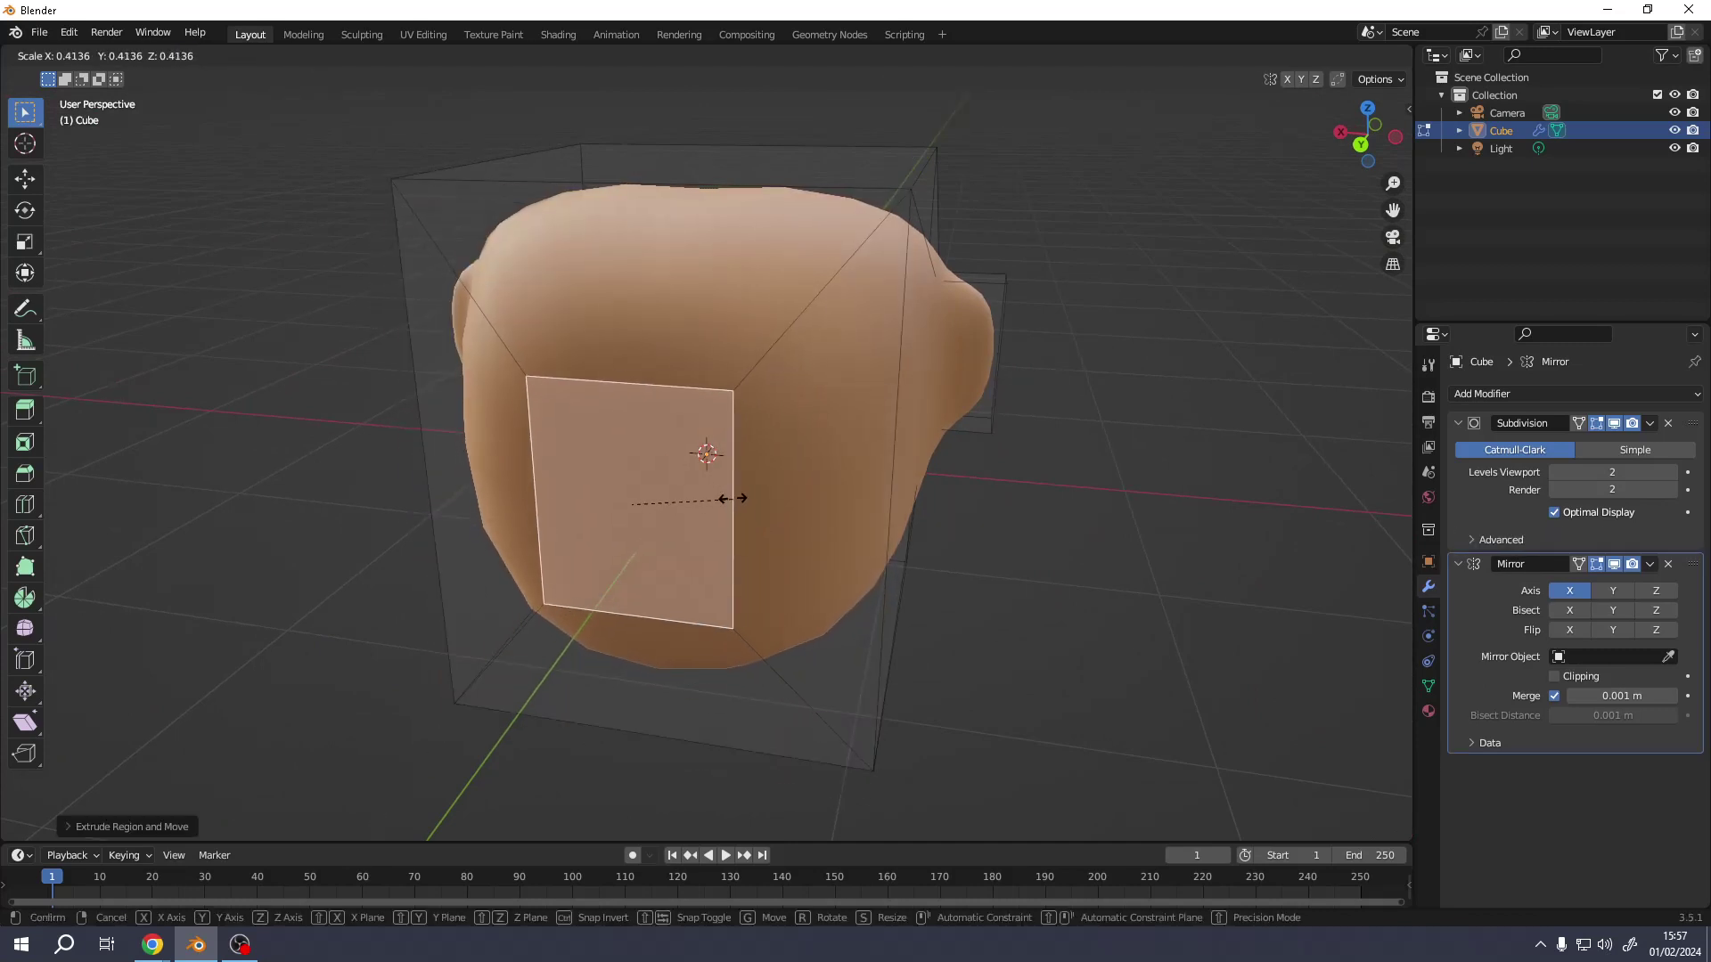
click(688, 451)
Extrude the small front face outward to form the nose
key(e)
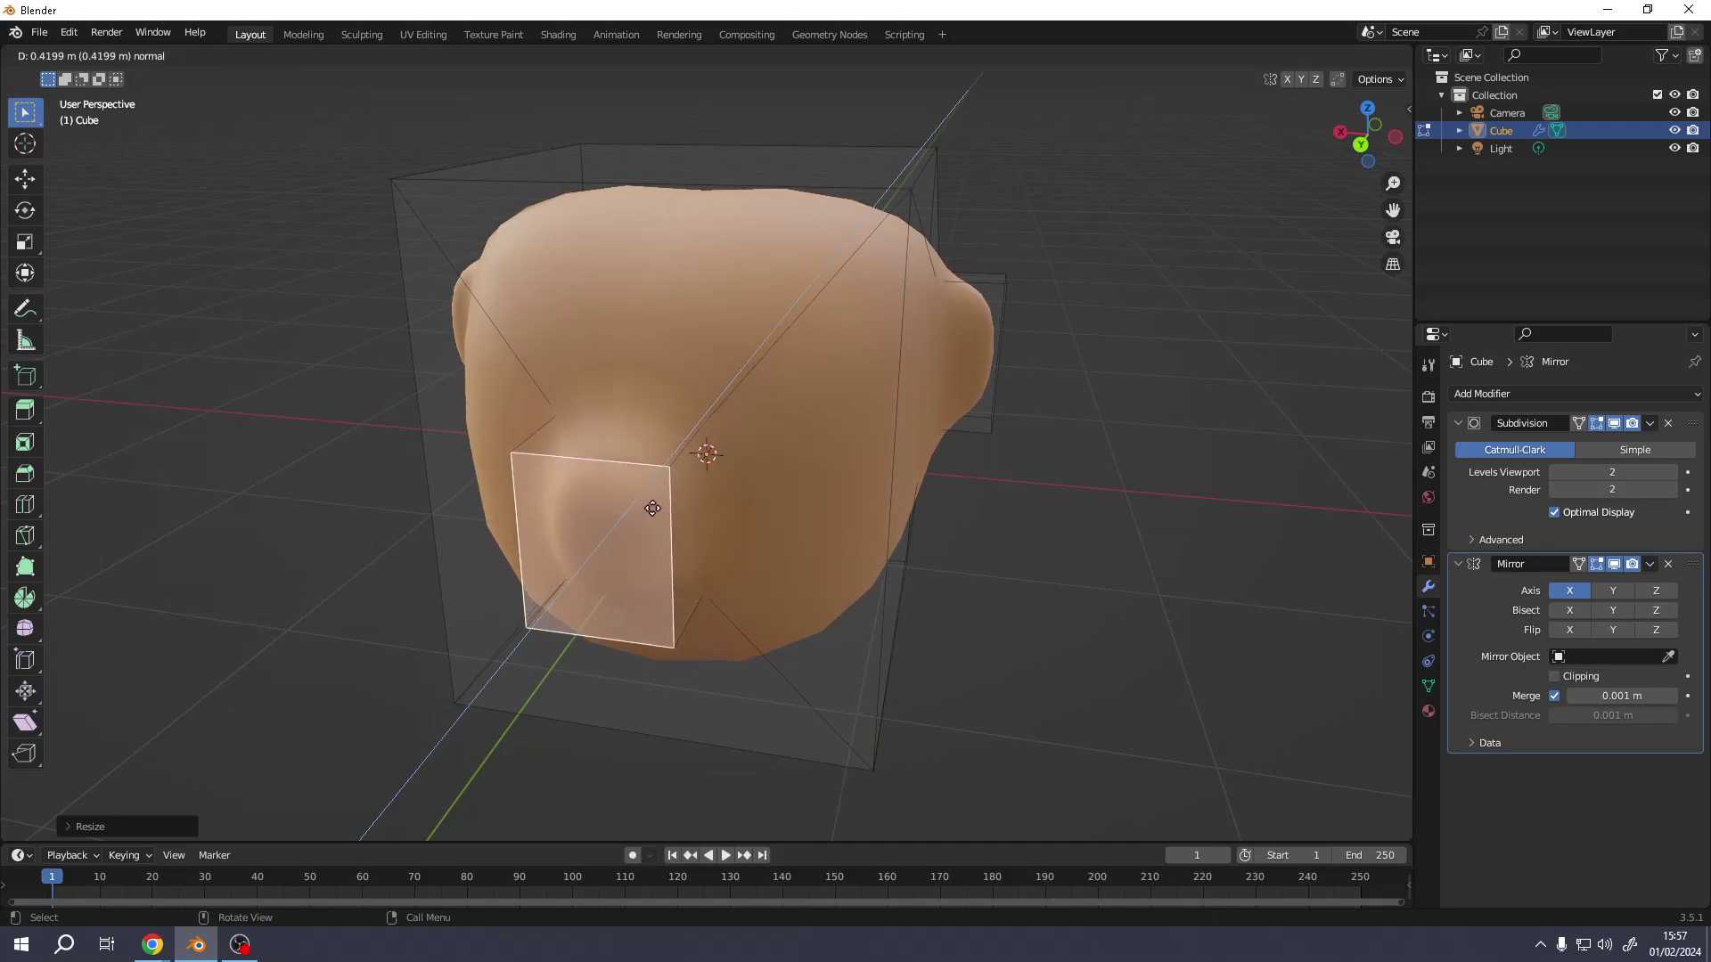
click(654, 499)
middle_drag(655, 499, 577, 402)
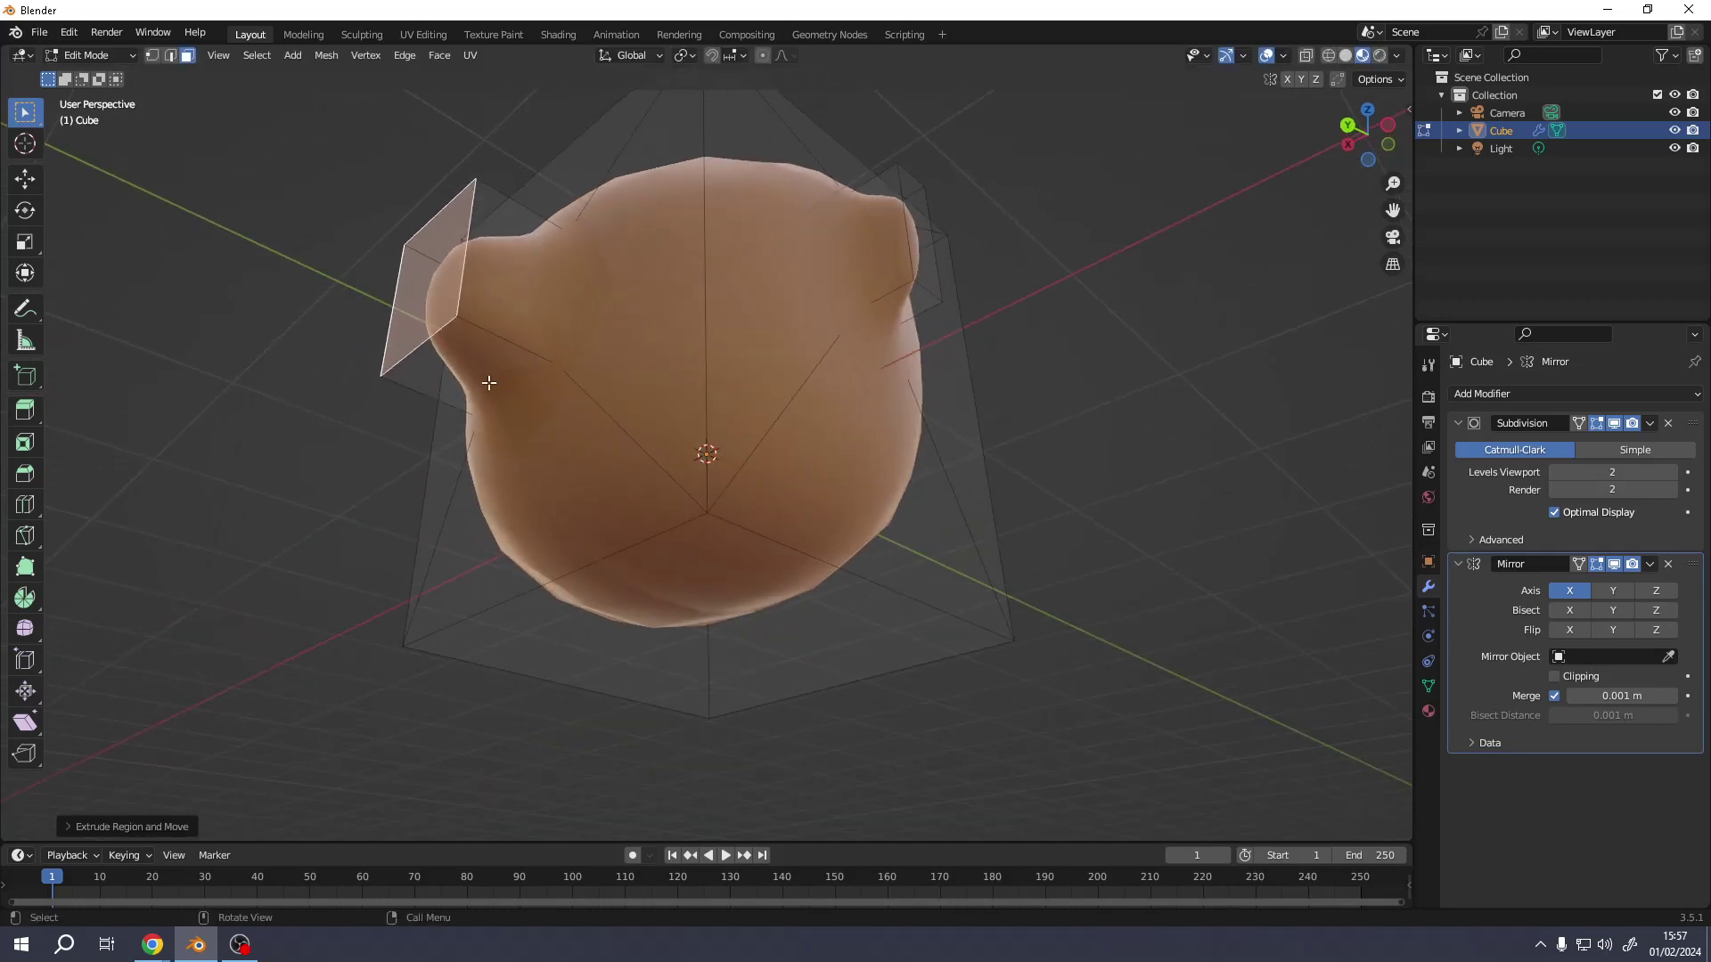
Try extruding the underside face of the nose about 0.15 m inward, and undo it
middle_drag(447, 374, 618, 383)
key(e)
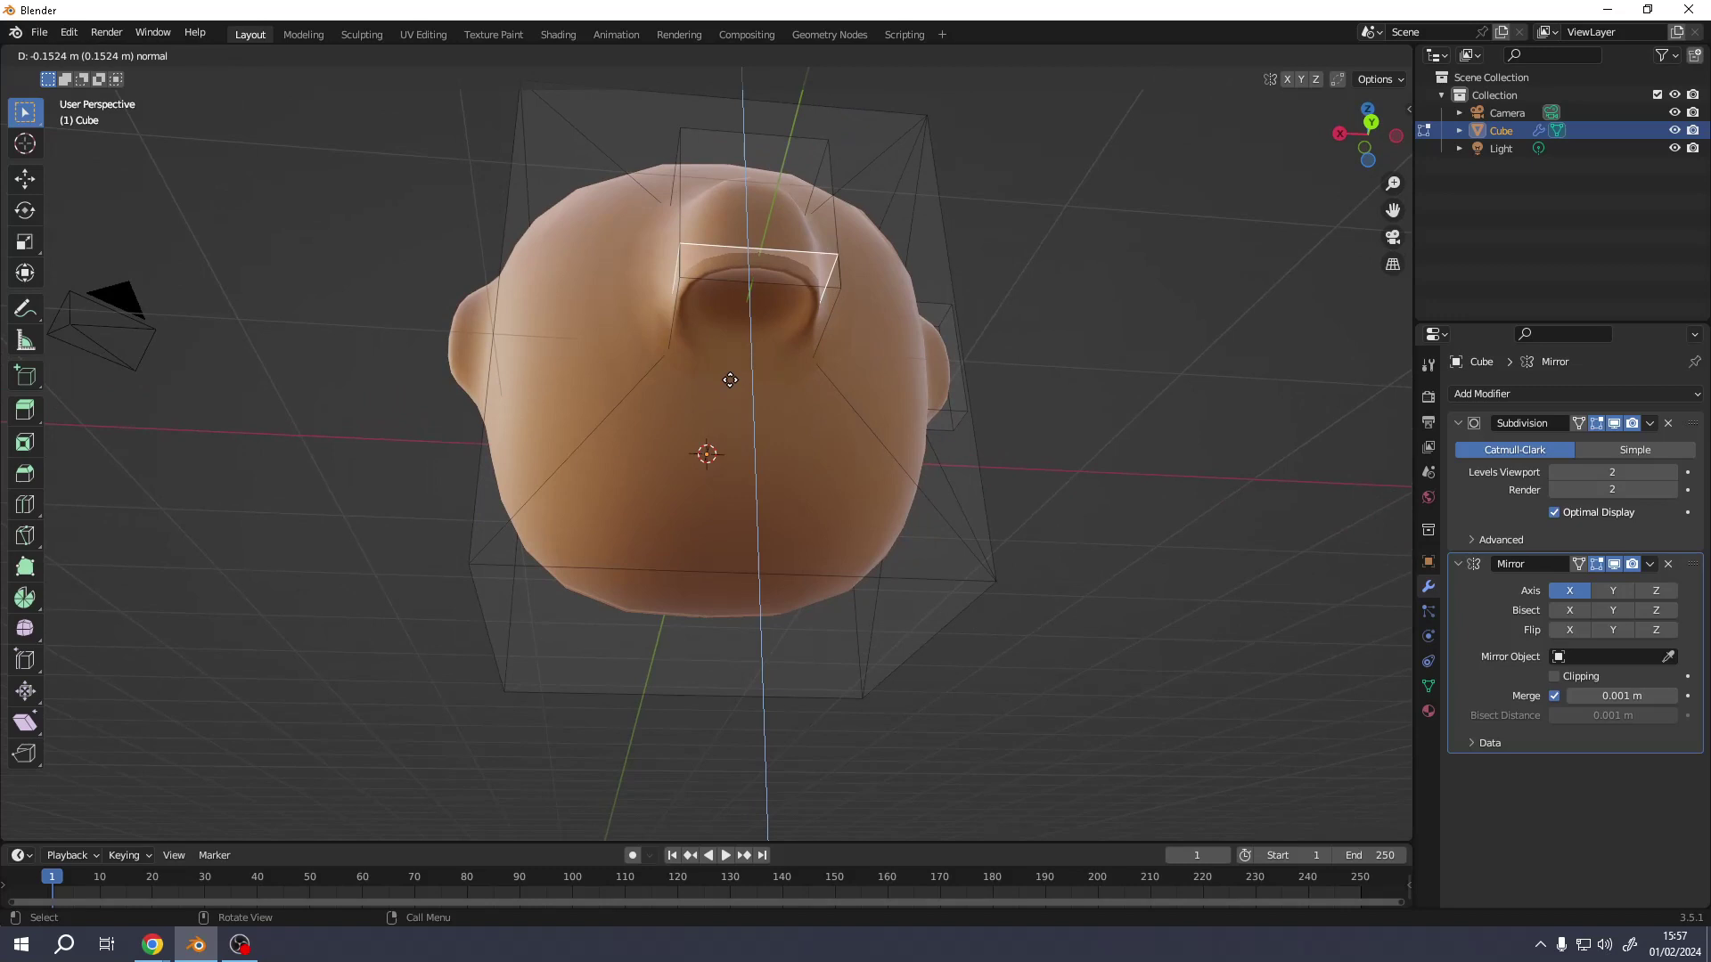
click(730, 380)
key(ctrl+z)
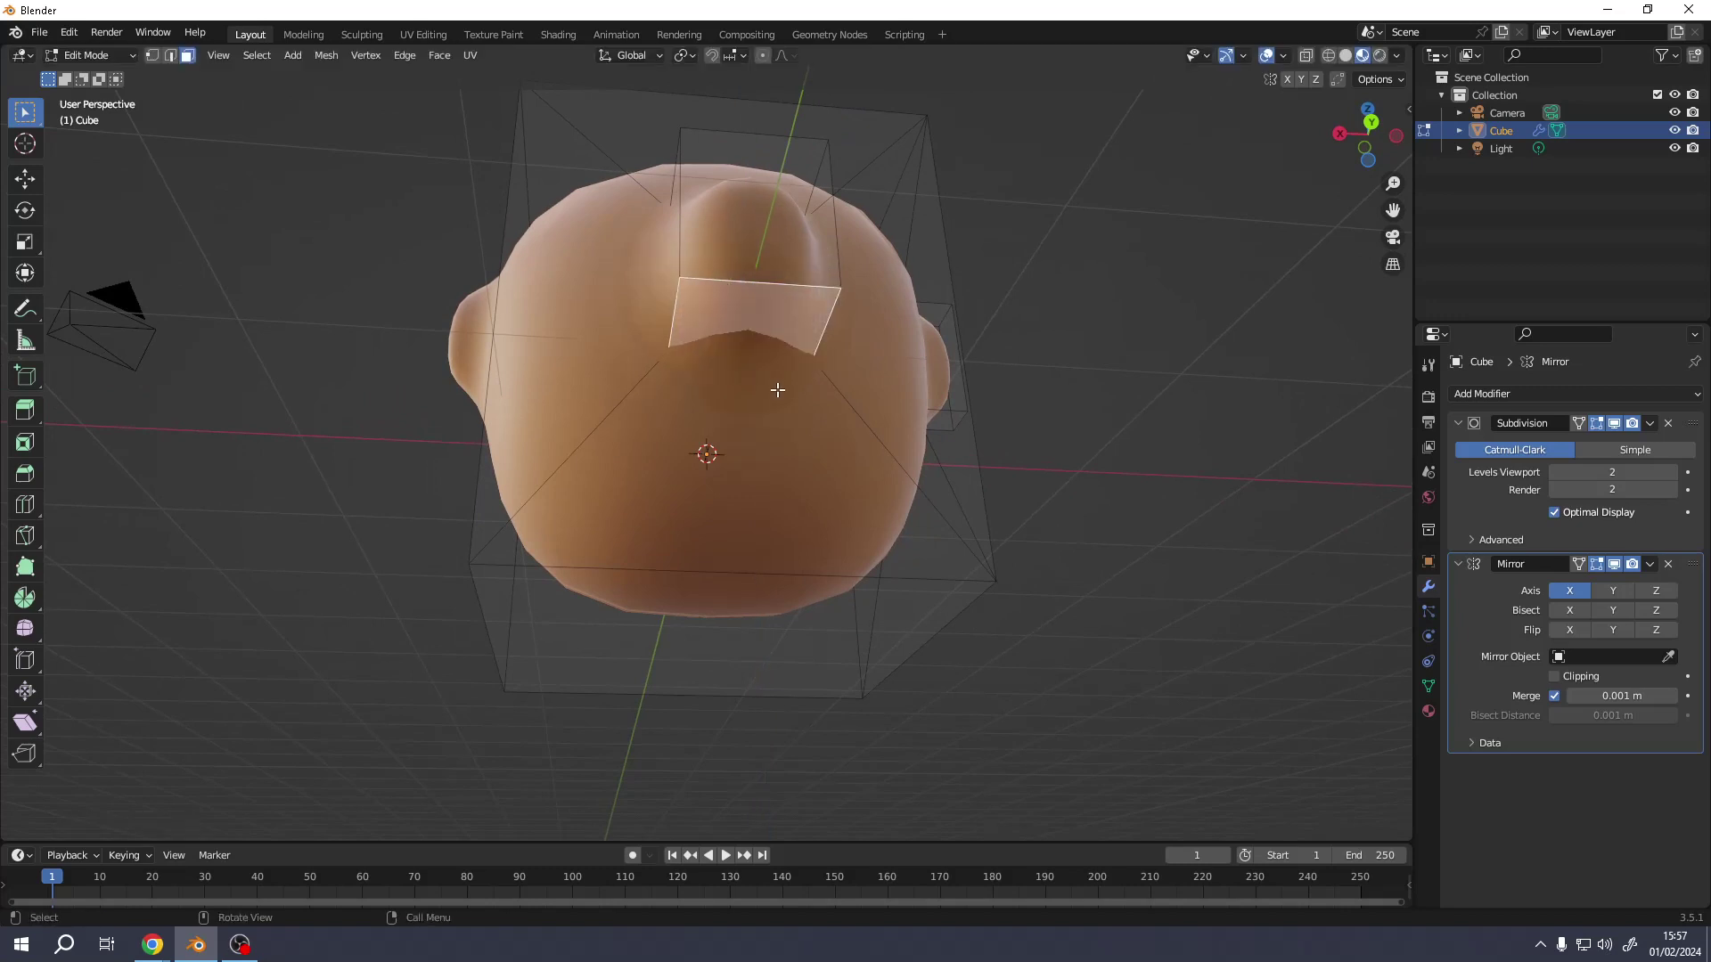
mouse_move(775, 389)
middle_down()
mouse_move(722, 475)
mouse_move(747, 383)
middle_up()
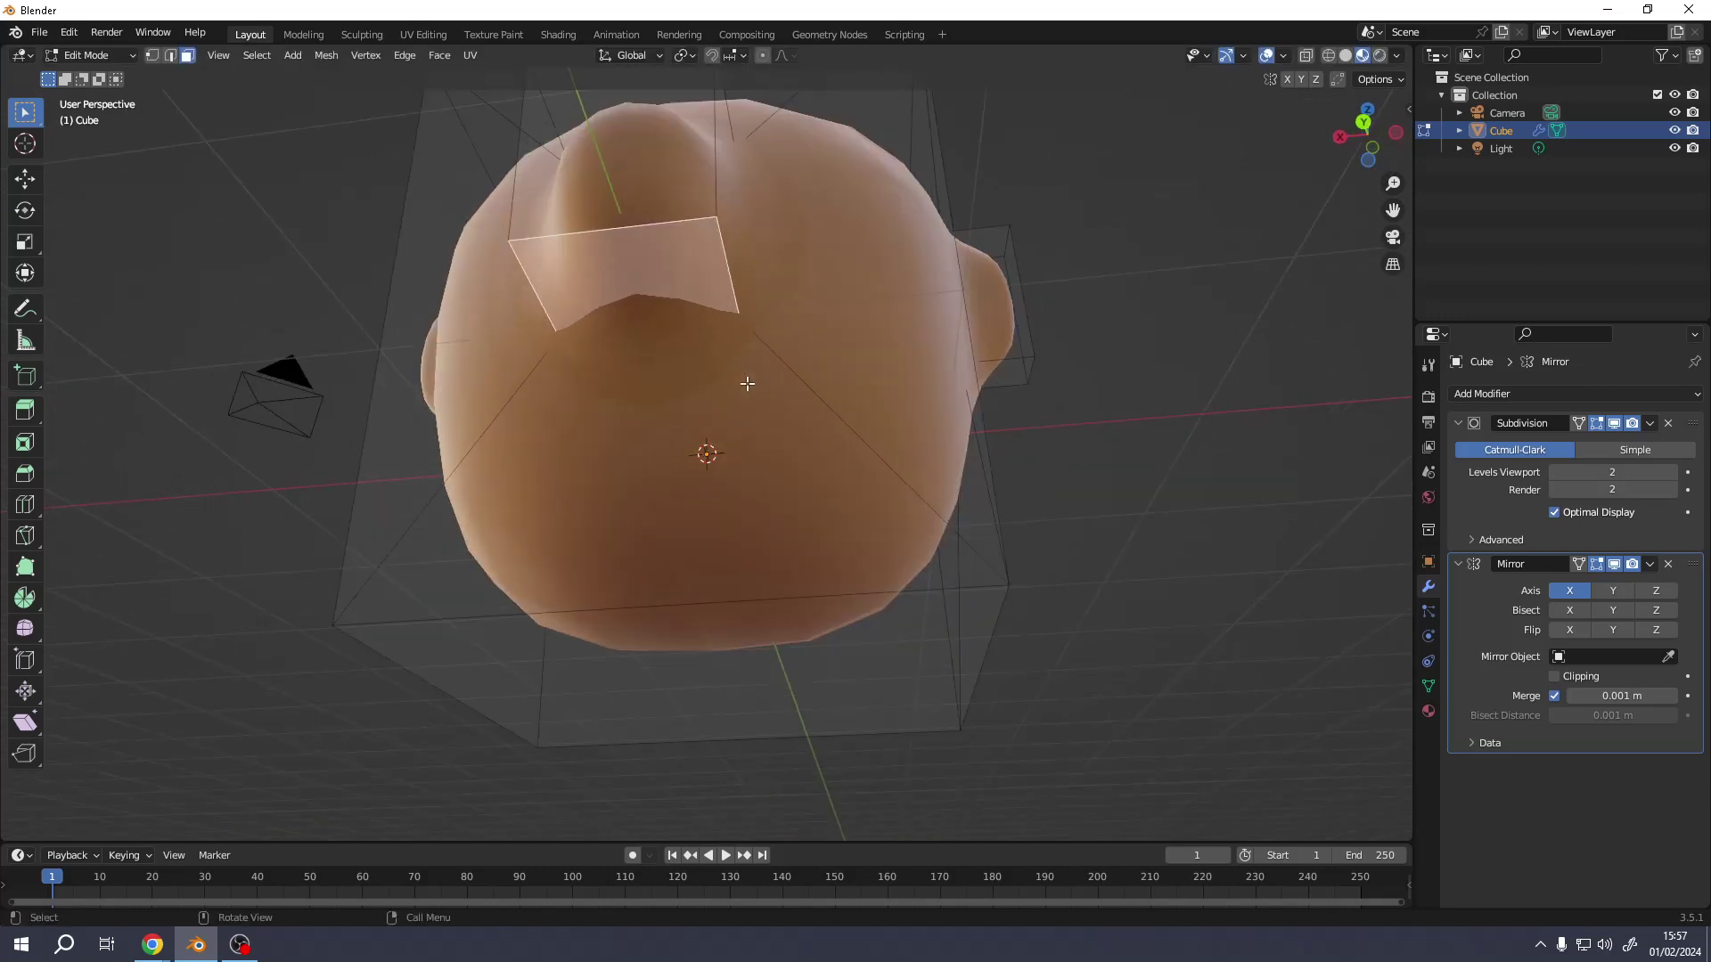
middle_drag(655, 268, 696, 406)
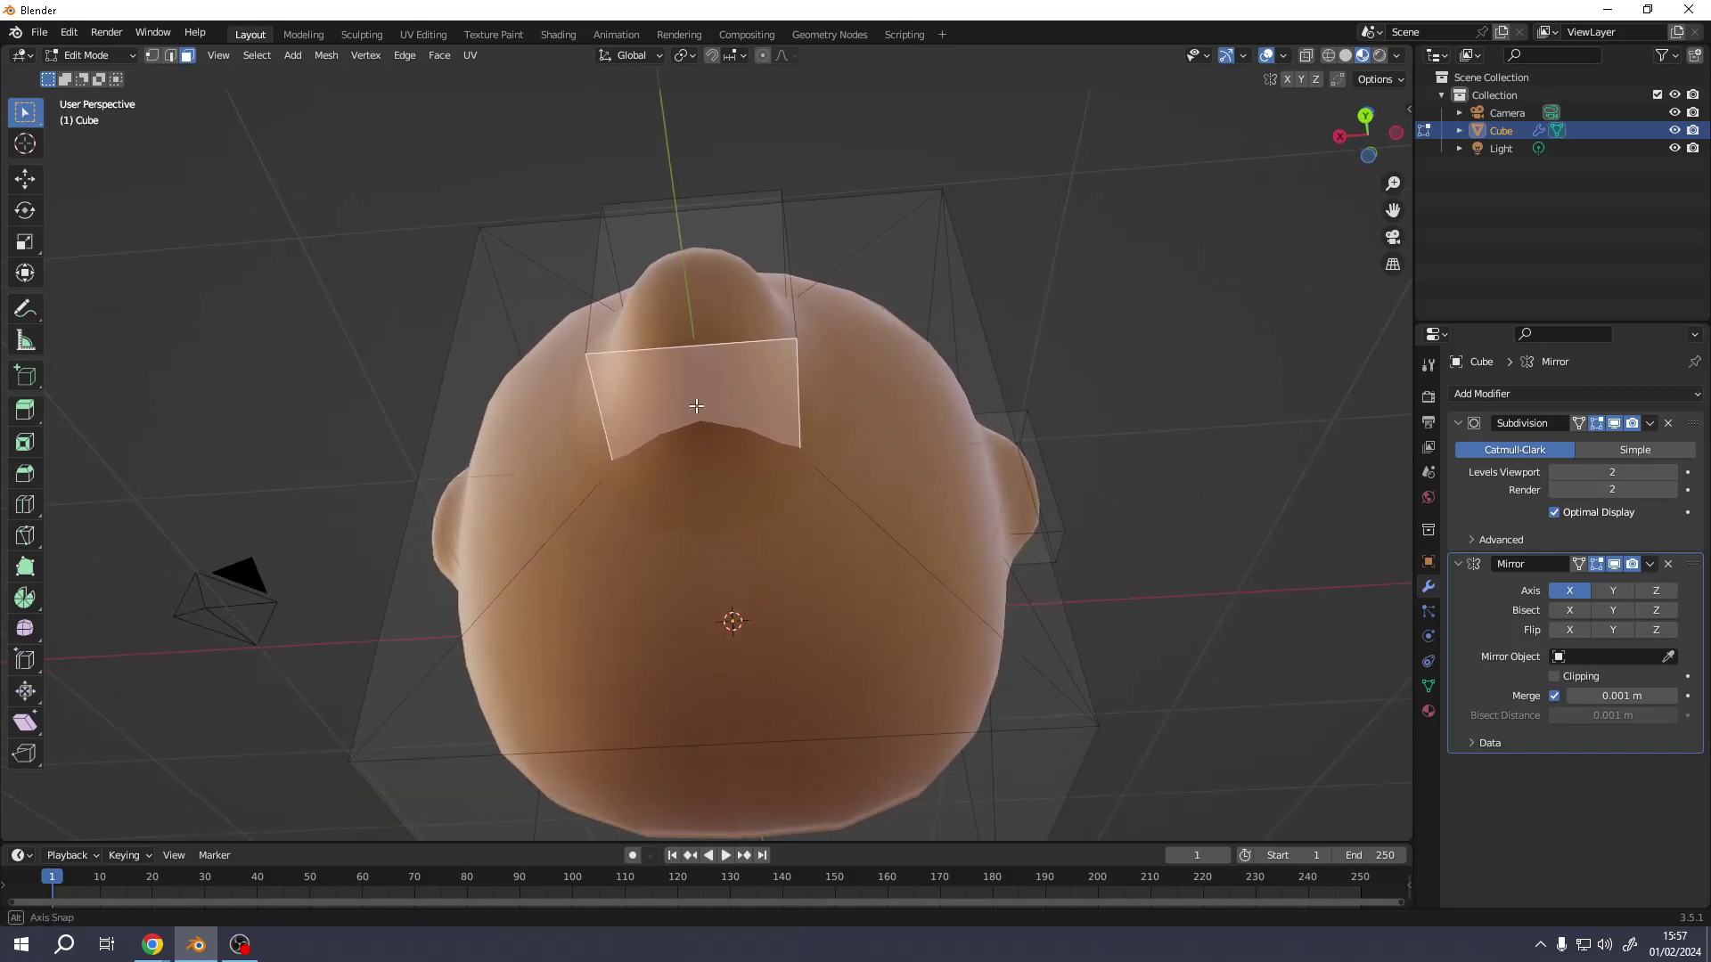
Cut the nose's underside face down the middle with the Knife and extrude one half slightly inward to form the nostrils
key(k)
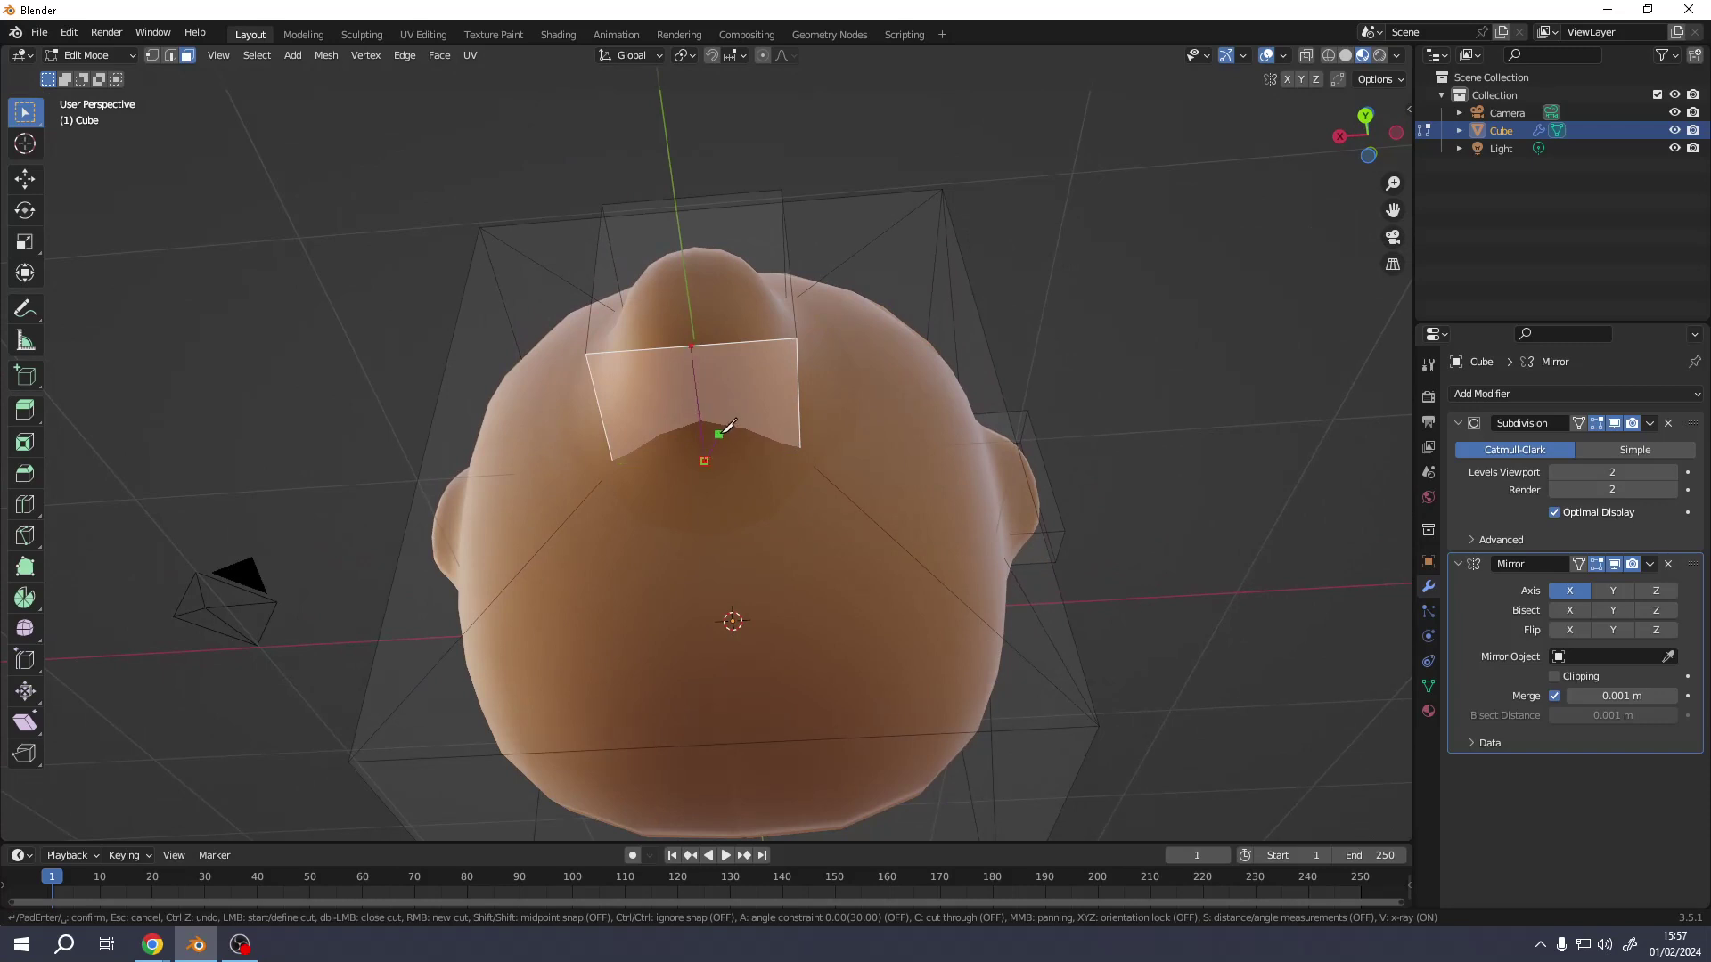
middle_drag(718, 431, 763, 415)
click(817, 391)
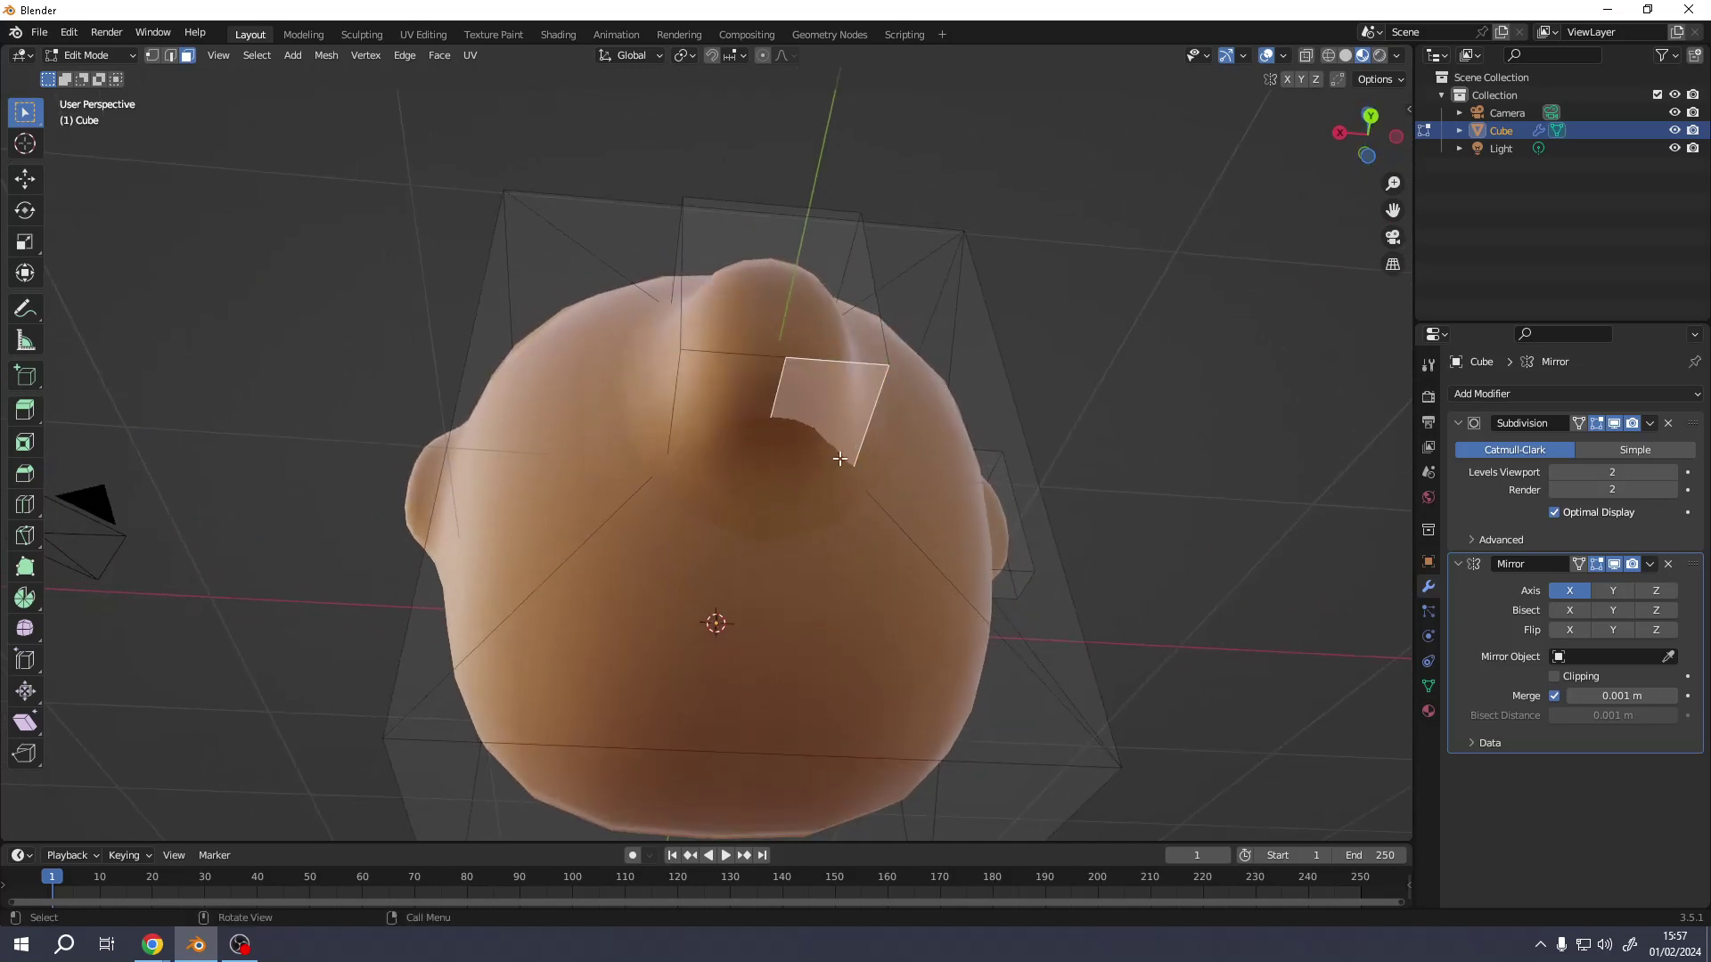
key(e)
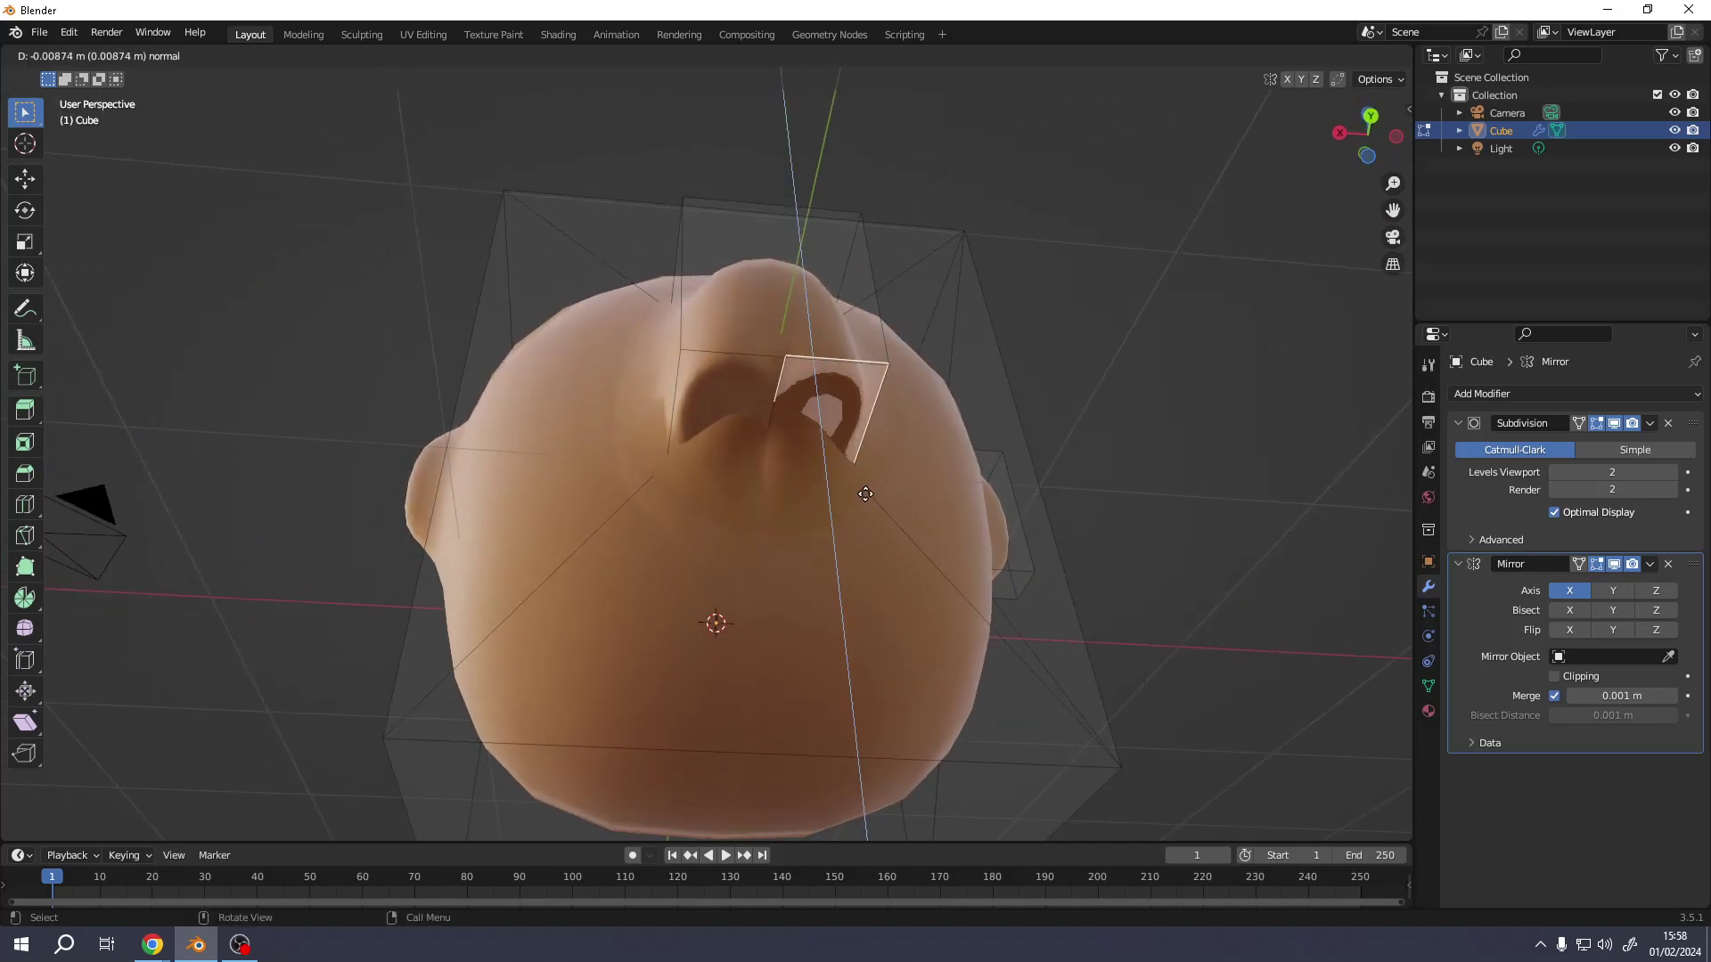
click(866, 474)
middle_drag(866, 474, 825, 540)
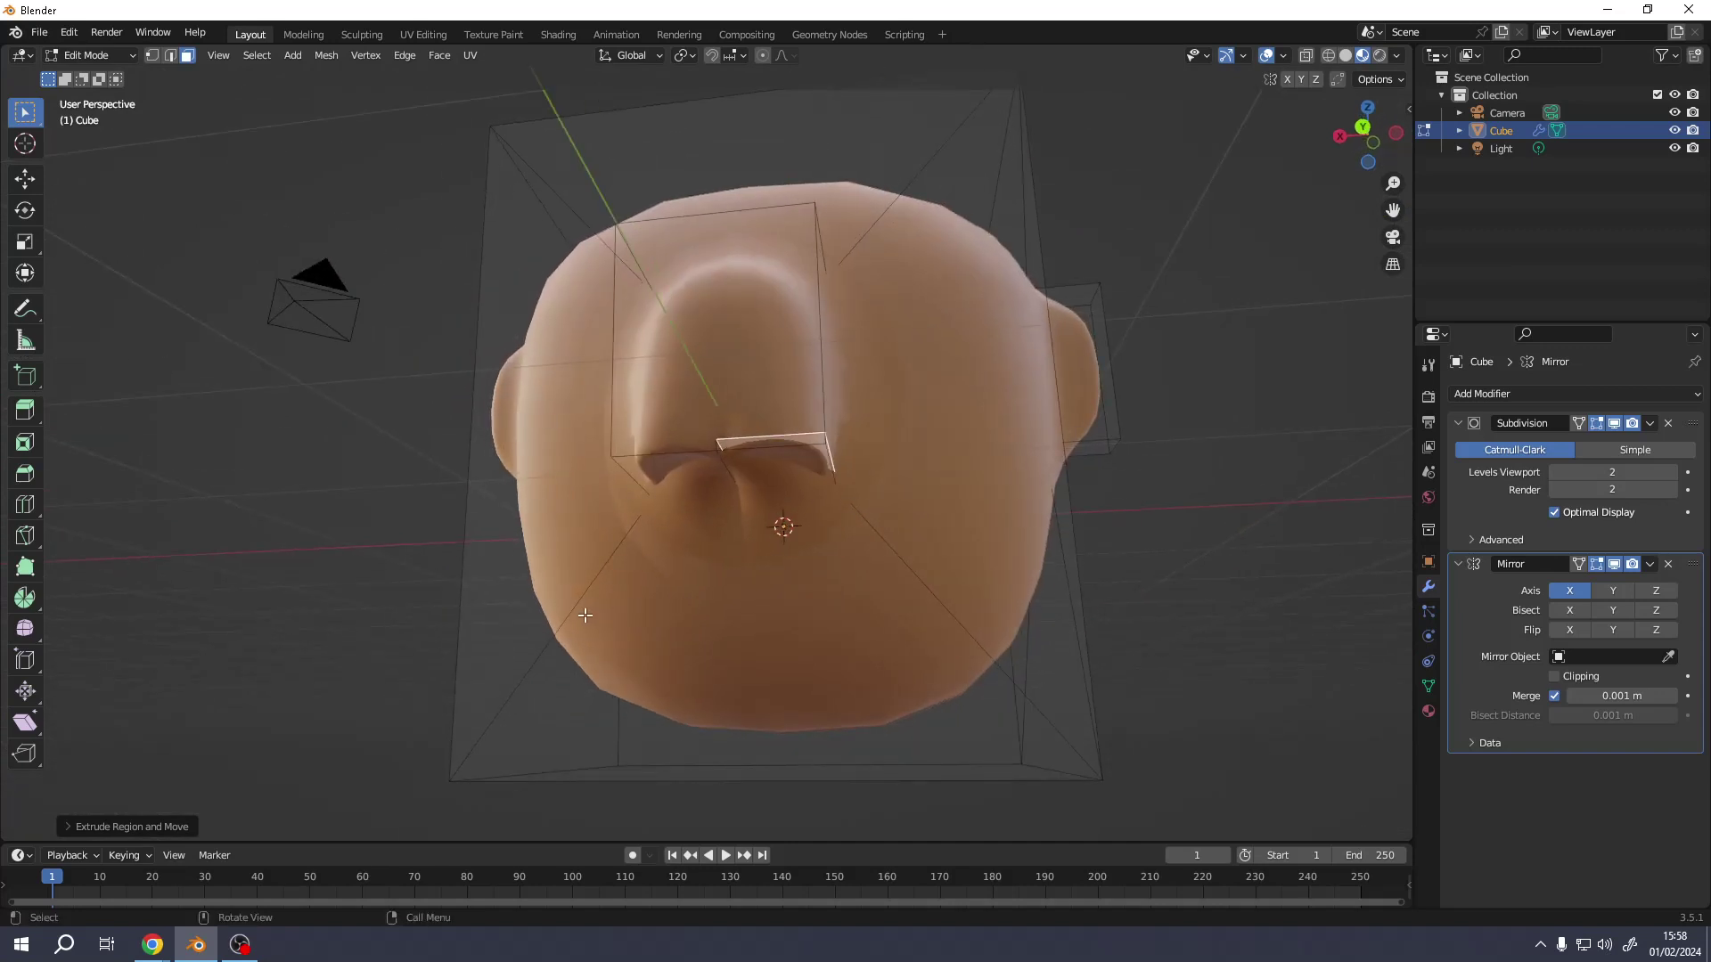
Try a Knife cut across the lower front of the head below the nose, and undo it
key(k)
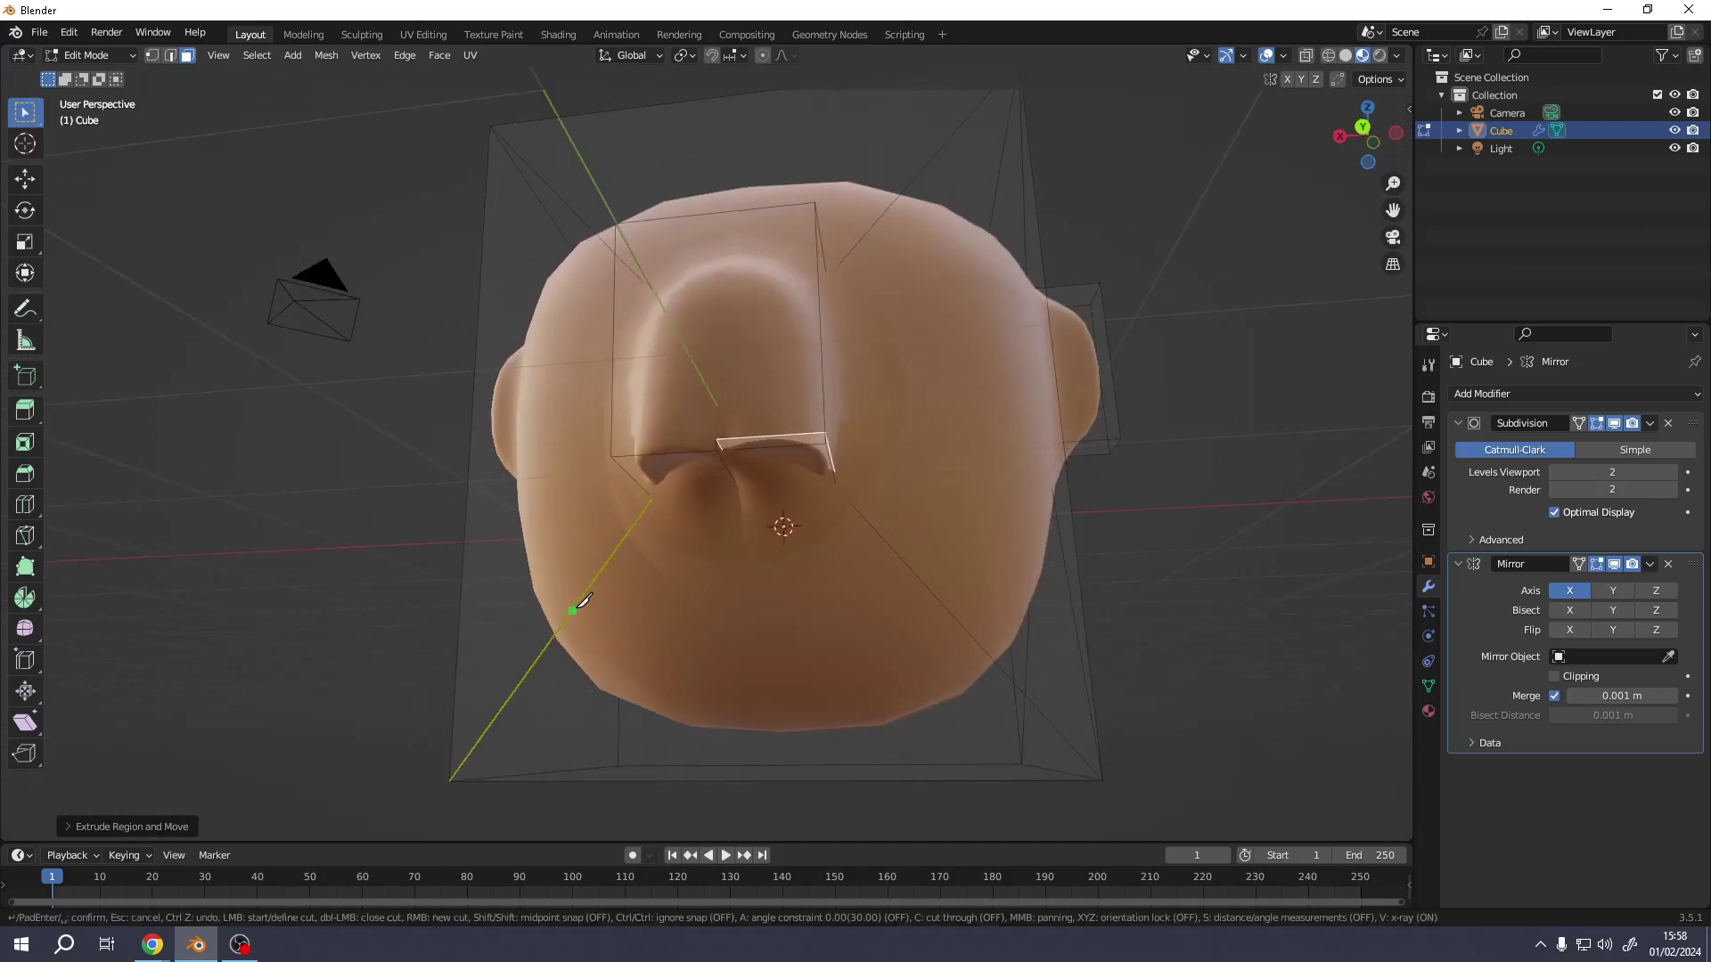
click(593, 582)
key(Return)
middle_drag(621, 608, 778, 642)
click(702, 658)
key(ctrl+z)
key(ctrl+z)
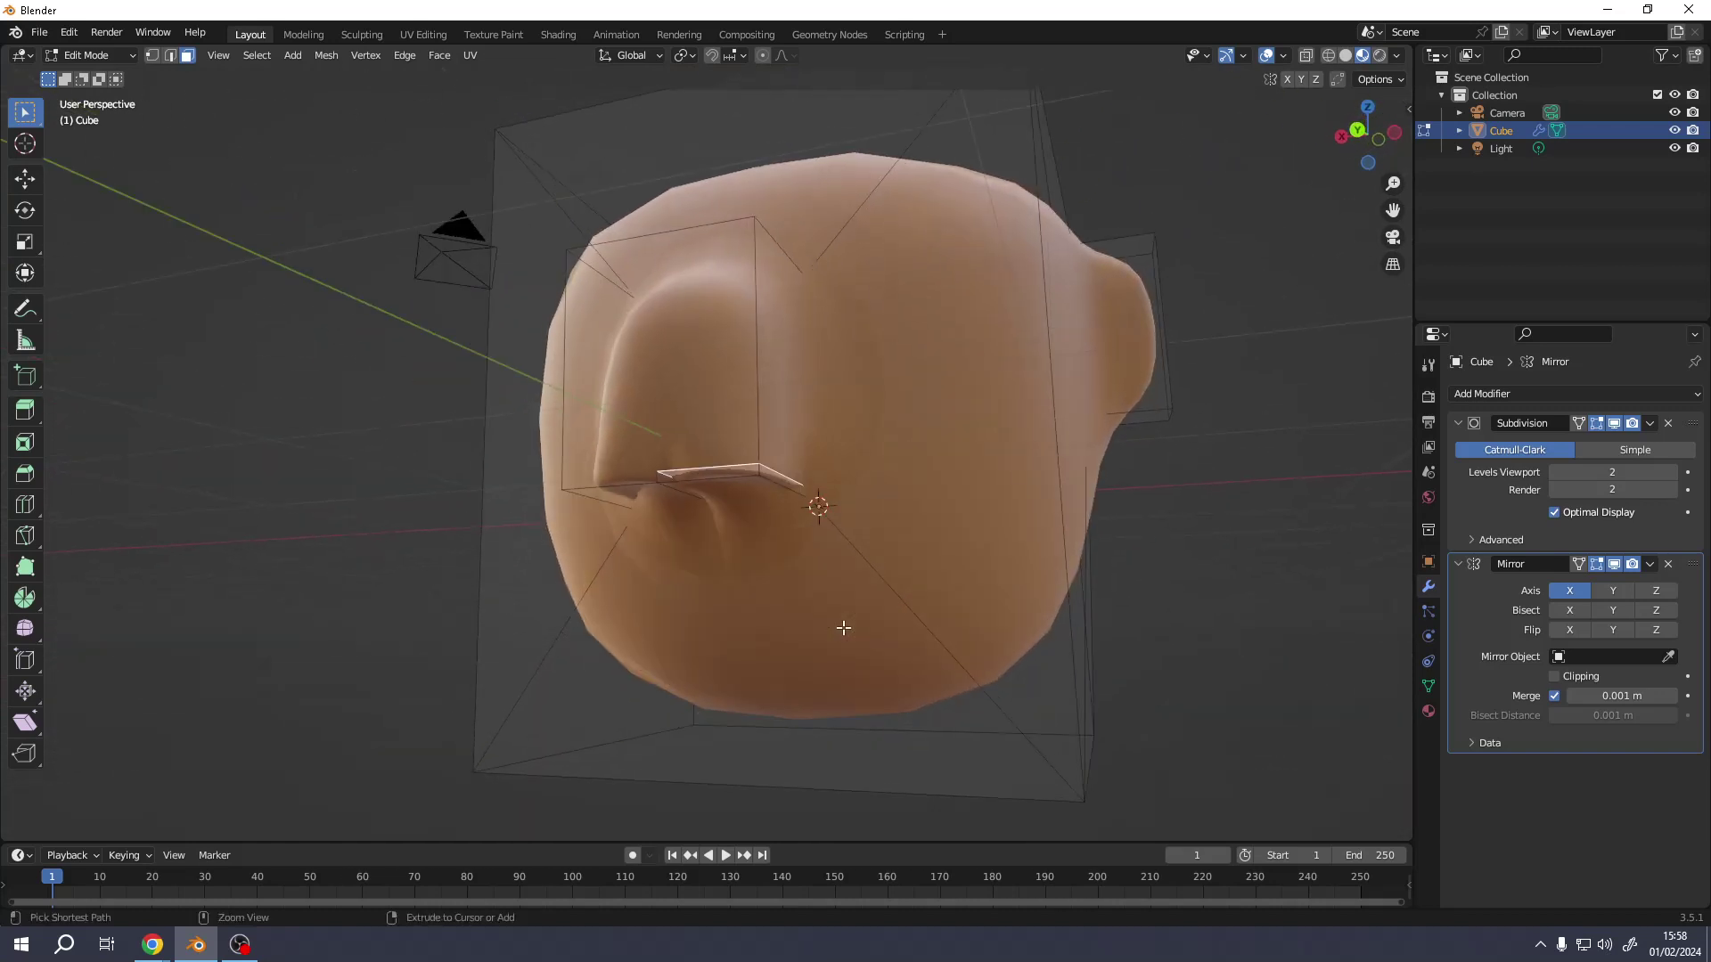
Knife two horizontal cuts across the lower front face of the head, one above the other below the nose
key(k)
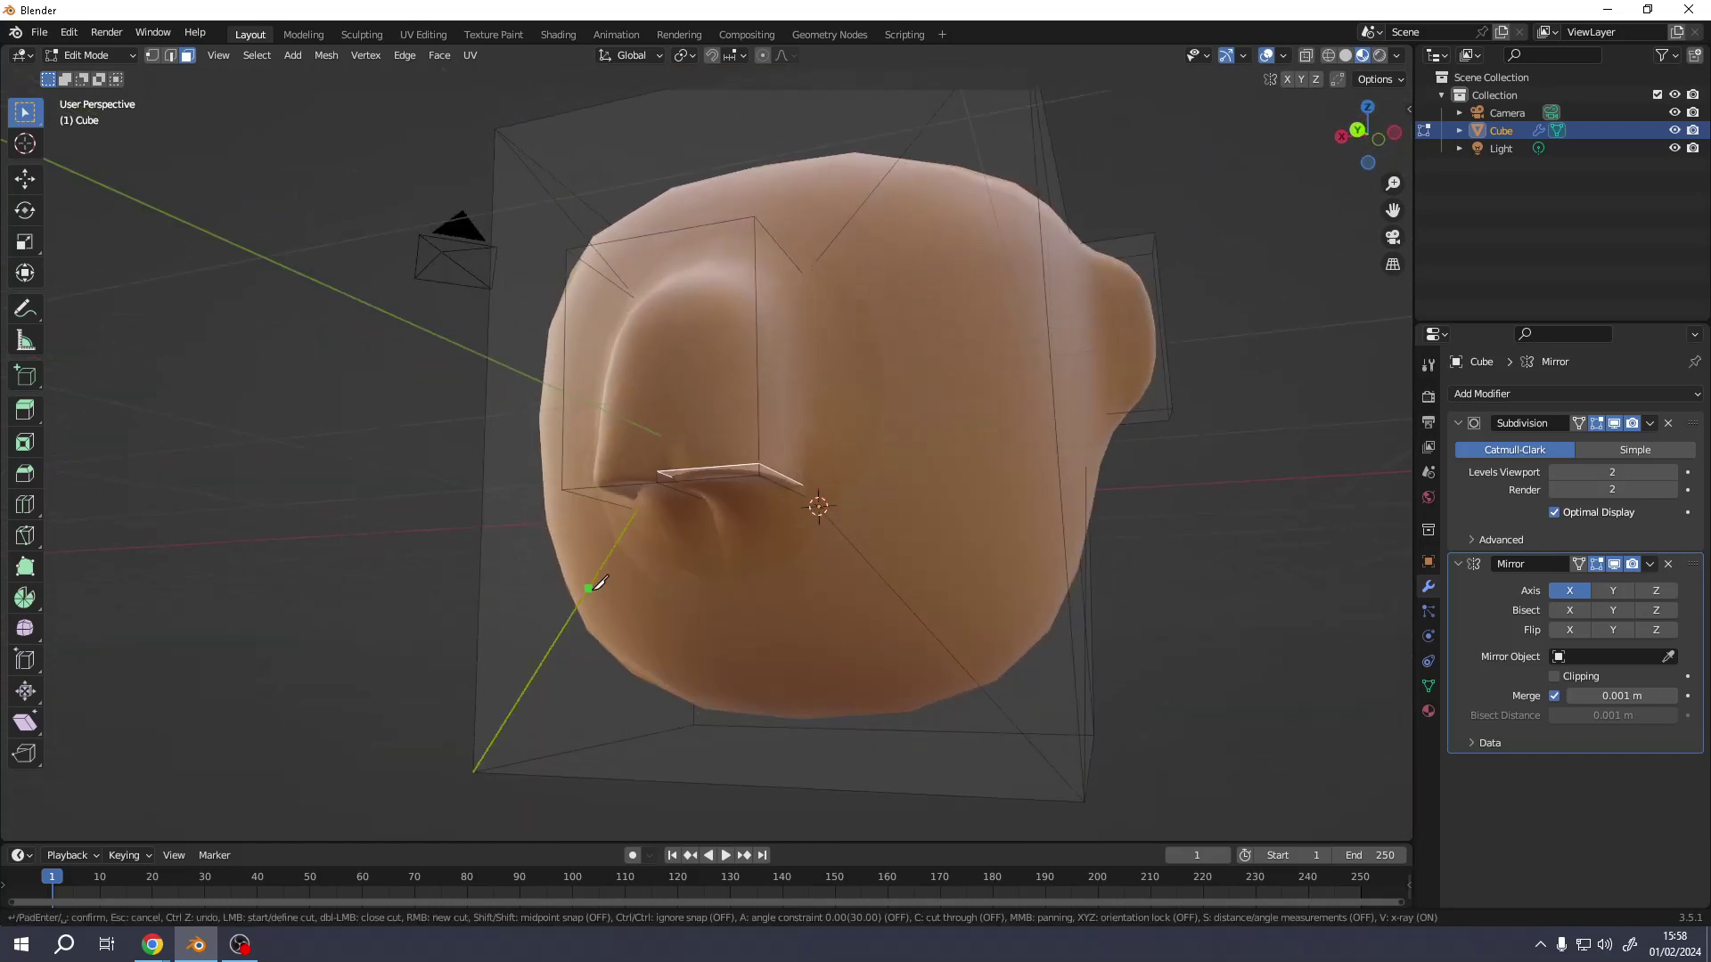
click(588, 588)
click(890, 588)
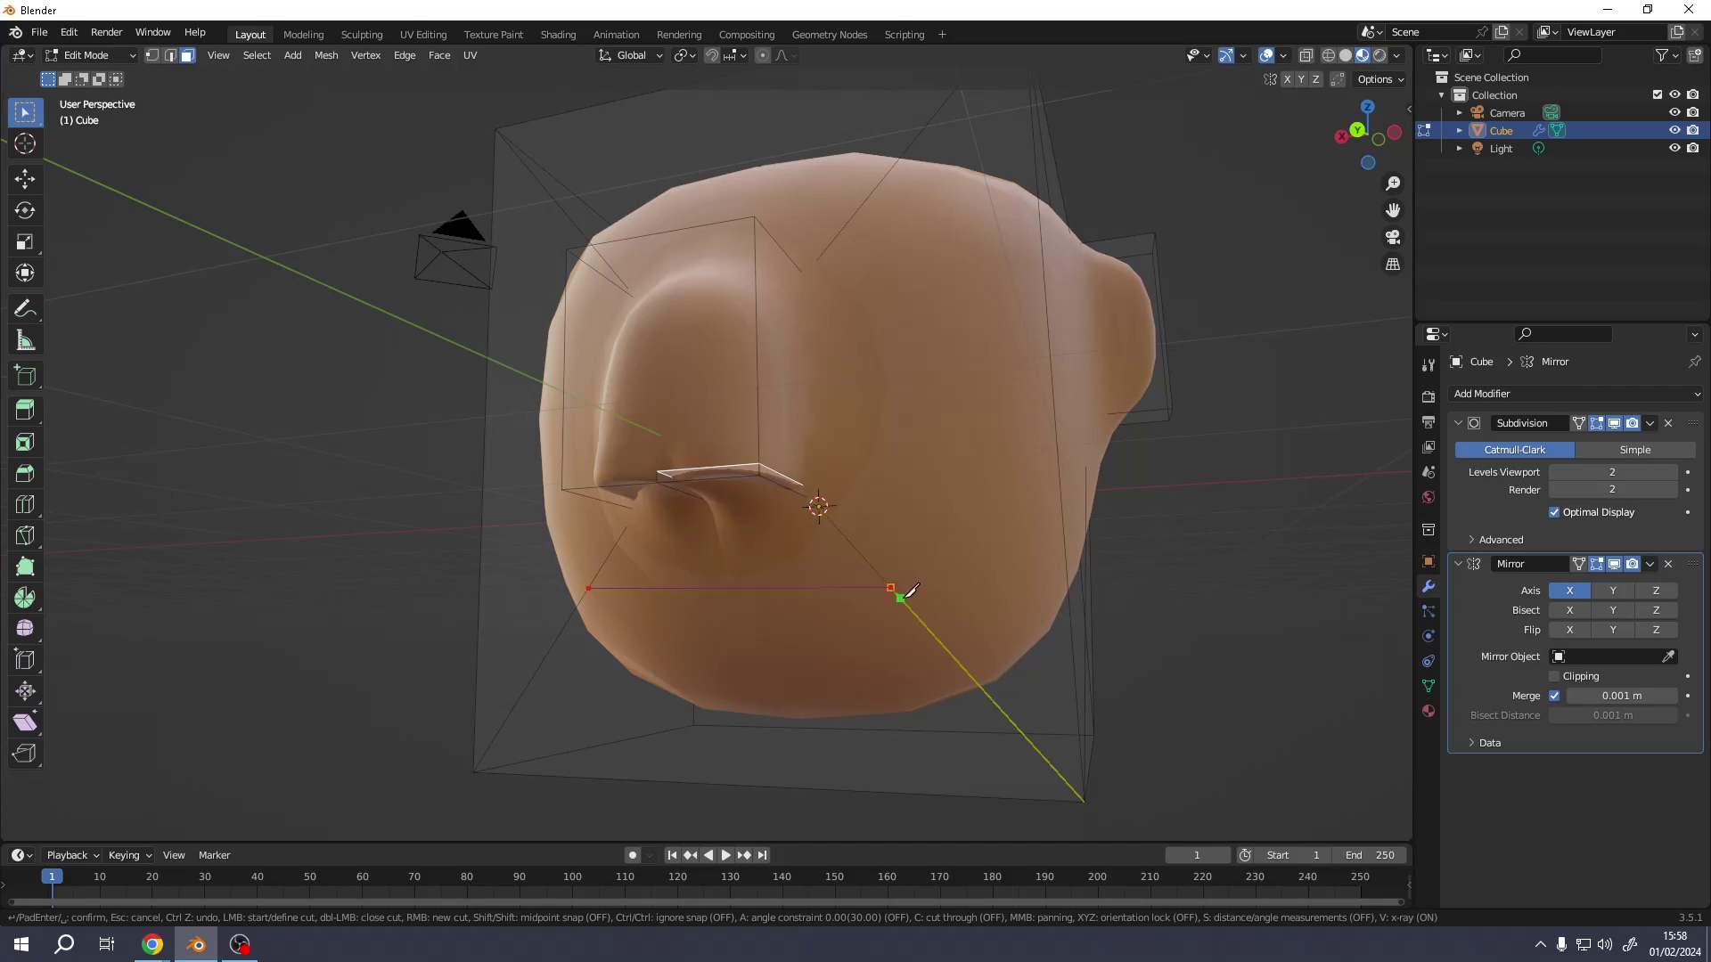
key(Return)
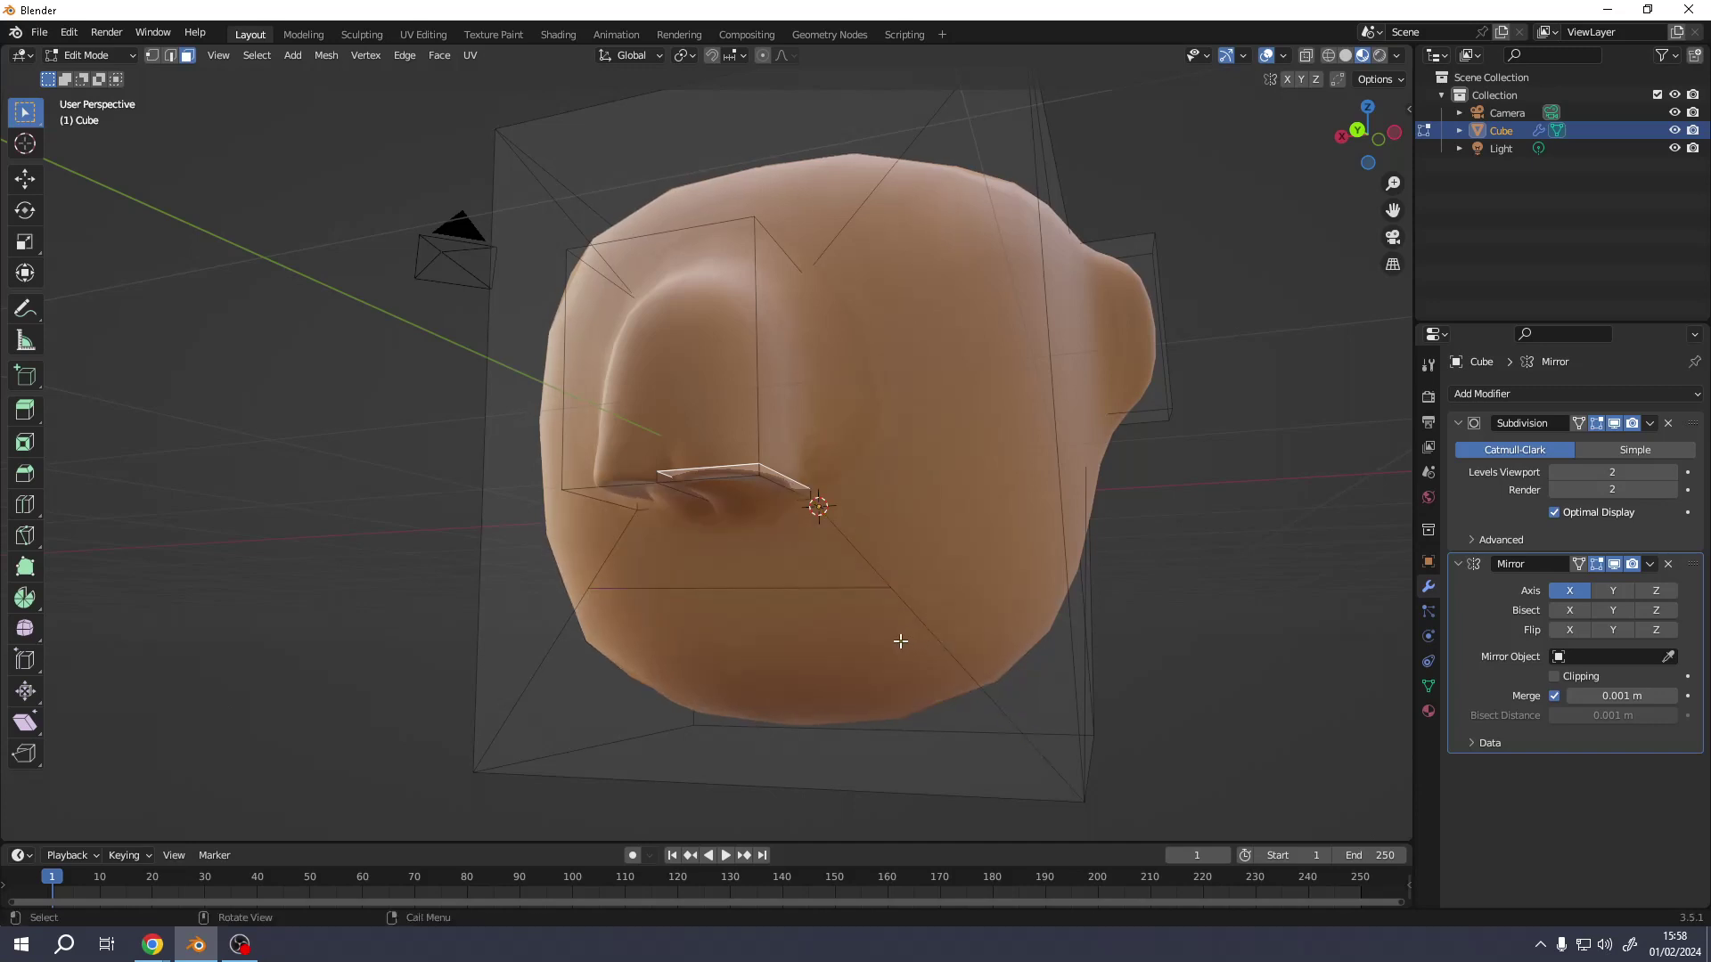
key(k)
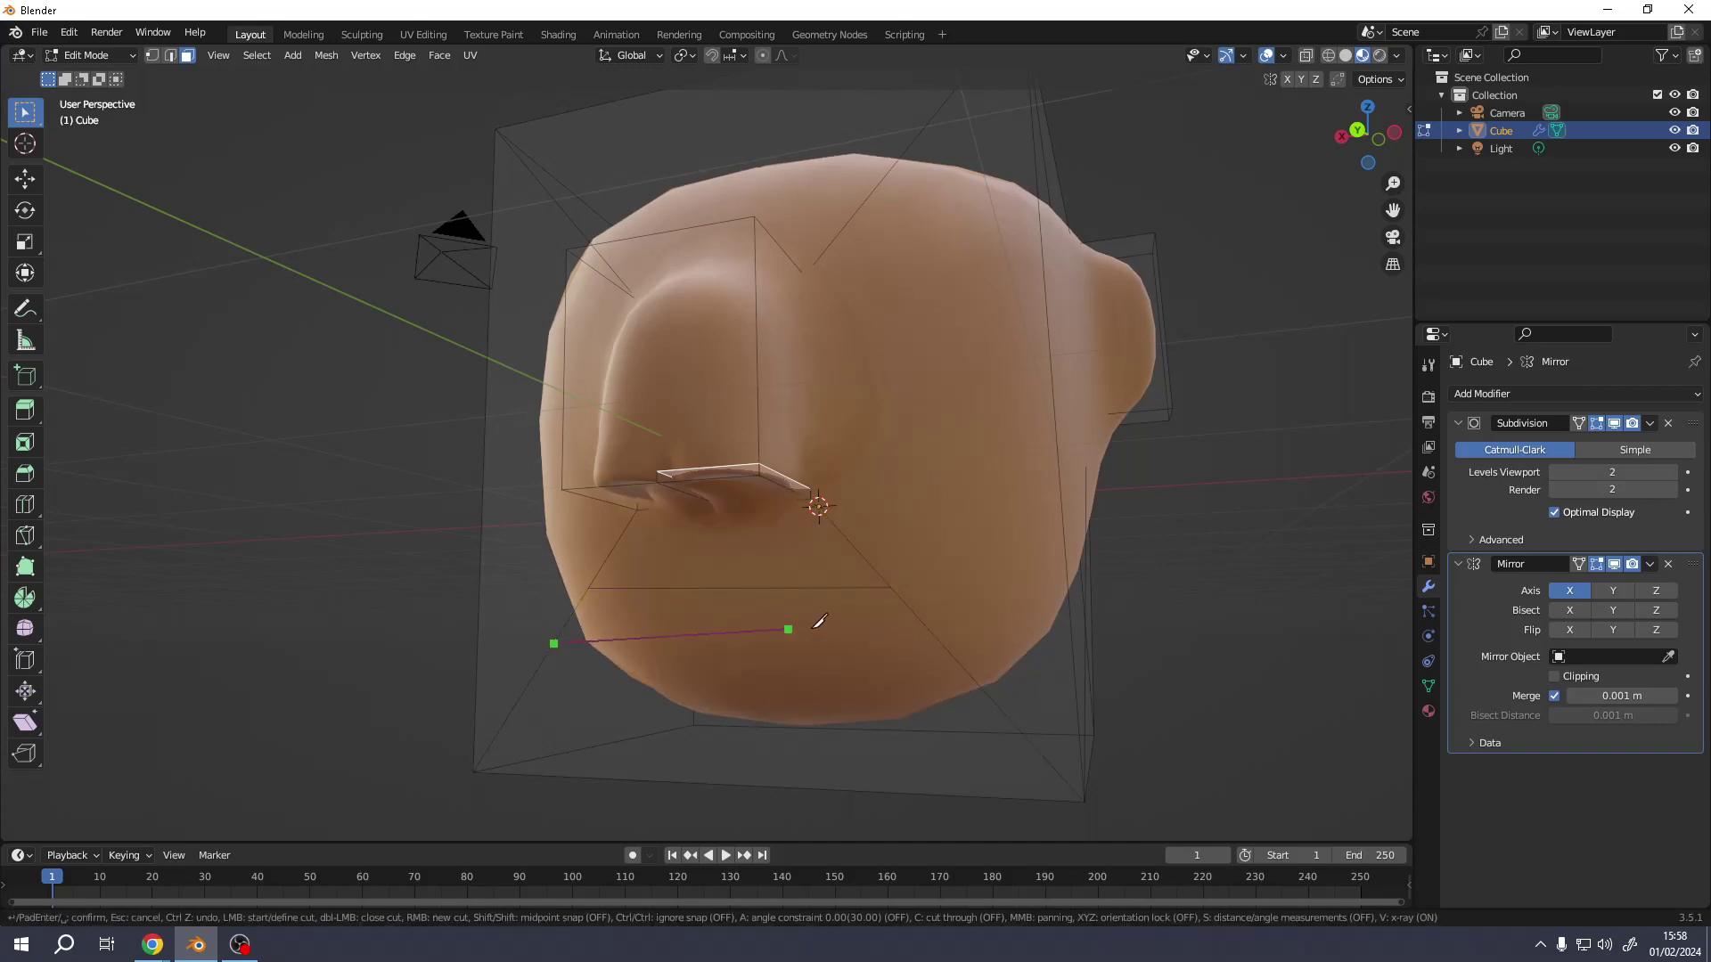
click(938, 641)
key(Return)
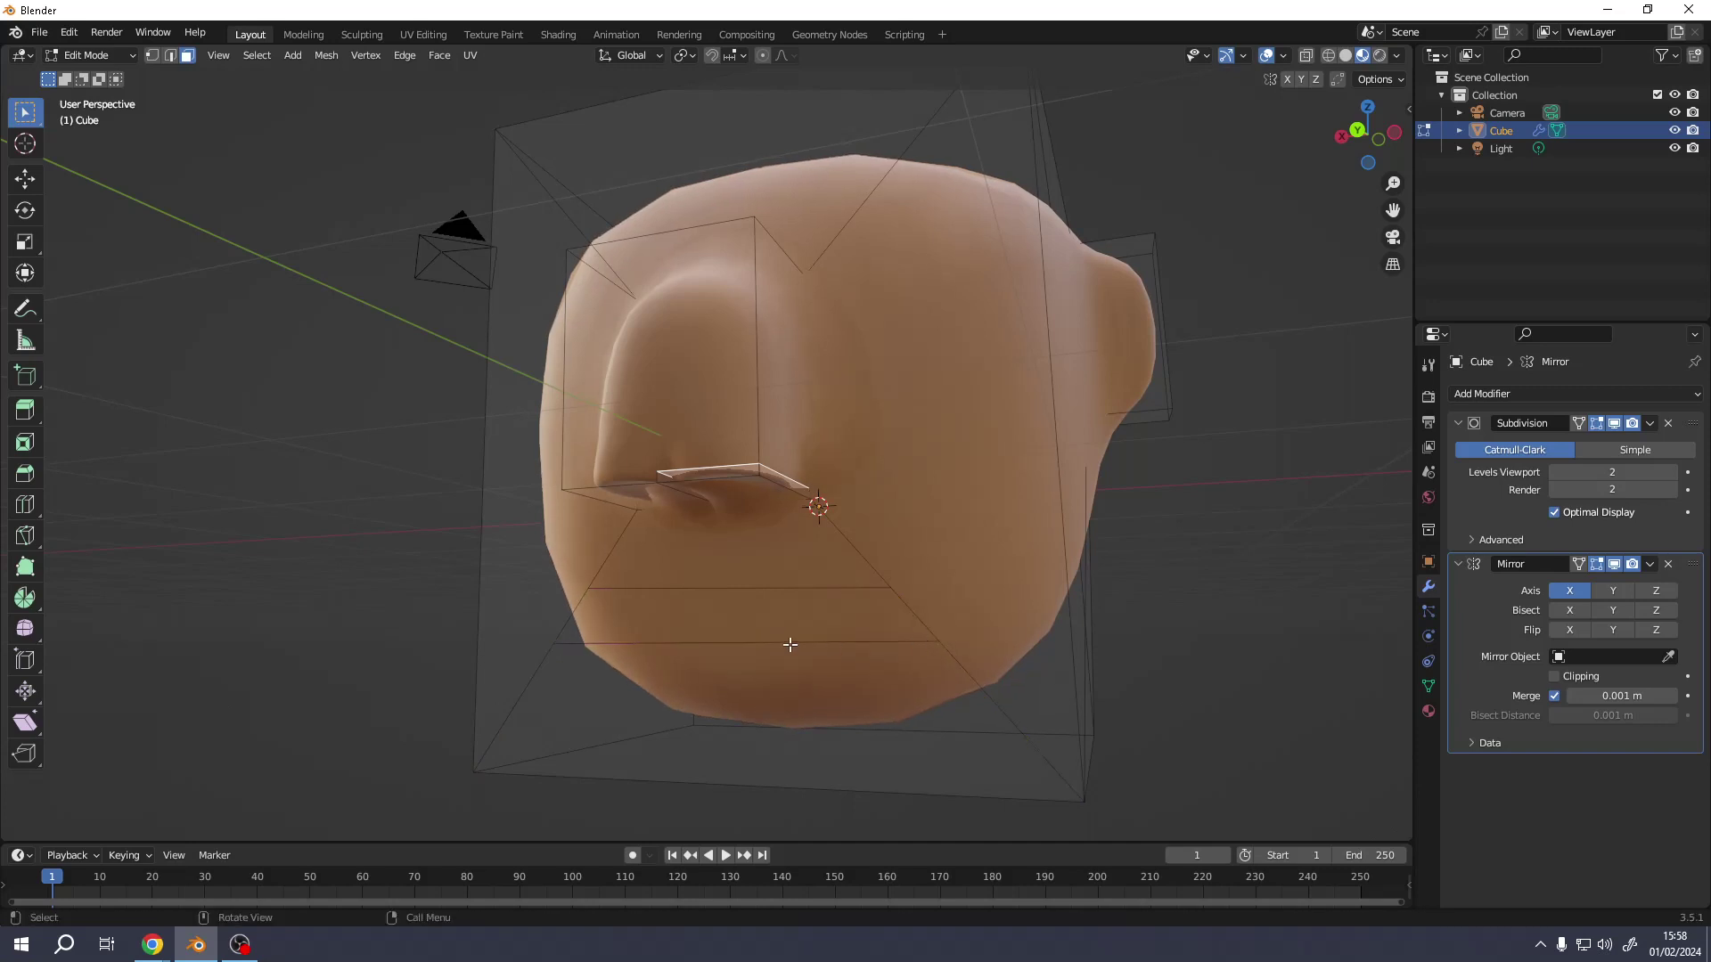
Knife two slanted cuts from the upper cut's ends inward to the lower cut, outlining a tapered mouth face
key(k)
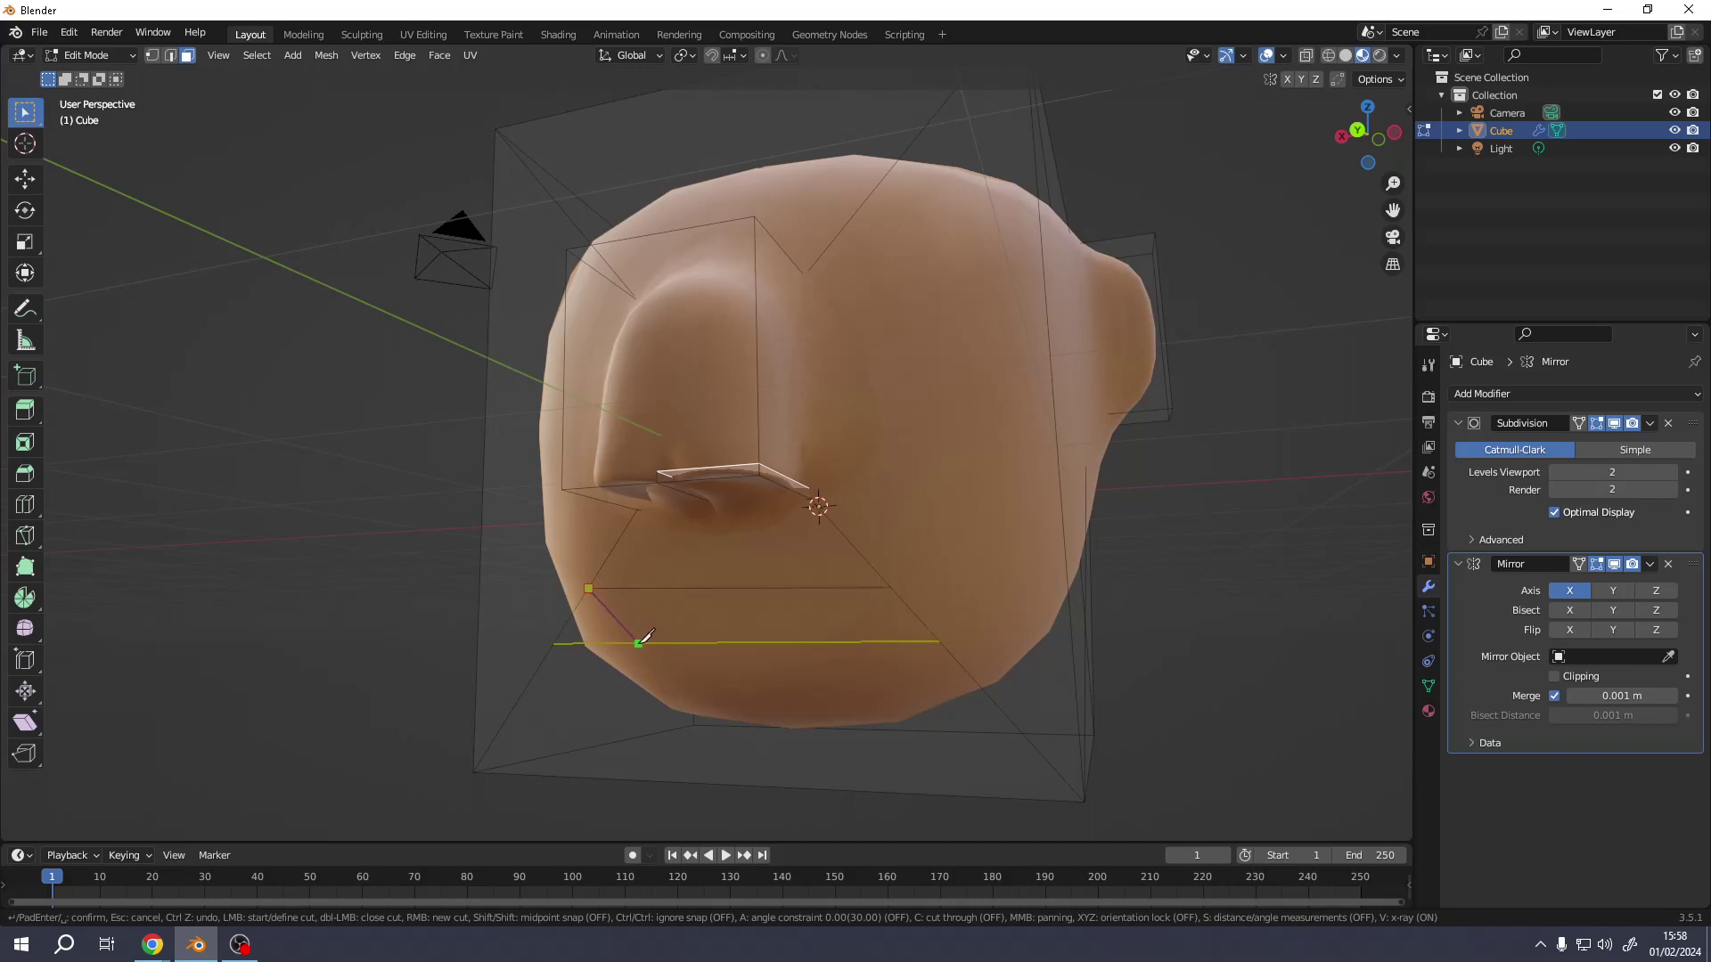
click(638, 641)
key(Return)
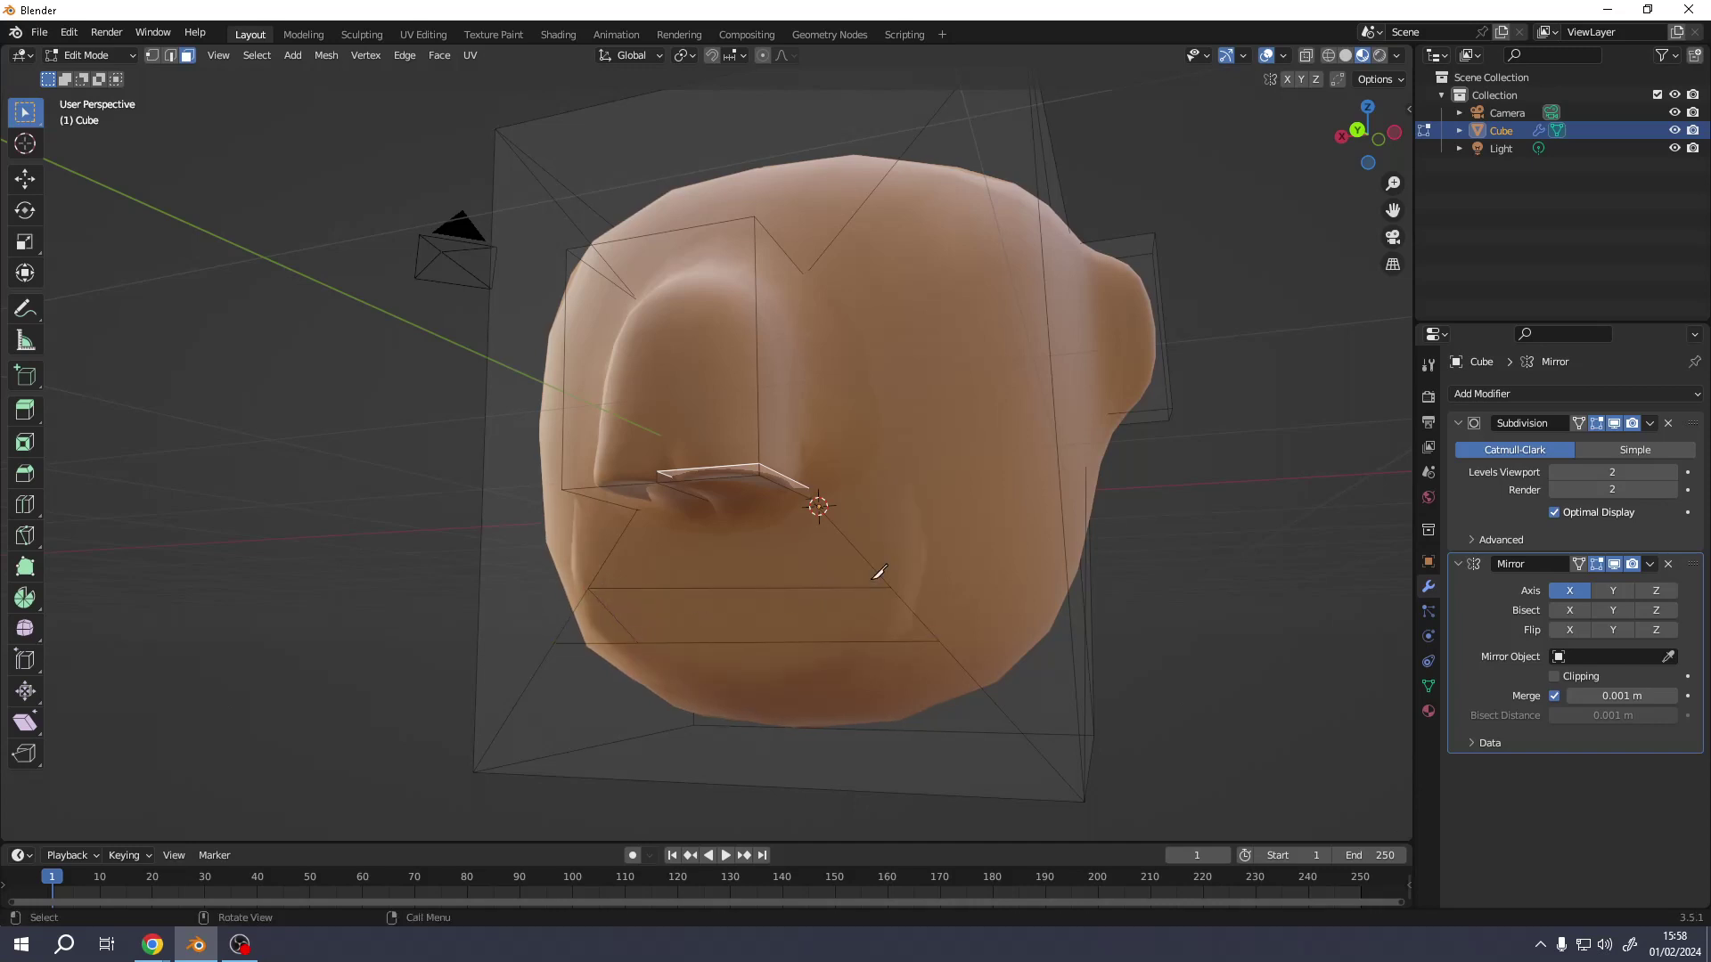
key(k)
click(890, 588)
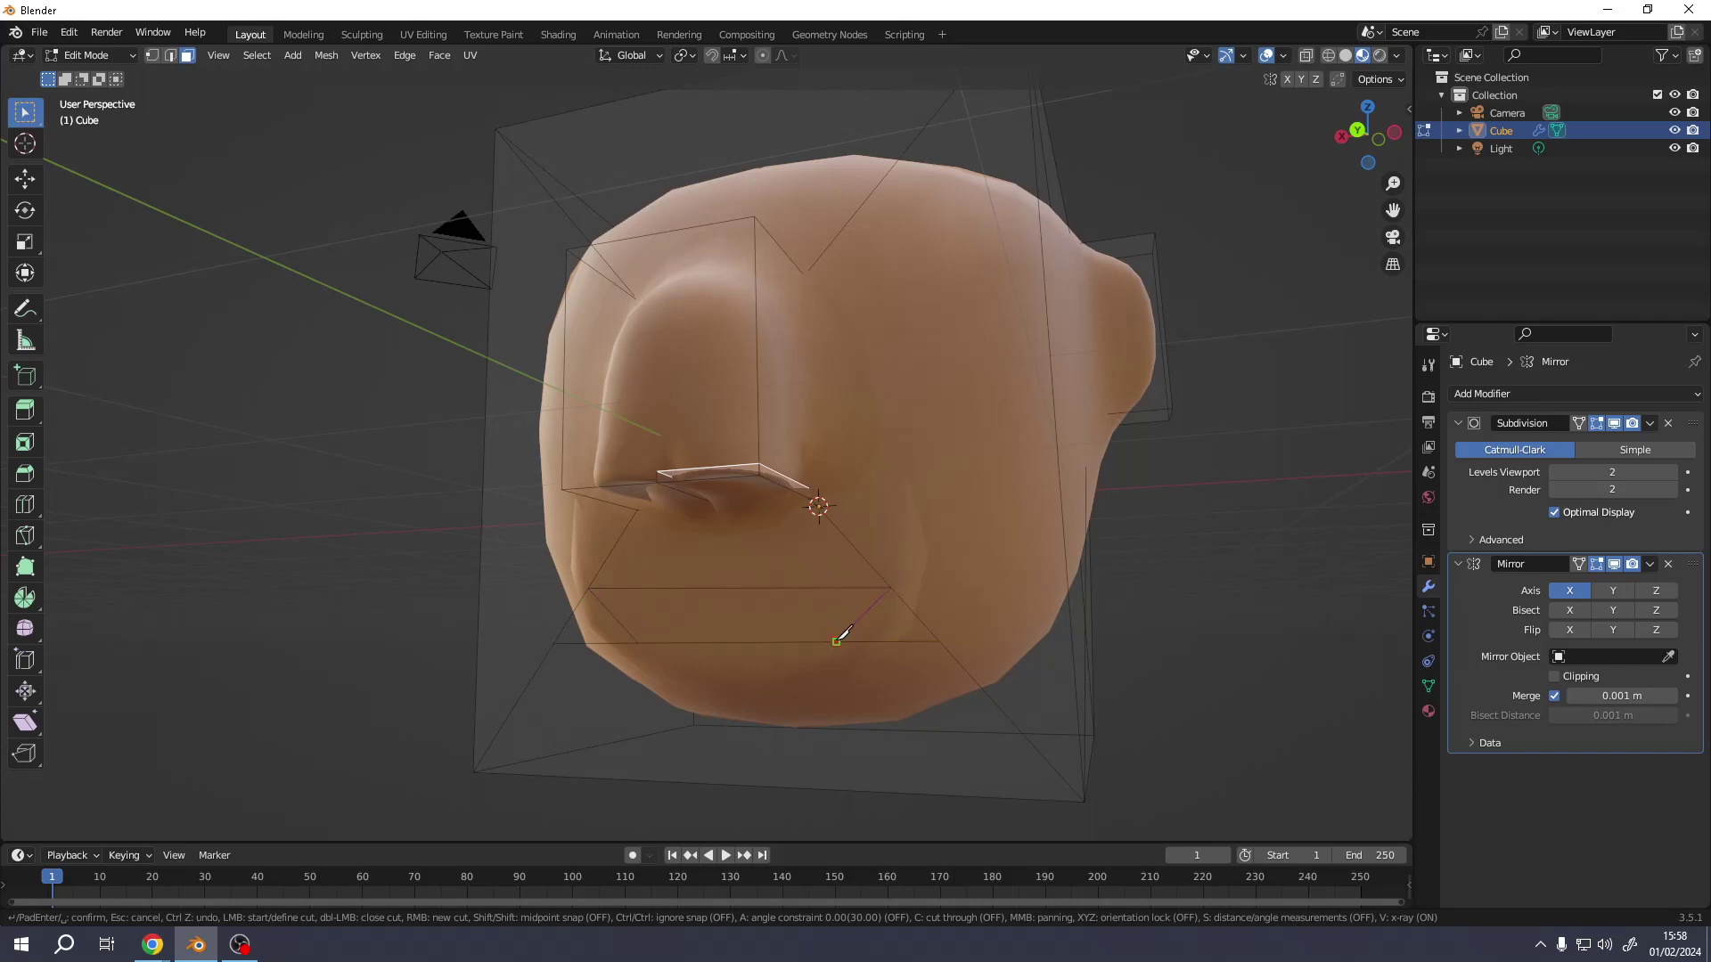
click(837, 641)
key(Return)
Extrude the tapered mouth face inward into the head
click(745, 611)
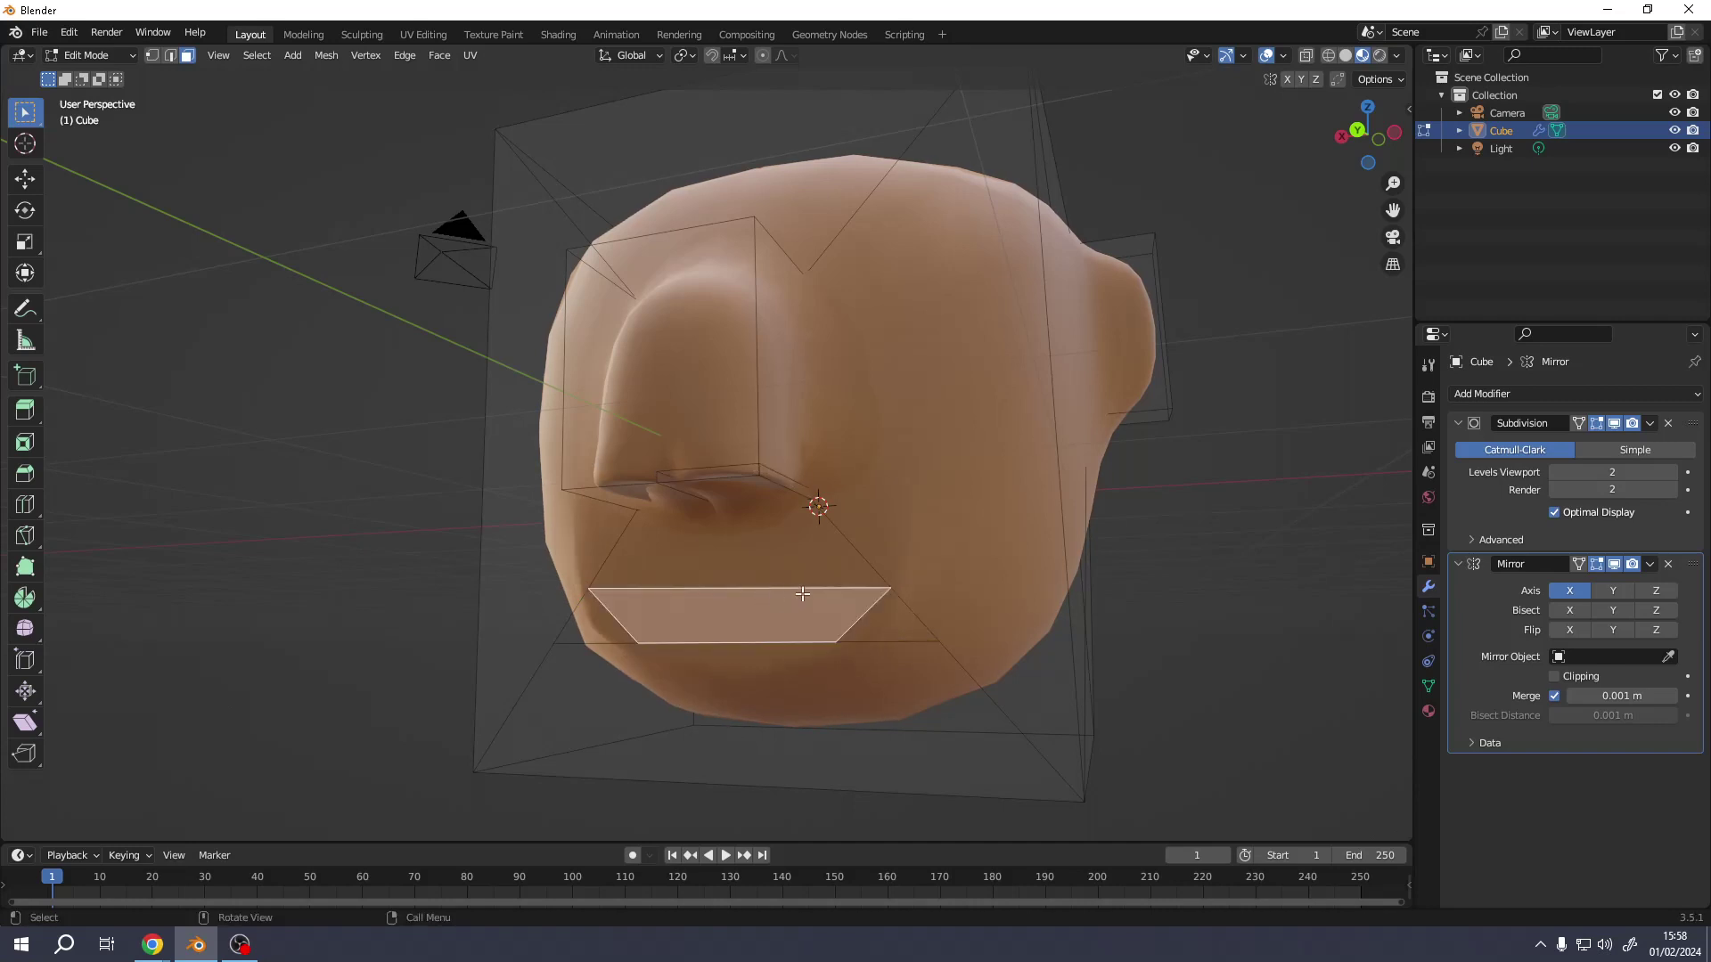
middle_drag(744, 611, 718, 631)
key(e)
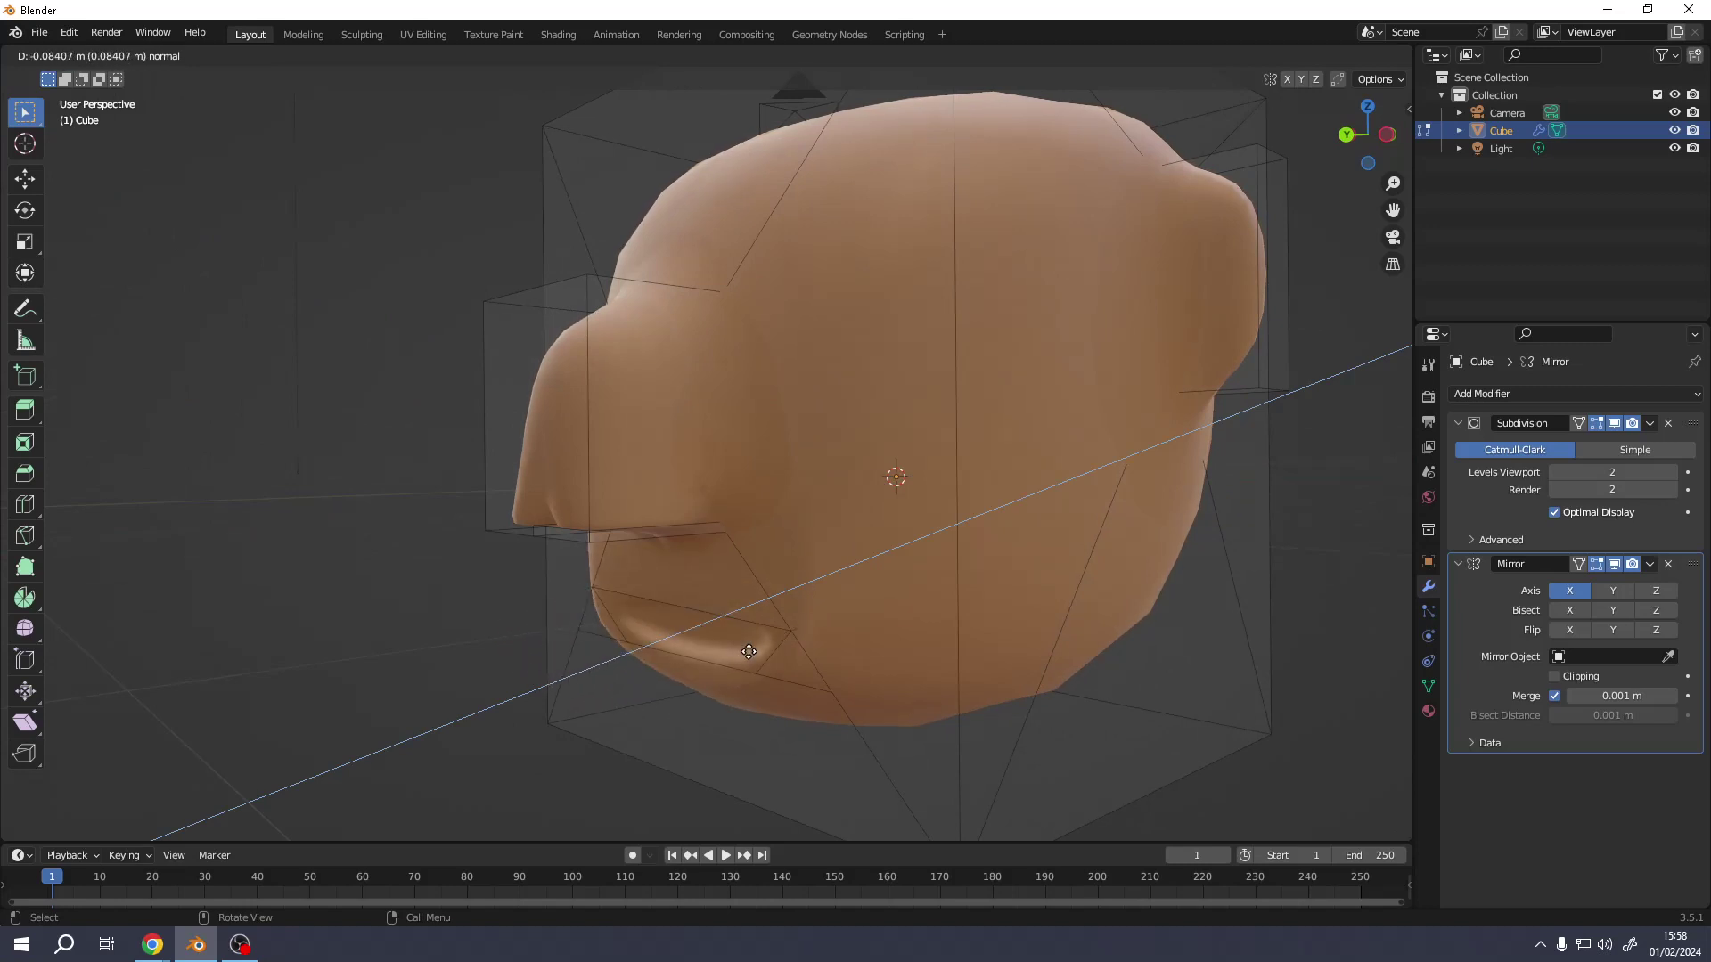
click(726, 663)
middle_drag(726, 663, 680, 645)
Add a second material with a red base color and assign it to the mouth face
click(1428, 712)
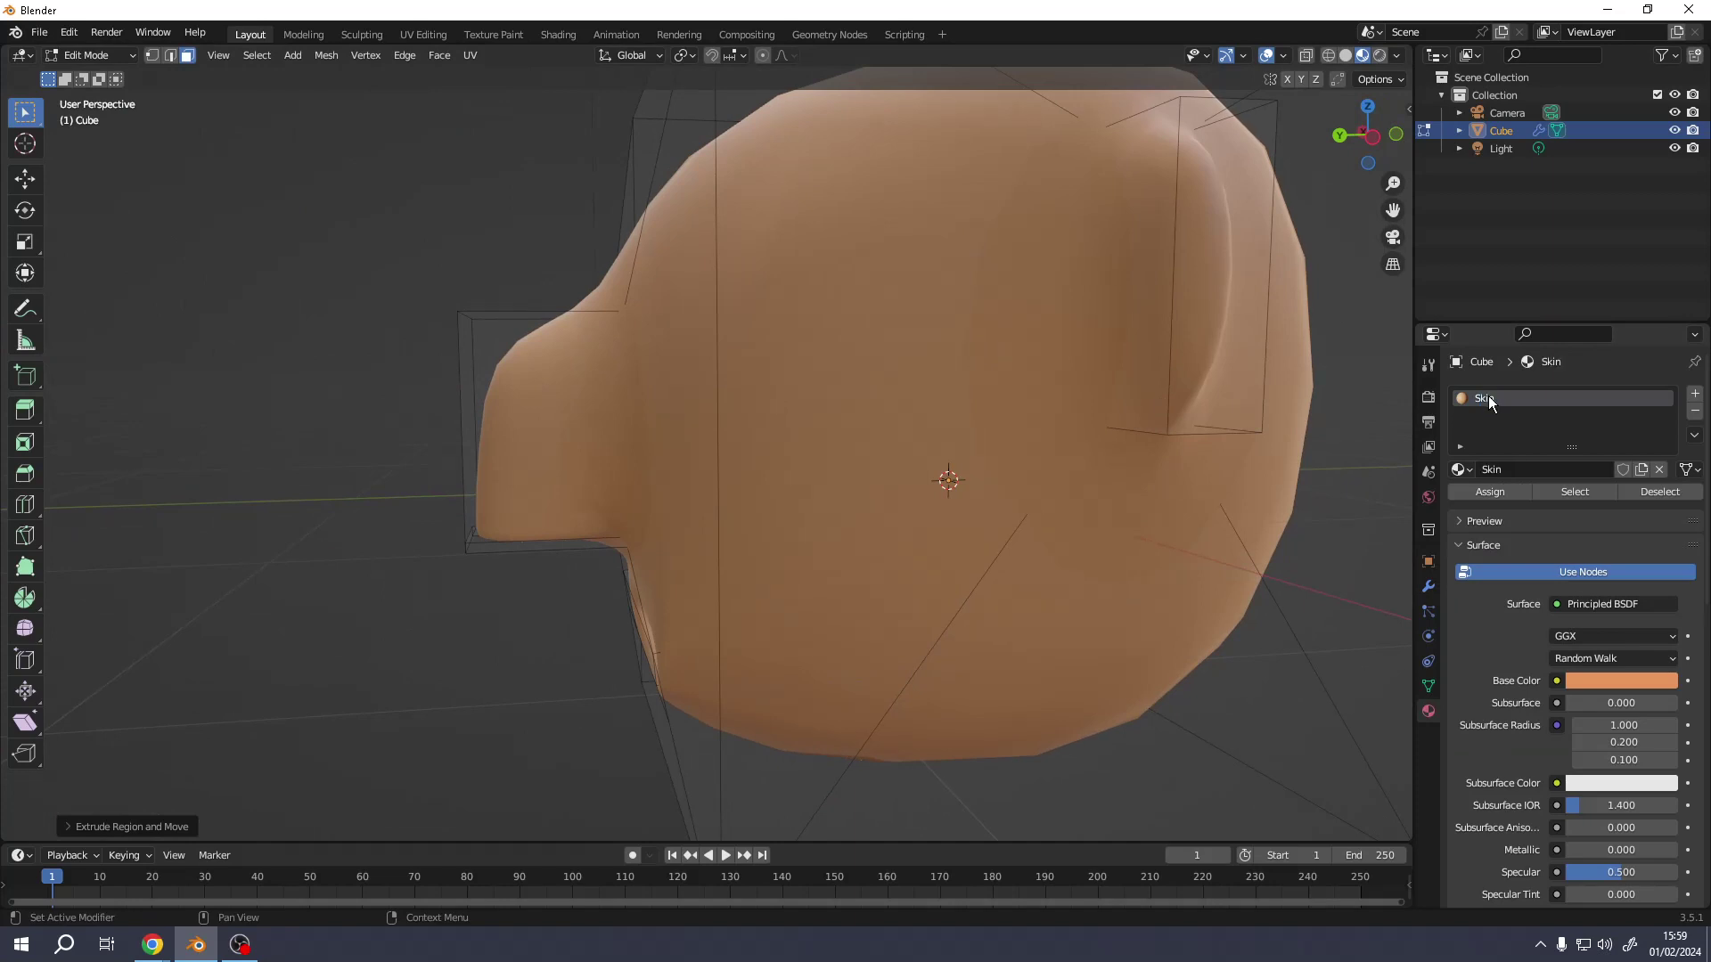
click(1695, 399)
click(1519, 508)
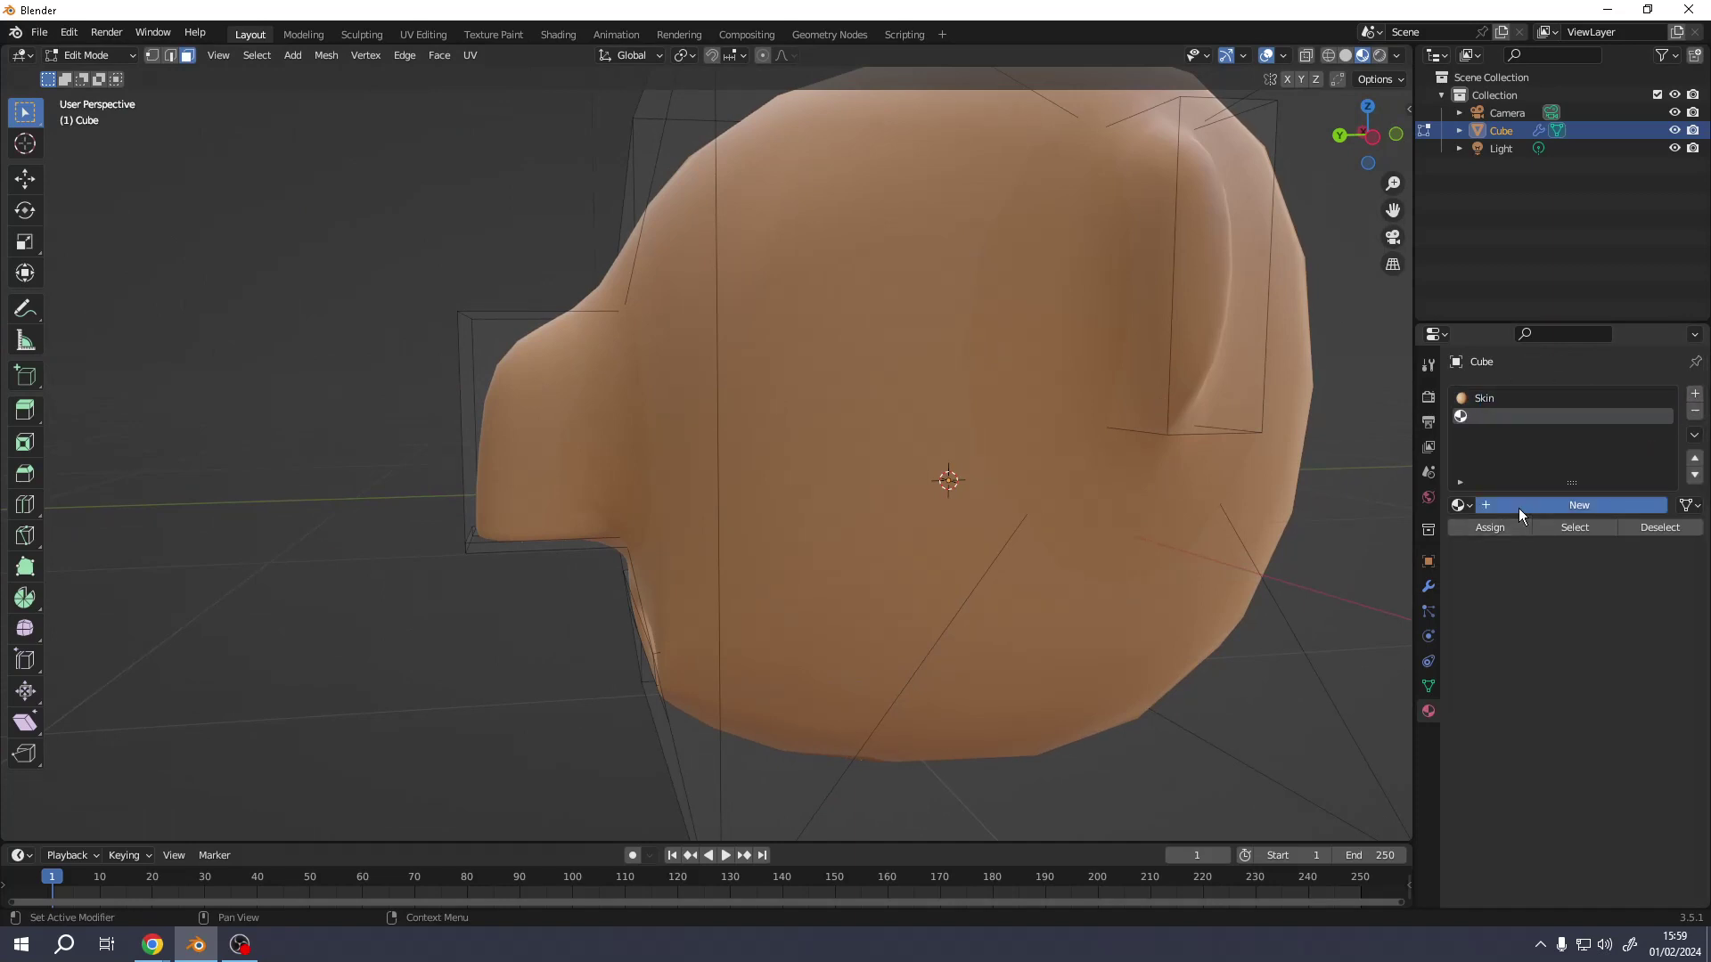
click(1601, 713)
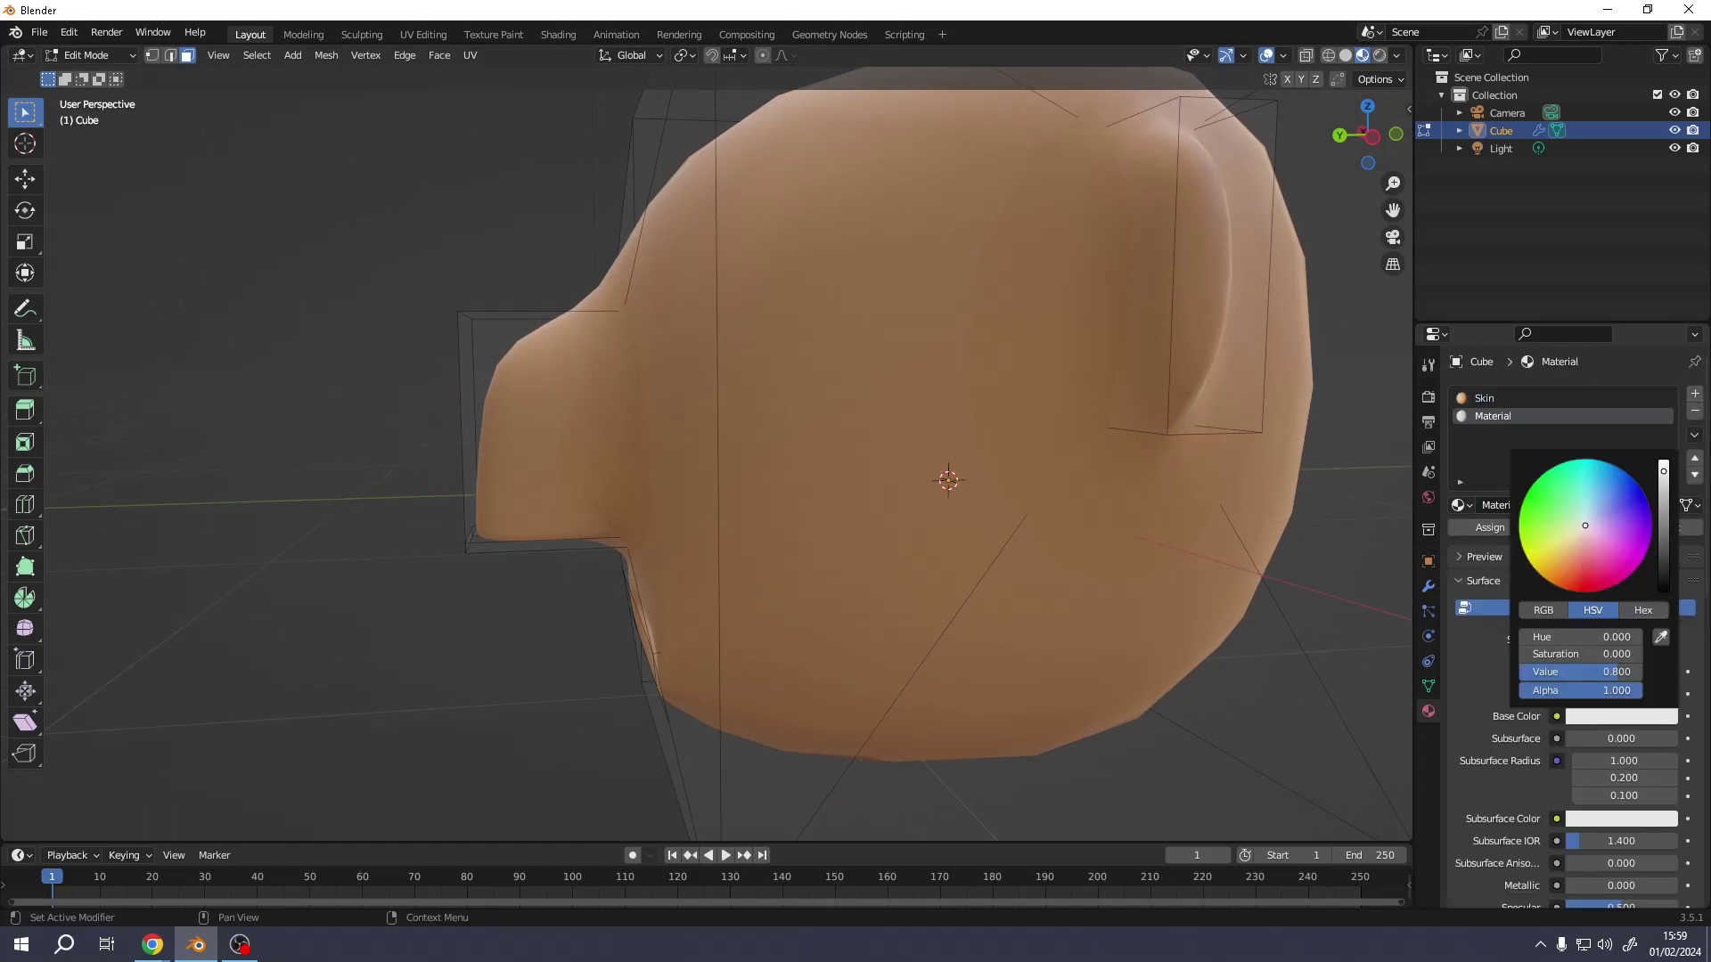
drag(1568, 654, 1640, 654)
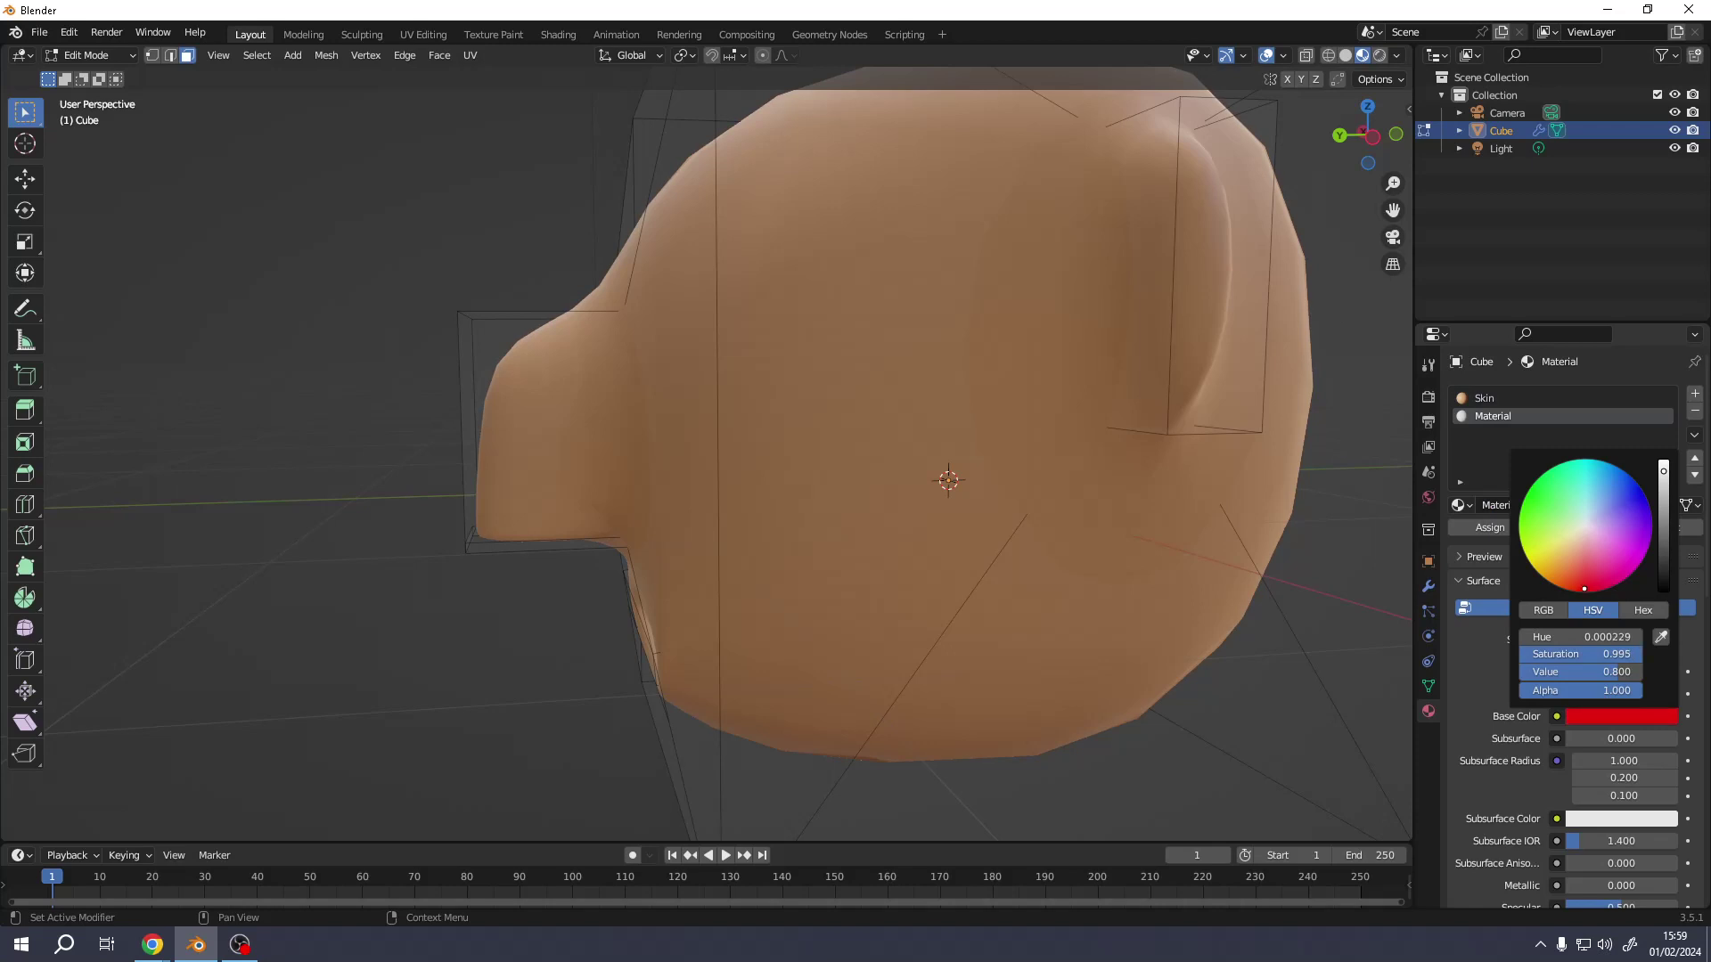
click(1490, 527)
middle_drag(801, 484, 713, 680)
scroll(766, 299, down, 3)
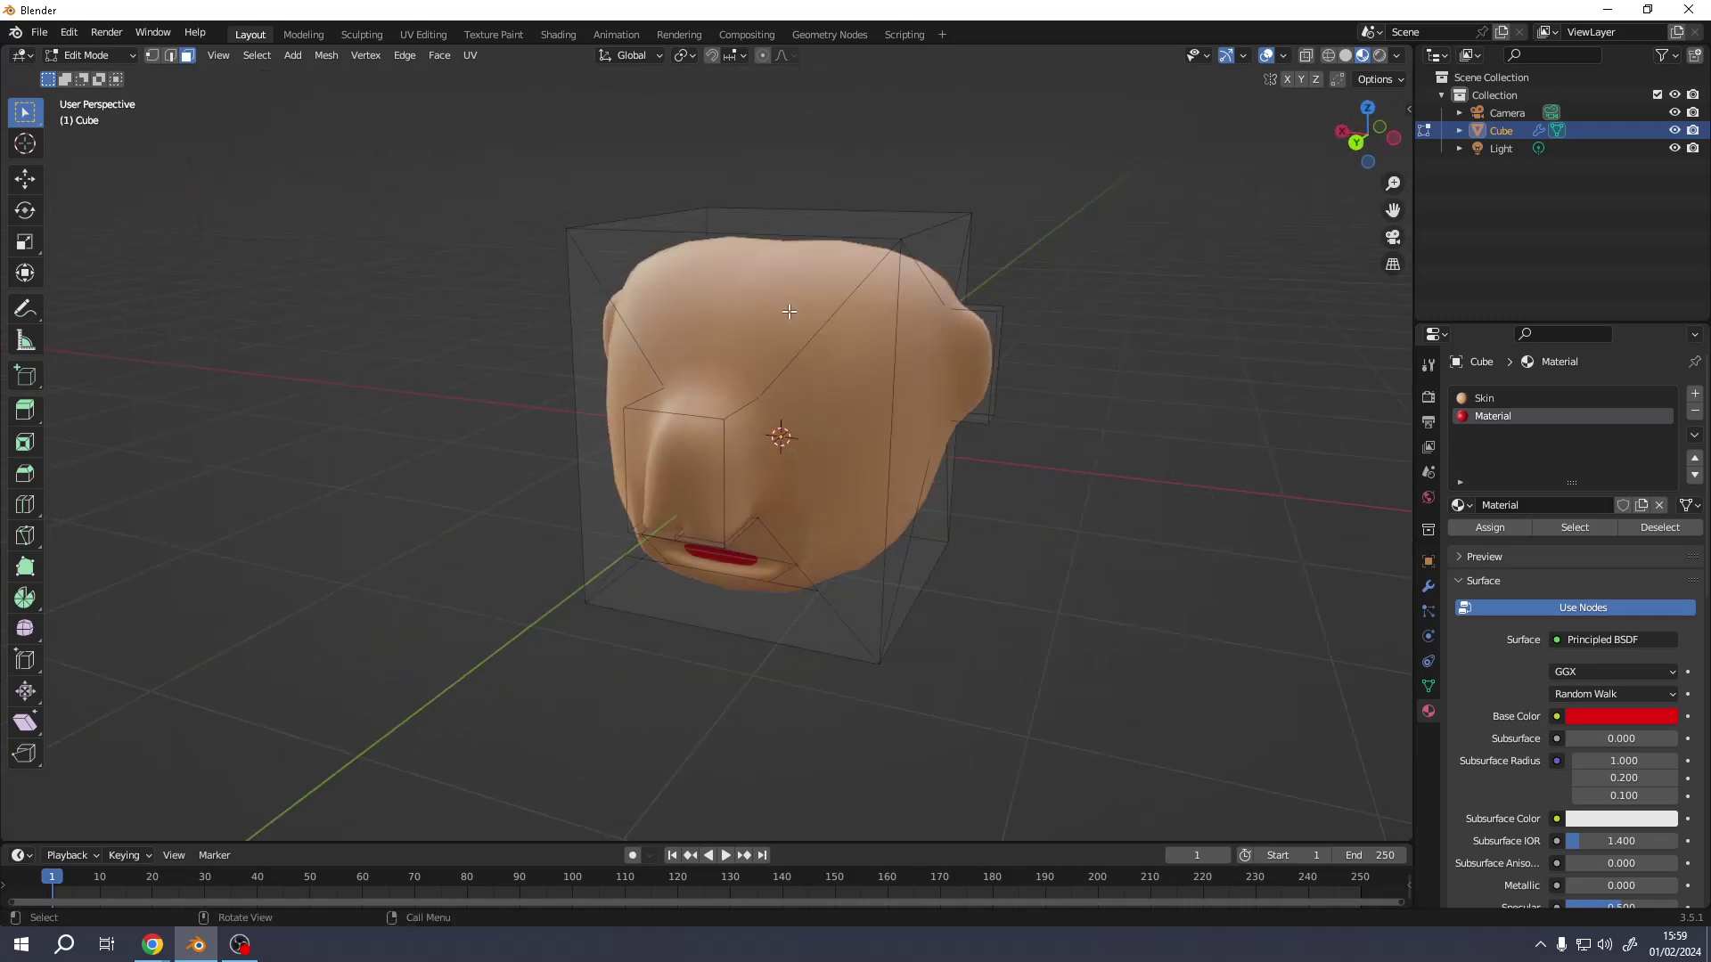
Add a cube to the head mesh and move it up along Z
click(810, 304)
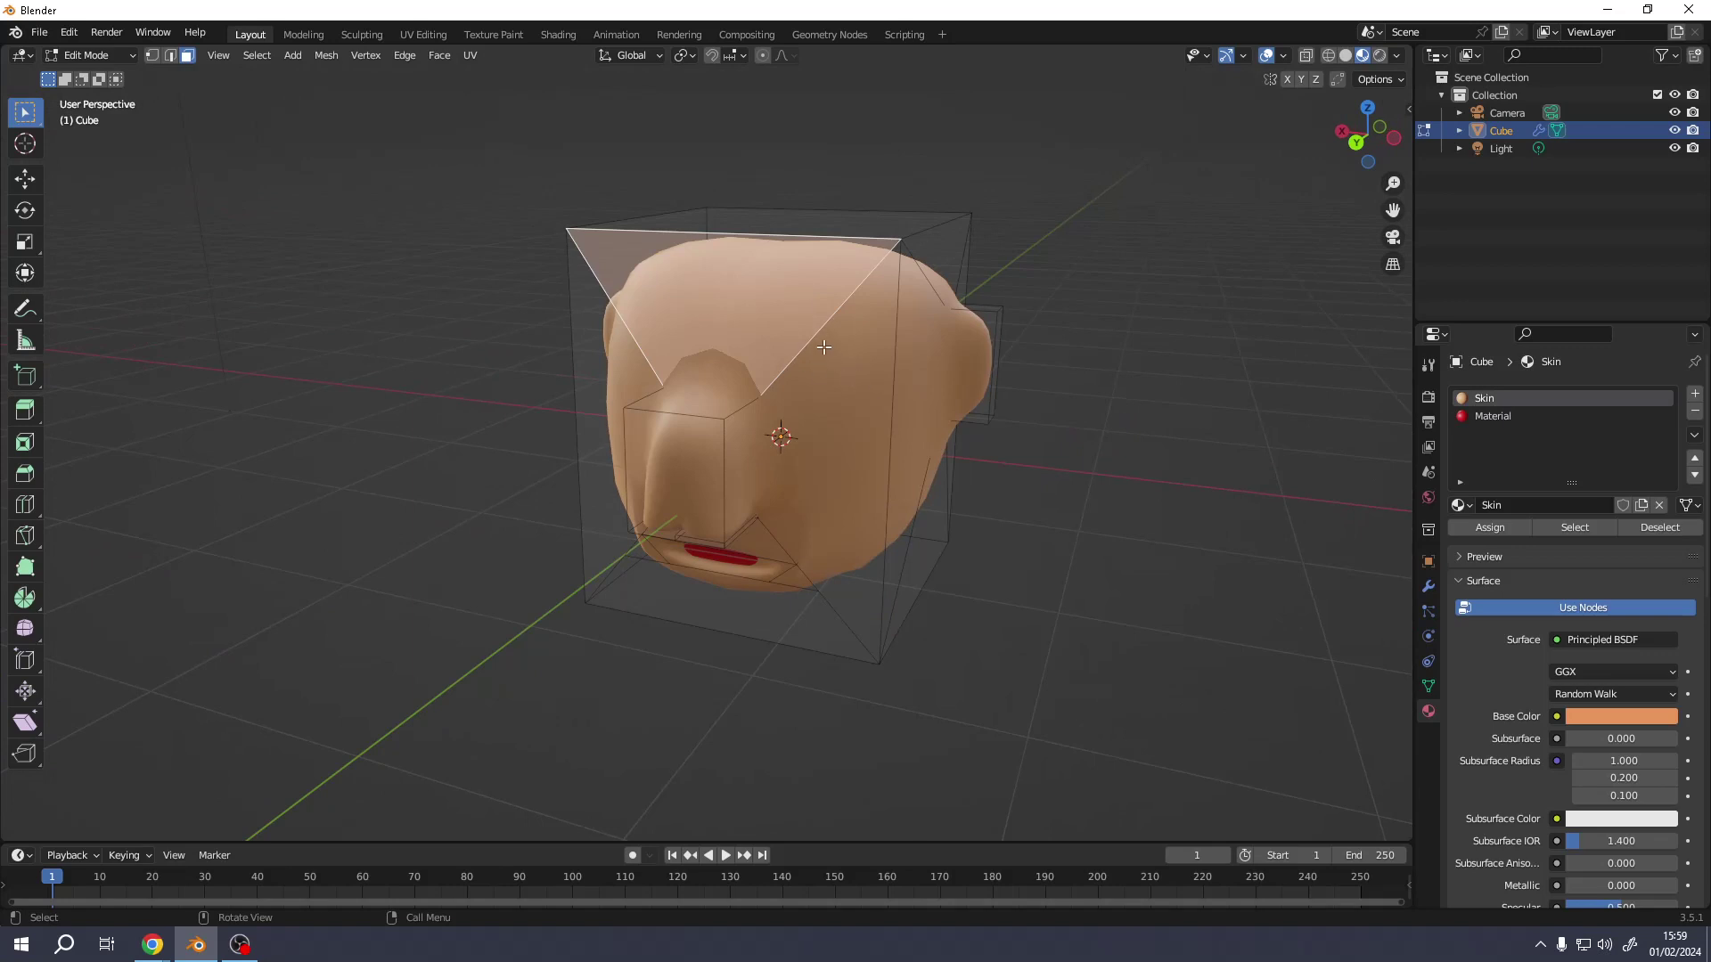
key(shift+a)
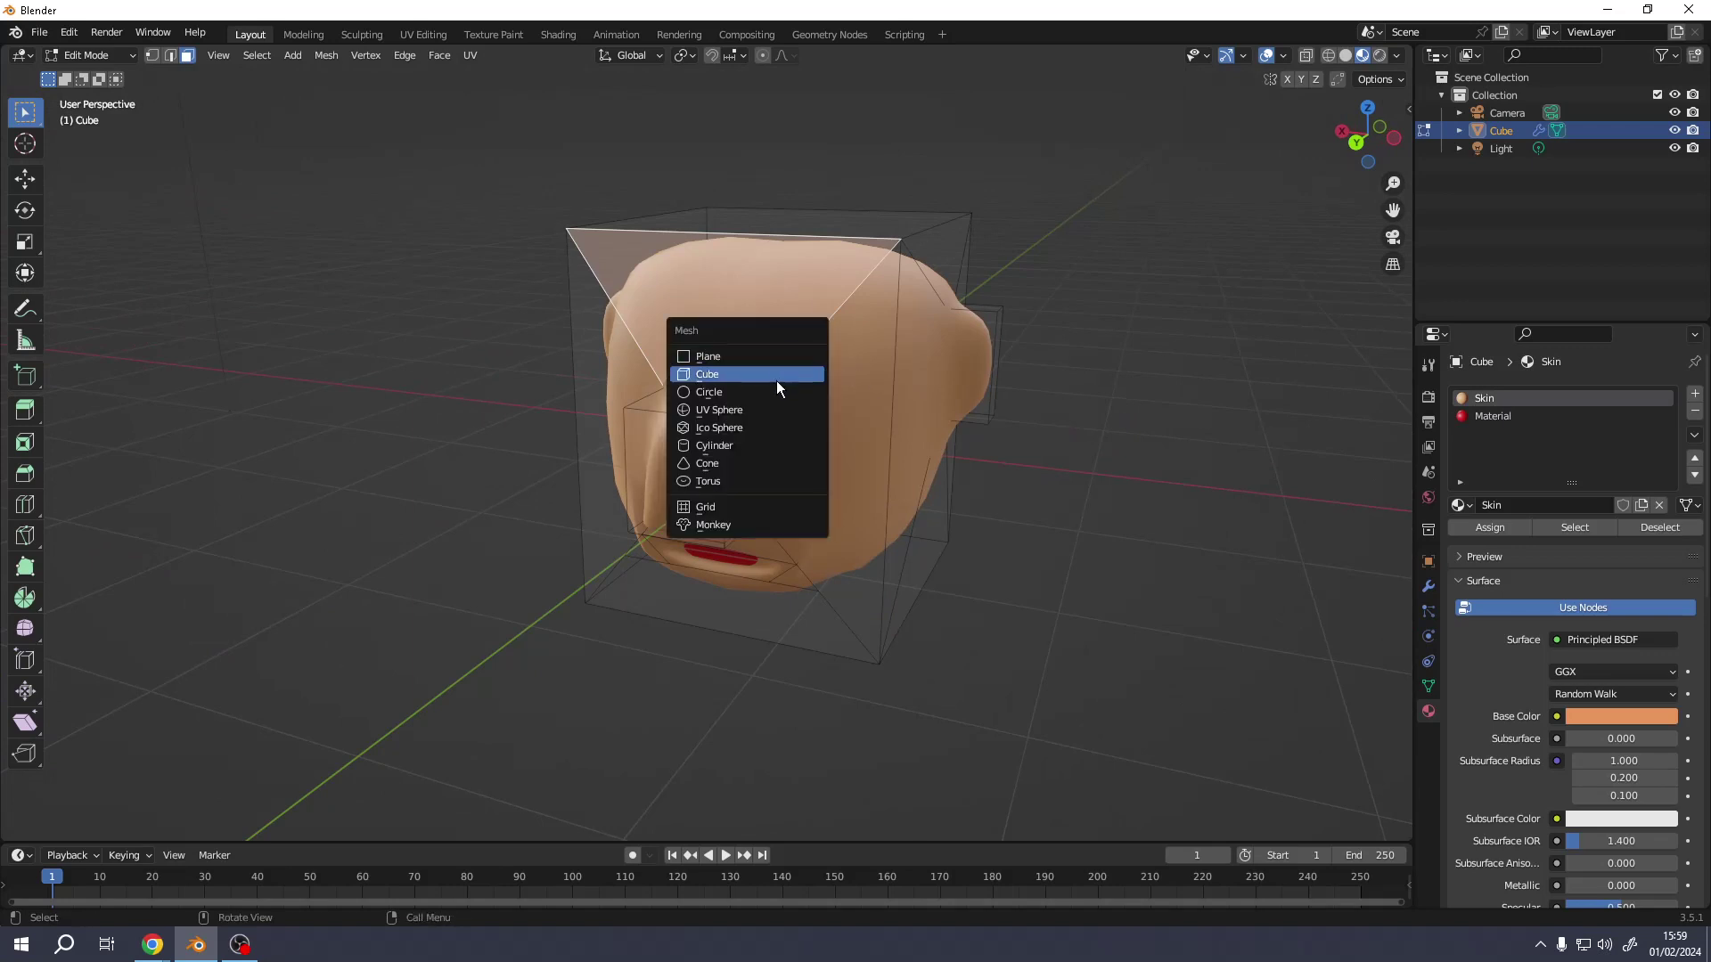
click(769, 377)
key(g)
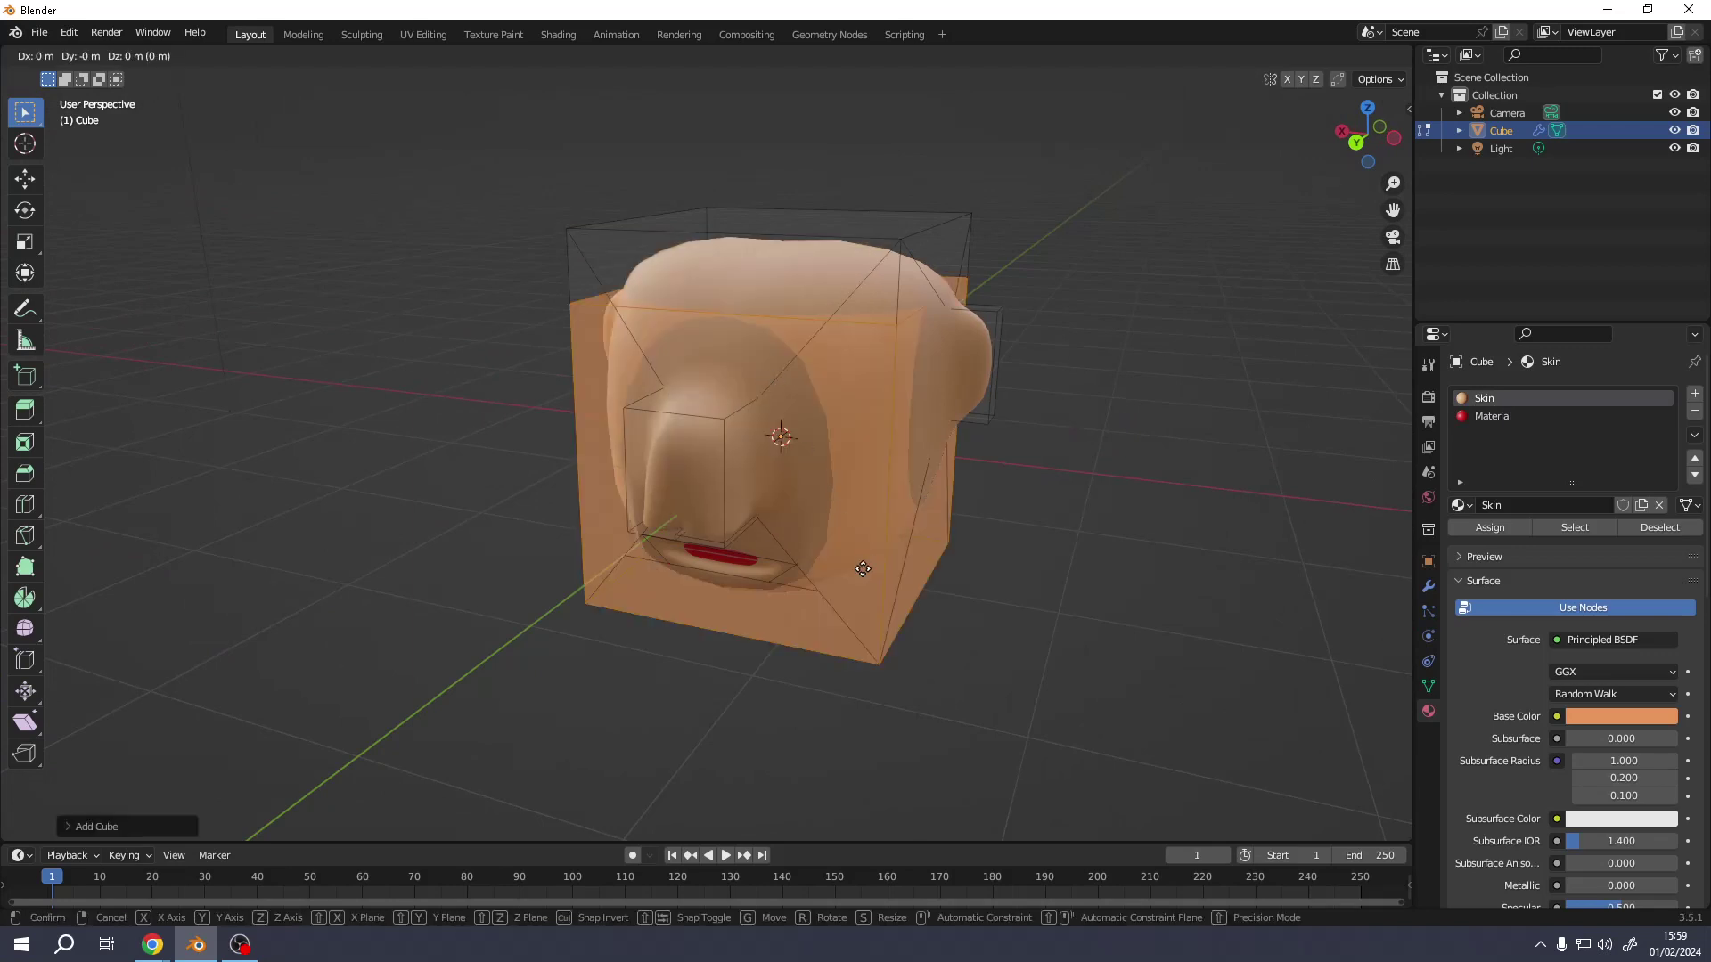
key(z)
click(839, 383)
Move the new cube sideways along X and forward along Y, and scale it down to form an eyeball
mouse_move(839, 383)
middle_down()
mouse_move(819, 506)
mouse_move(1012, 302)
mouse_move(807, 374)
mouse_move(862, 383)
mouse_move(858, 358)
middle_up()
key(g)
key(x)
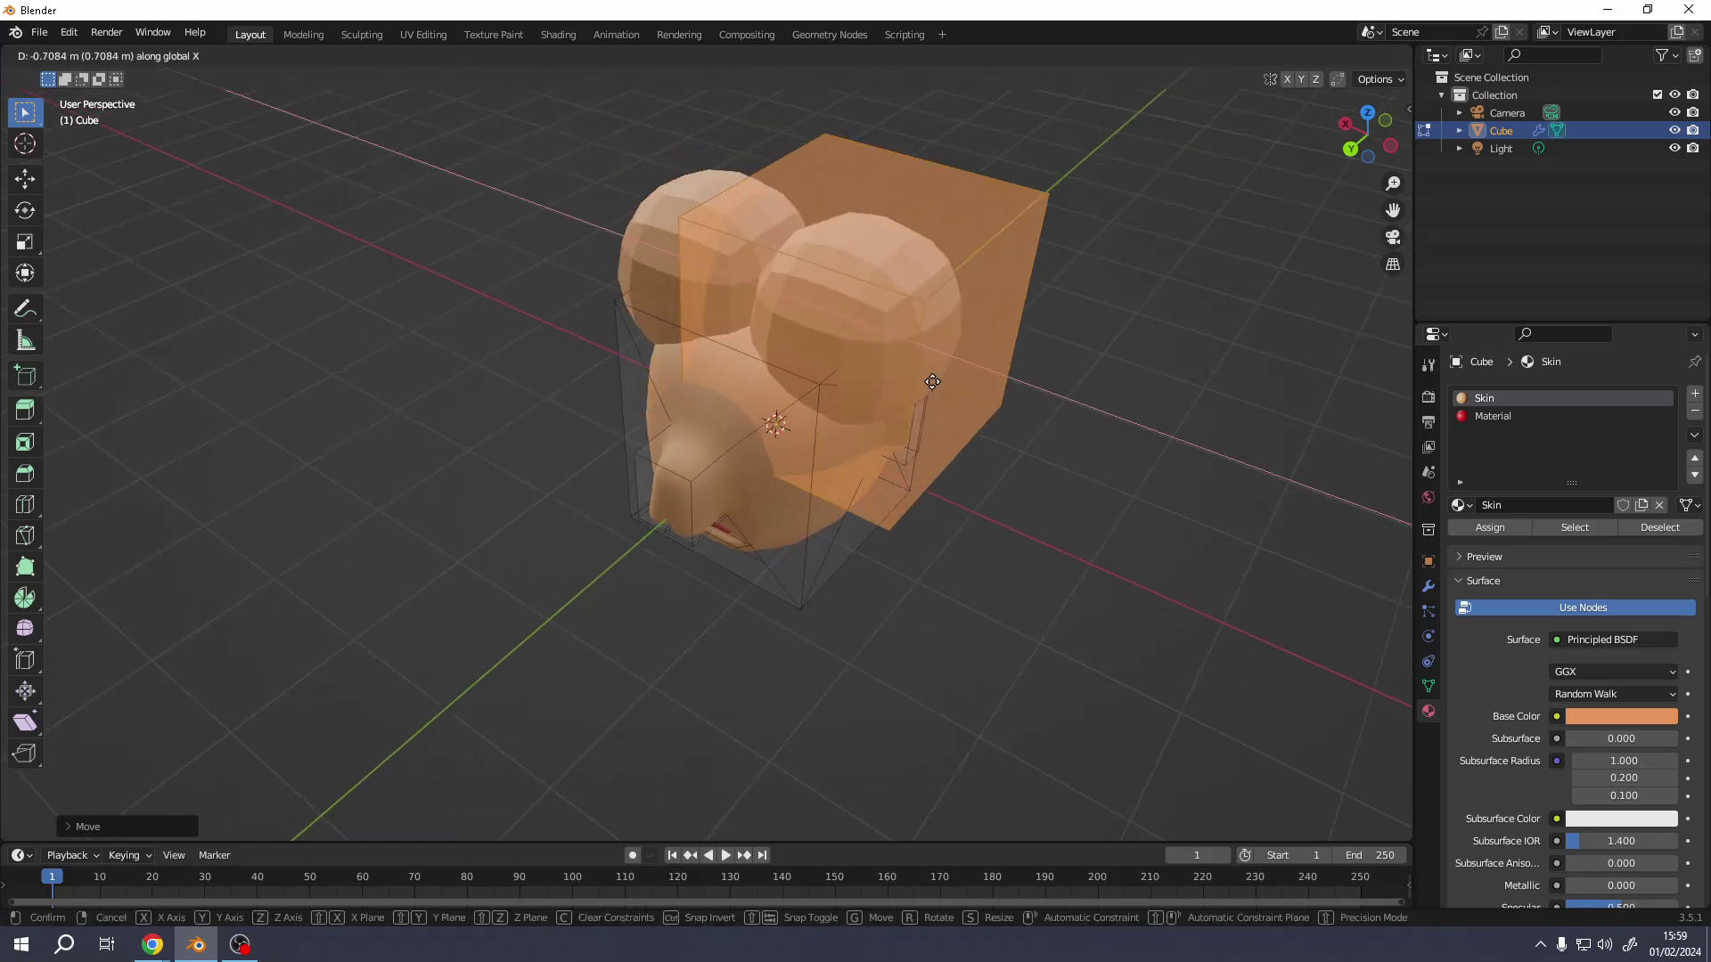
key(y)
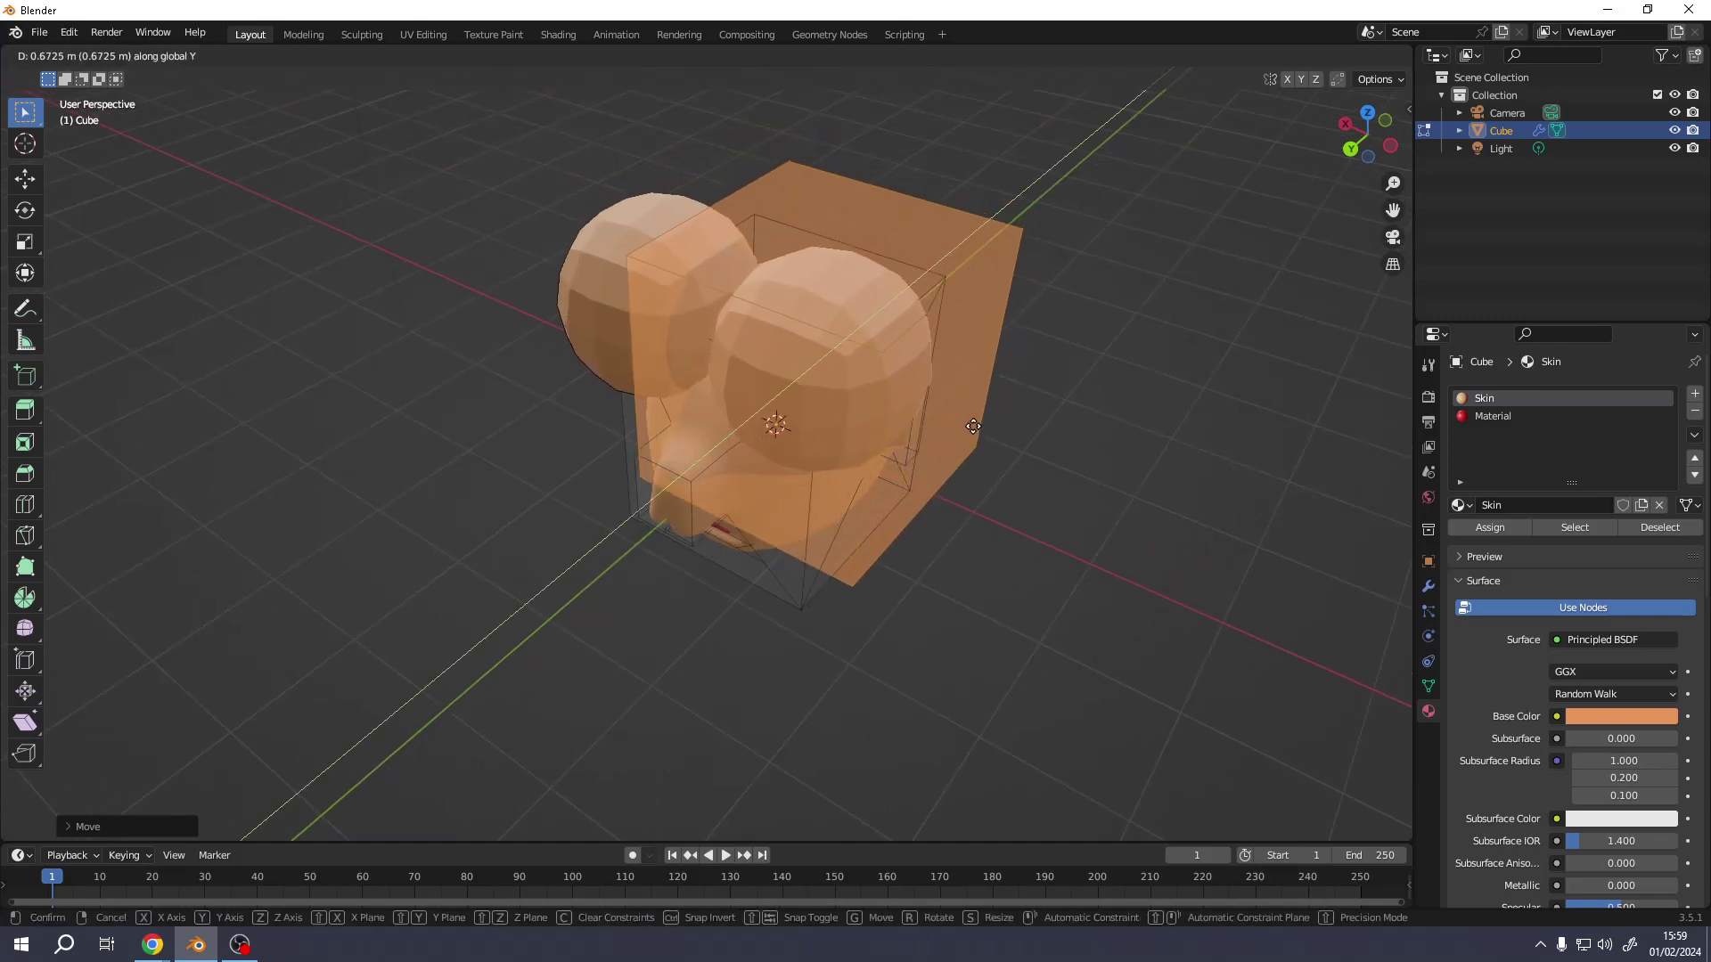
click(966, 446)
key(s)
click(886, 406)
middle_drag(886, 405, 857, 360)
Assign a new empty material slot to the eye cube and lower it along Z to eye level on the face
click(1695, 396)
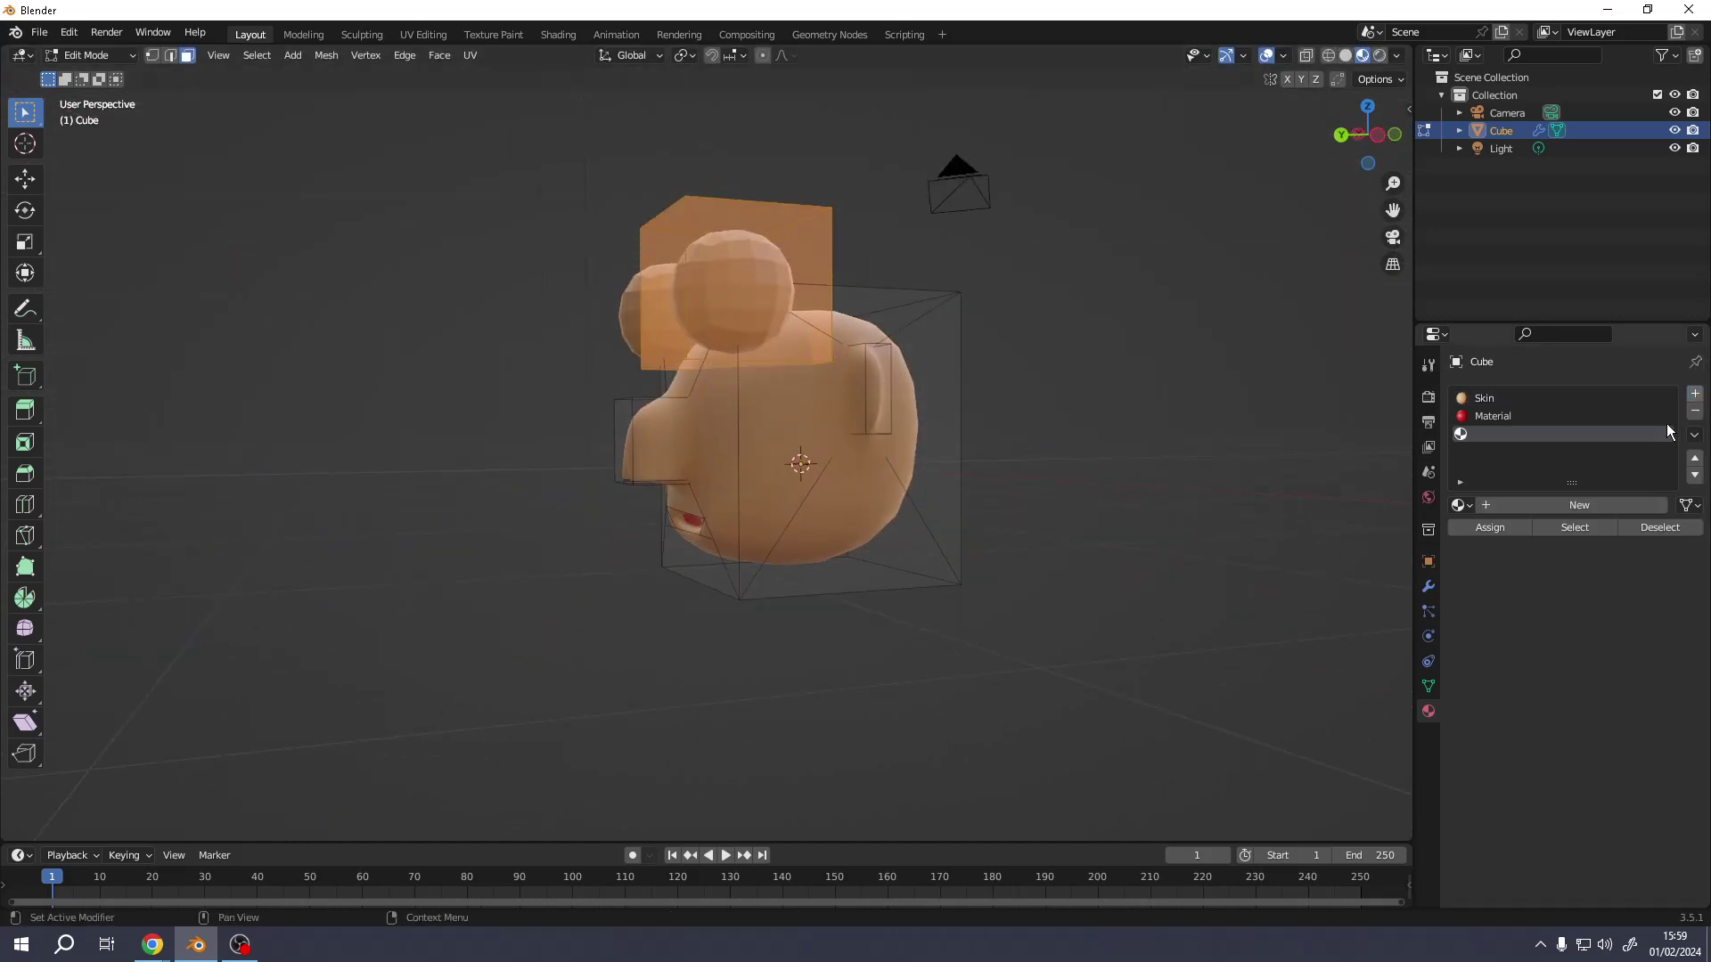
click(1506, 531)
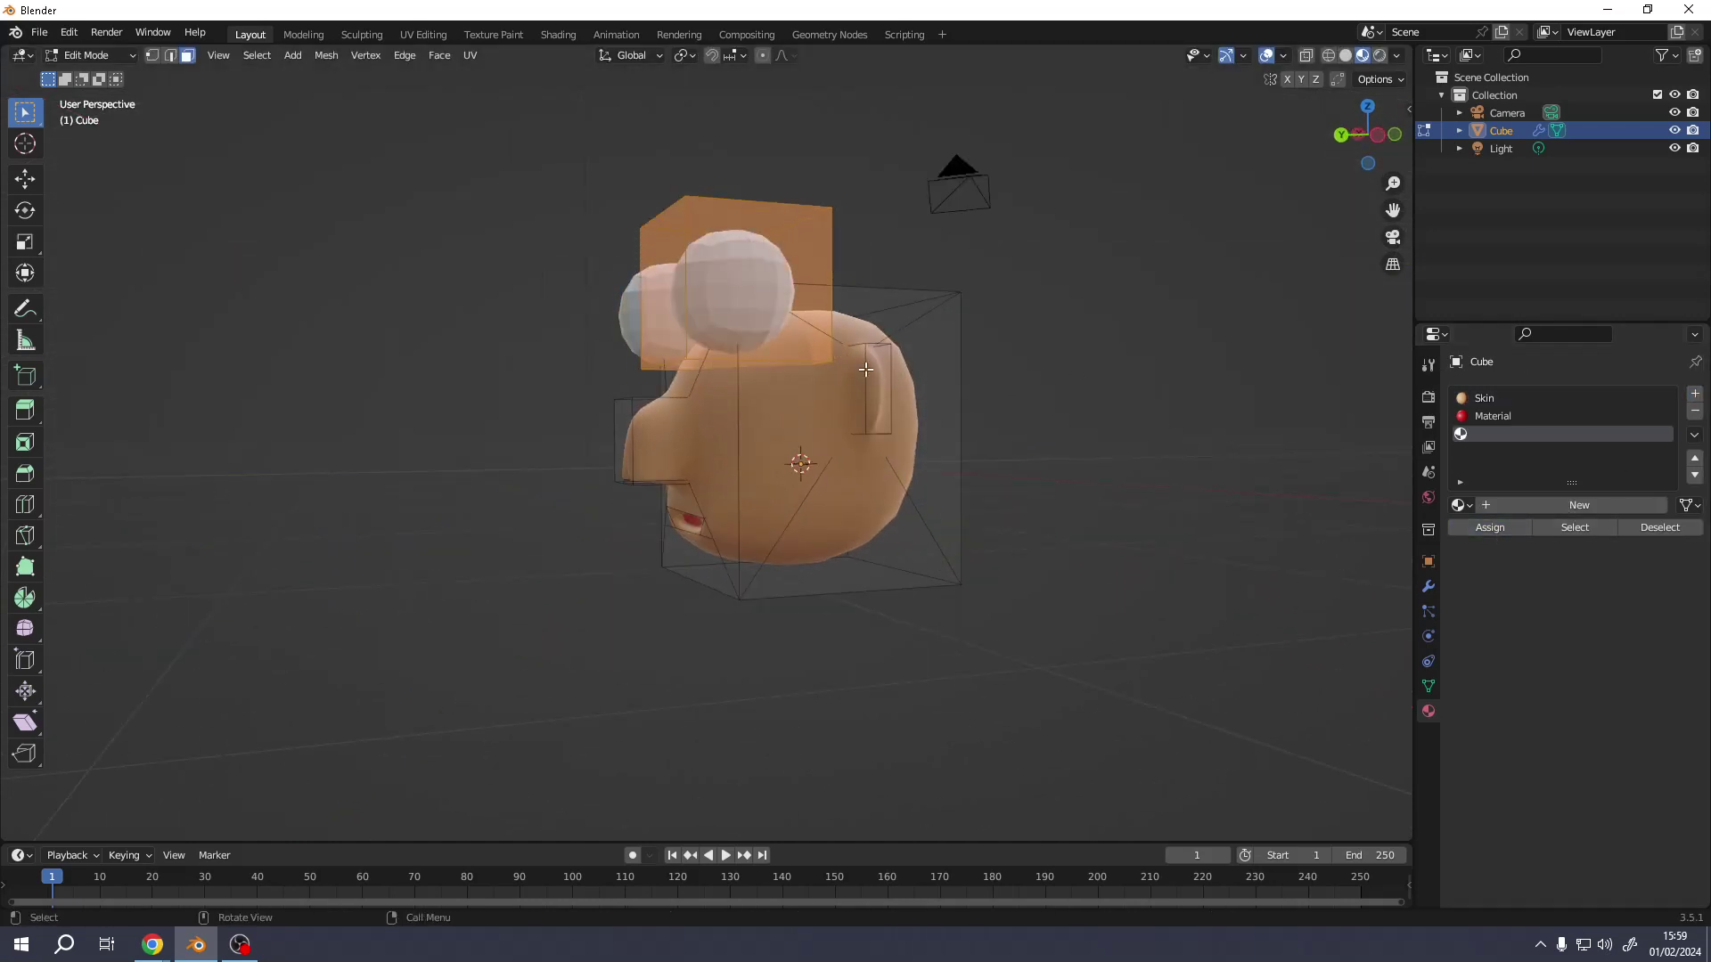
key(g)
key(z)
click(869, 418)
middle_drag(869, 419, 993, 497)
Apply smooth shading to the whole head in Object Mode and return to Edit Mode
key(Tab)
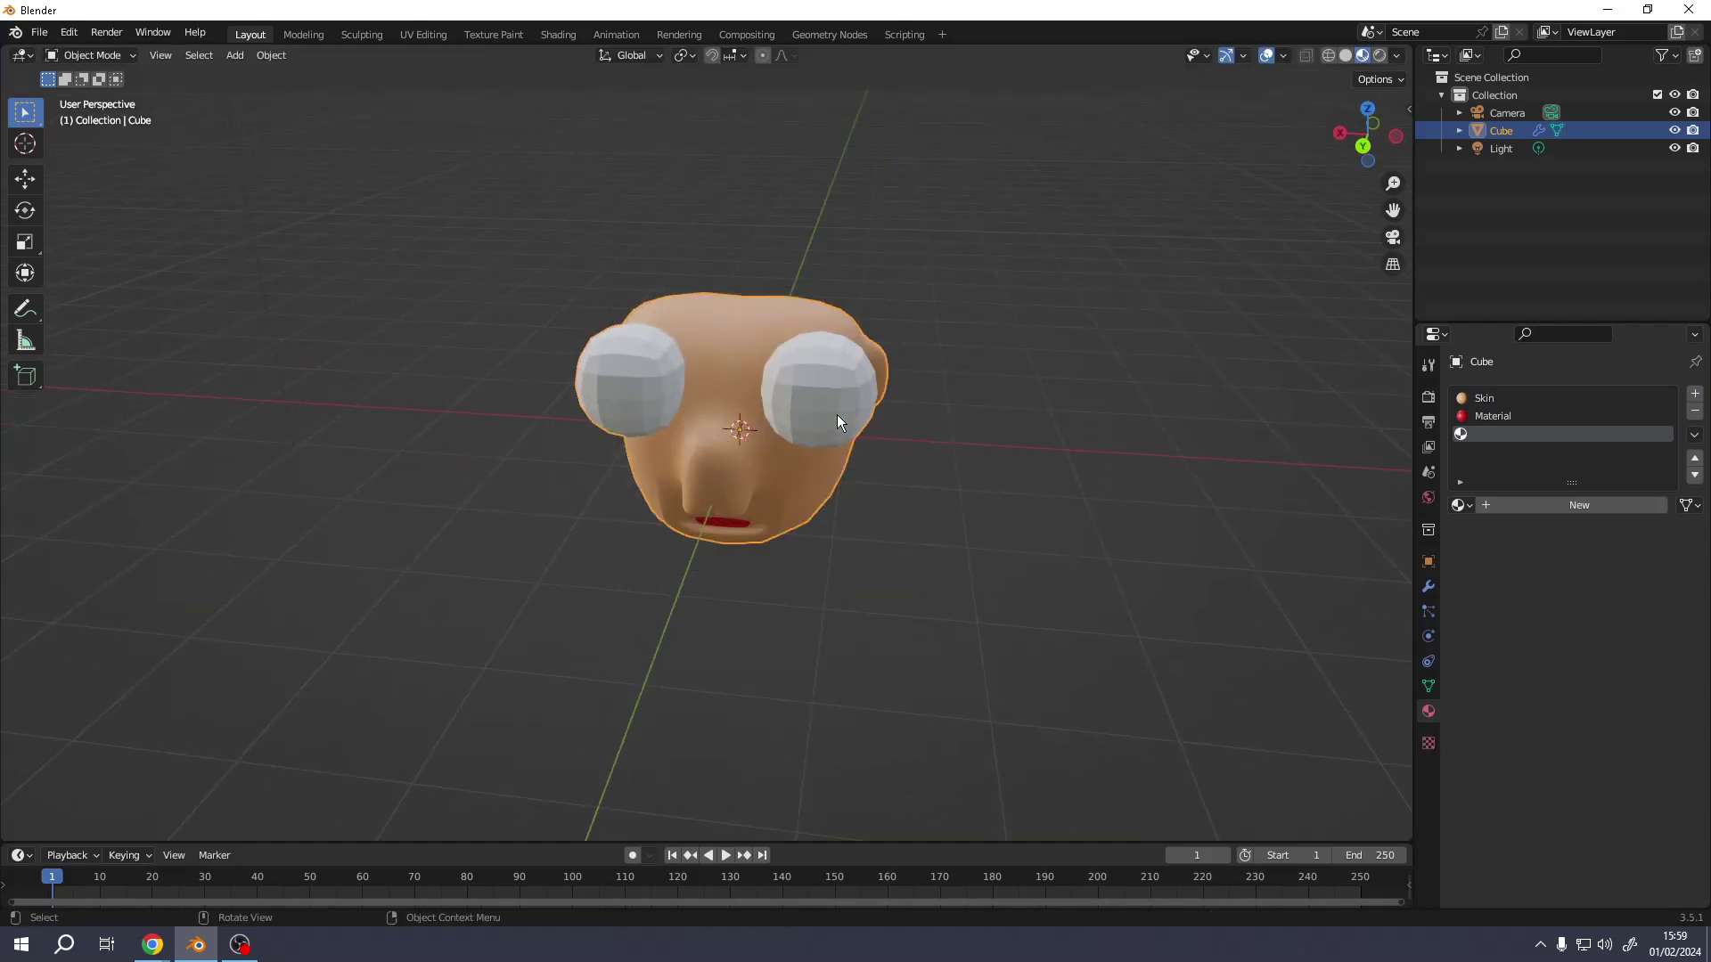
right_click(823, 393)
click(823, 394)
key(Tab)
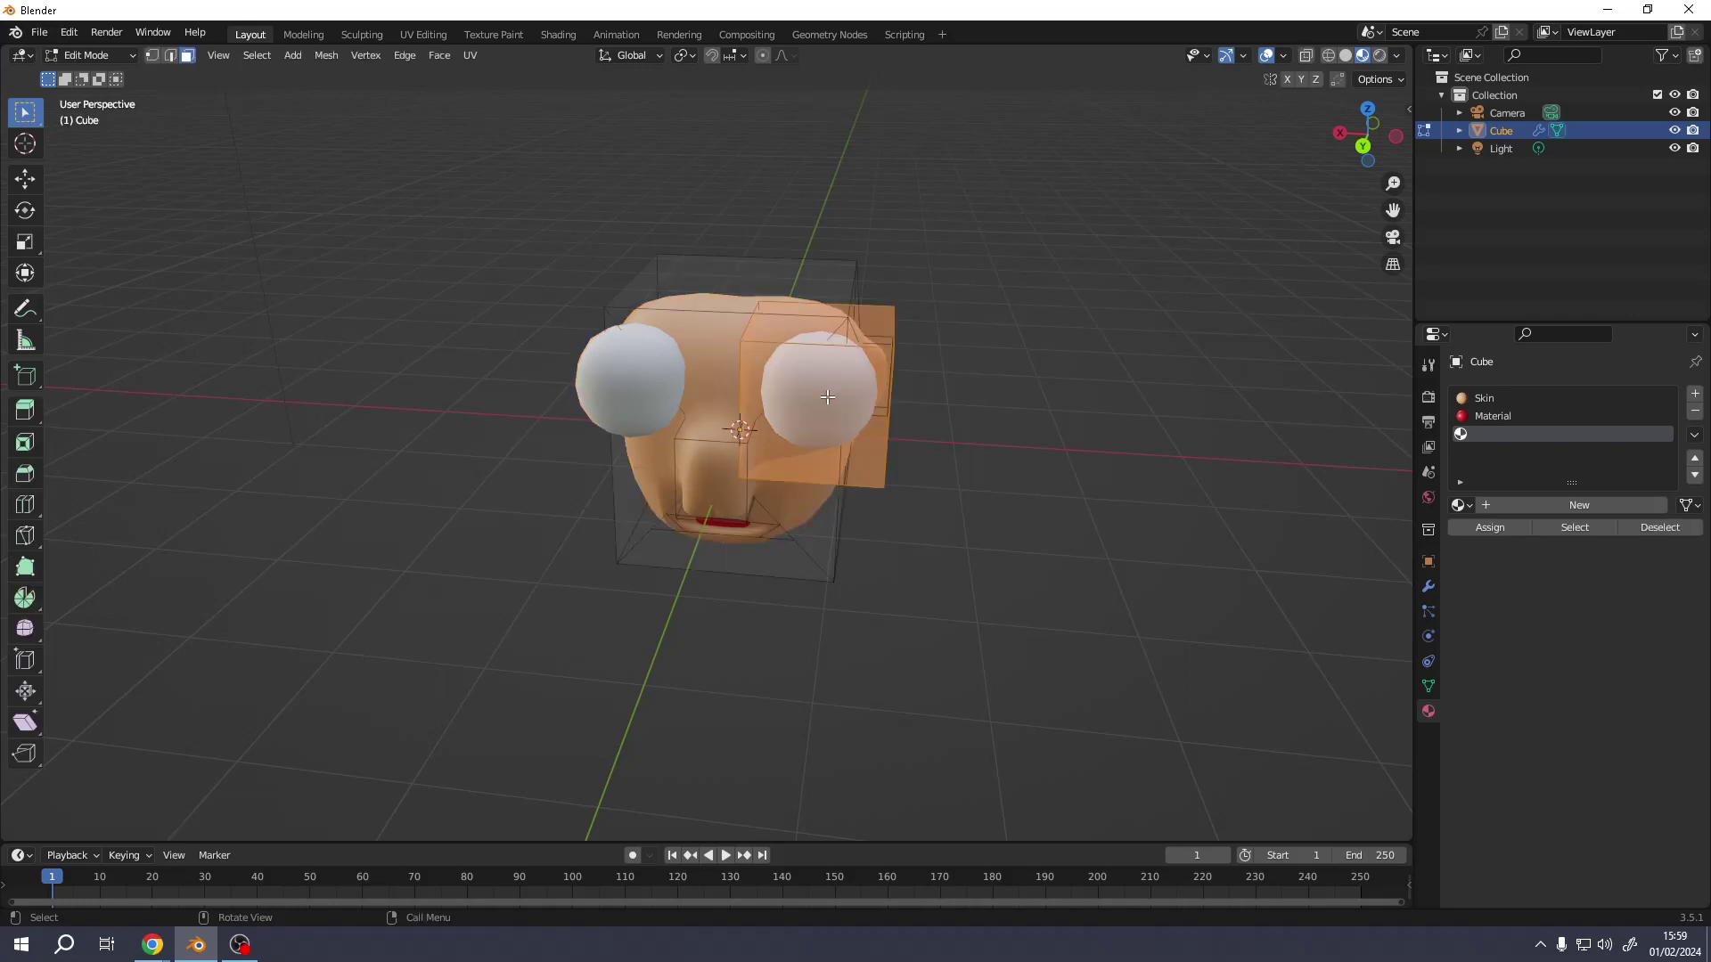
Move the eye cube along X toward the middle of the face and scale it down
middle_drag(828, 396, 852, 384)
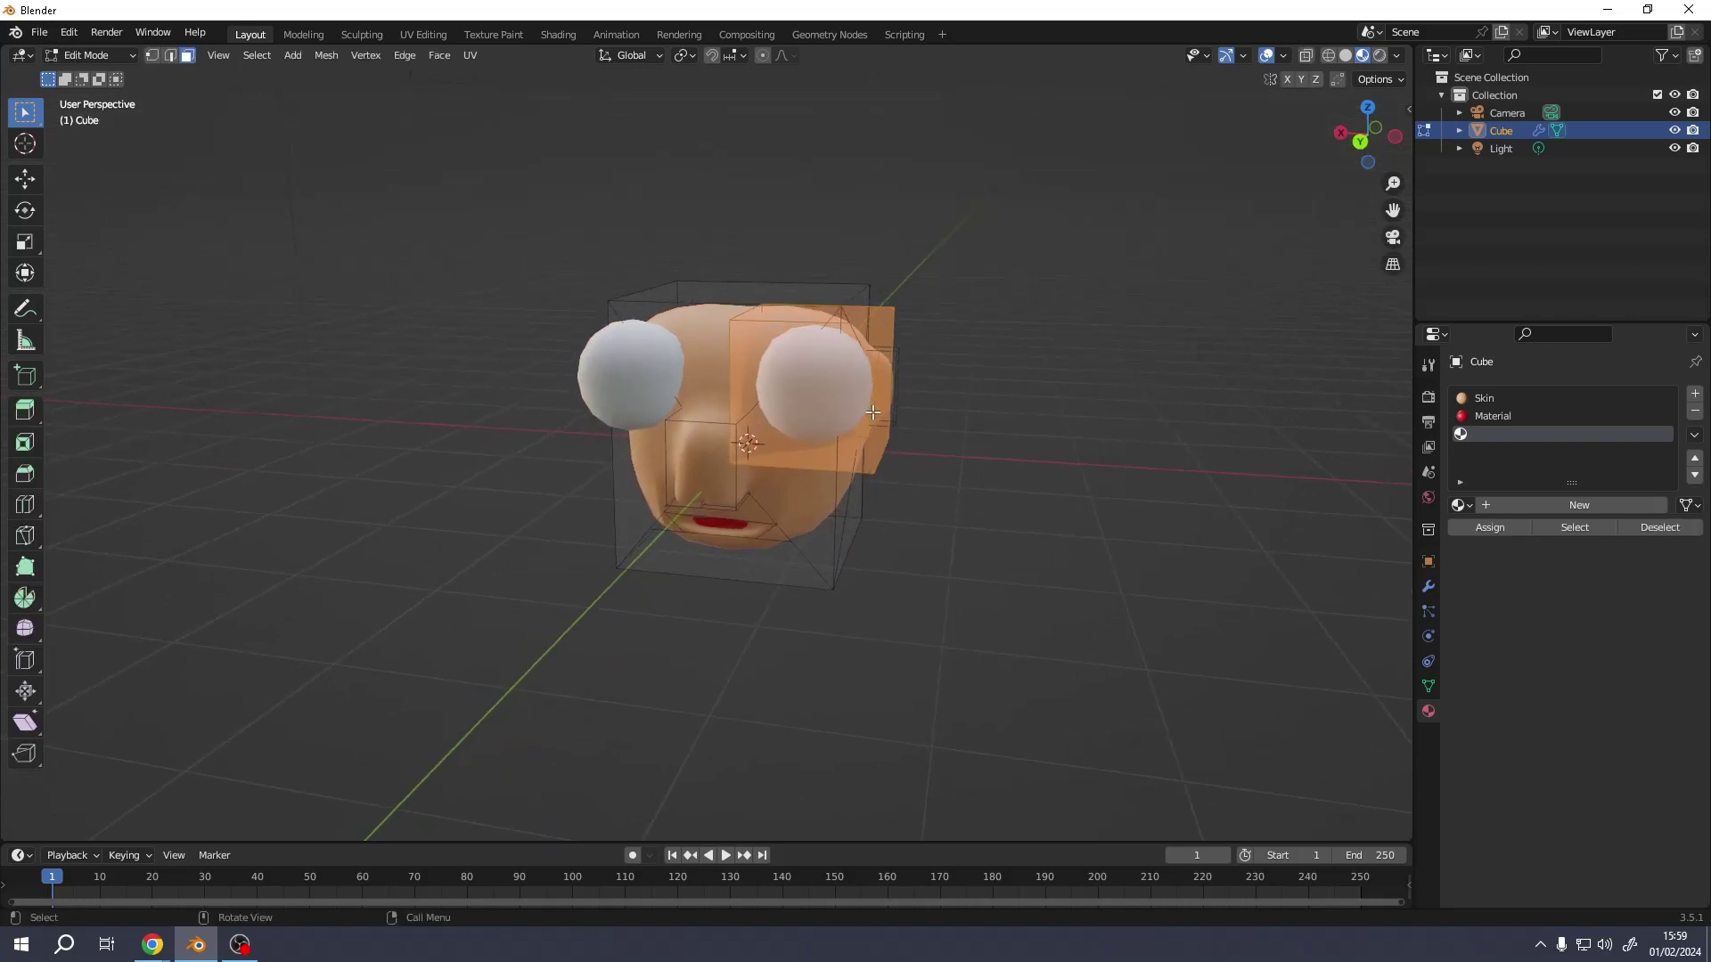
key(g)
key(x)
click(852, 397)
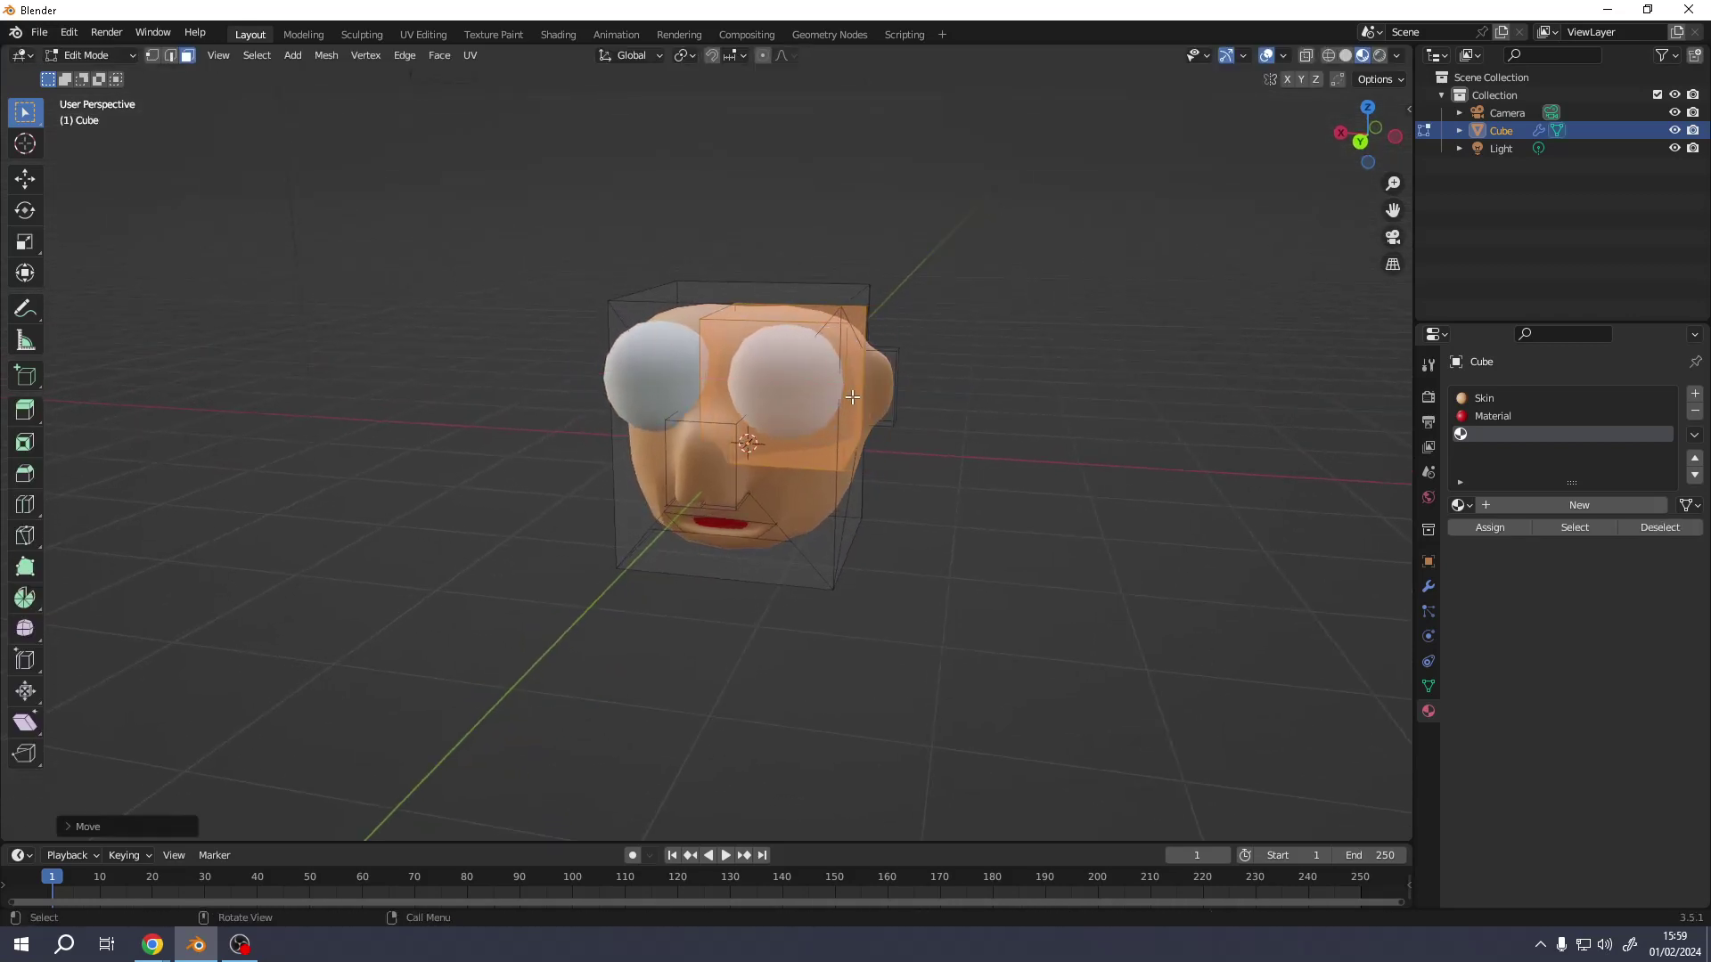
middle_drag(853, 396, 714, 393)
key(s)
click(904, 416)
Extrude the front face of the eye cube slightly forward
click(713, 390)
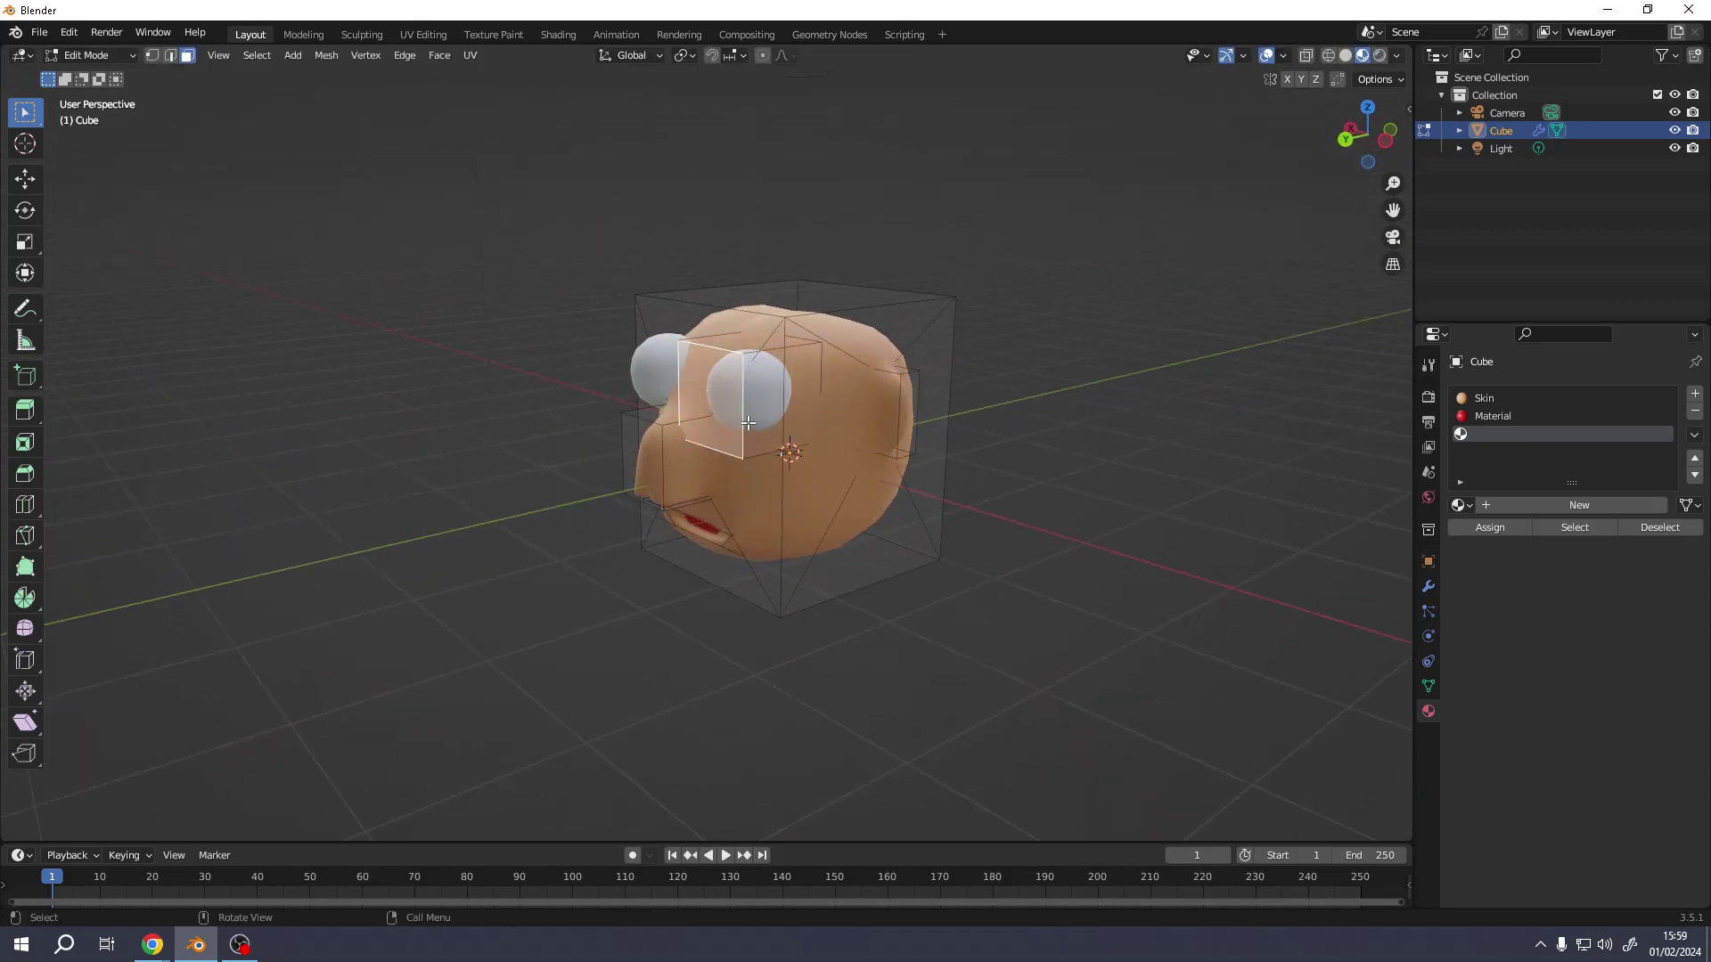
scroll(744, 424, up, 3)
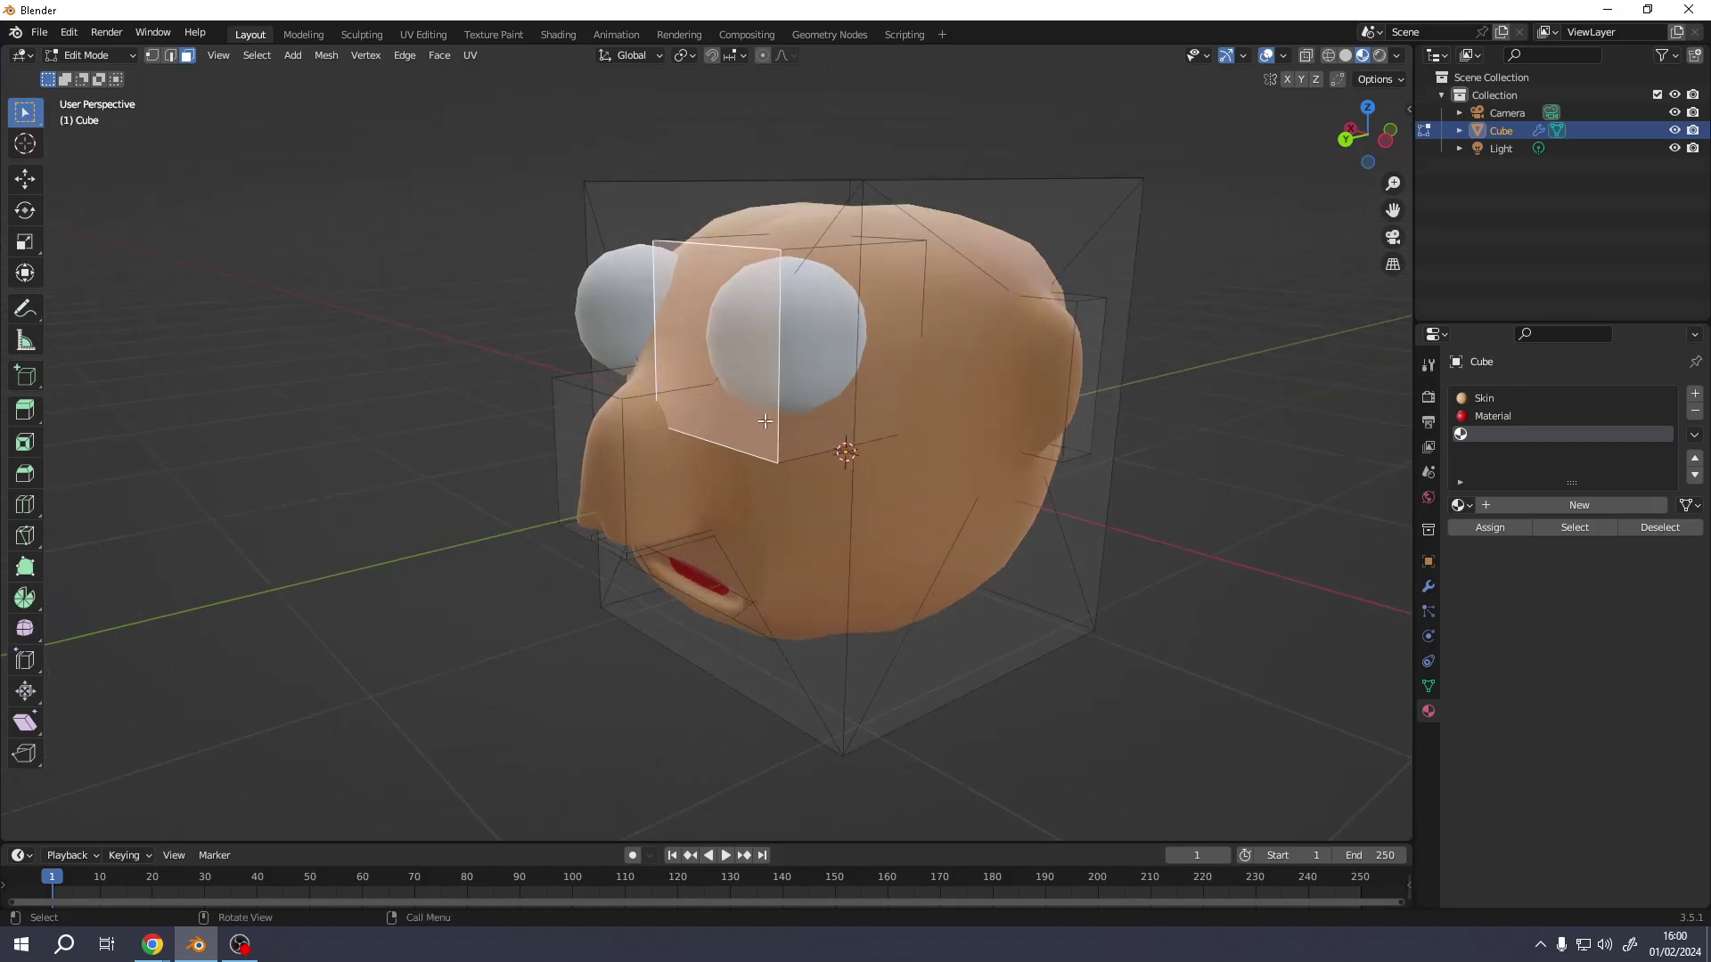
key(e)
click(758, 432)
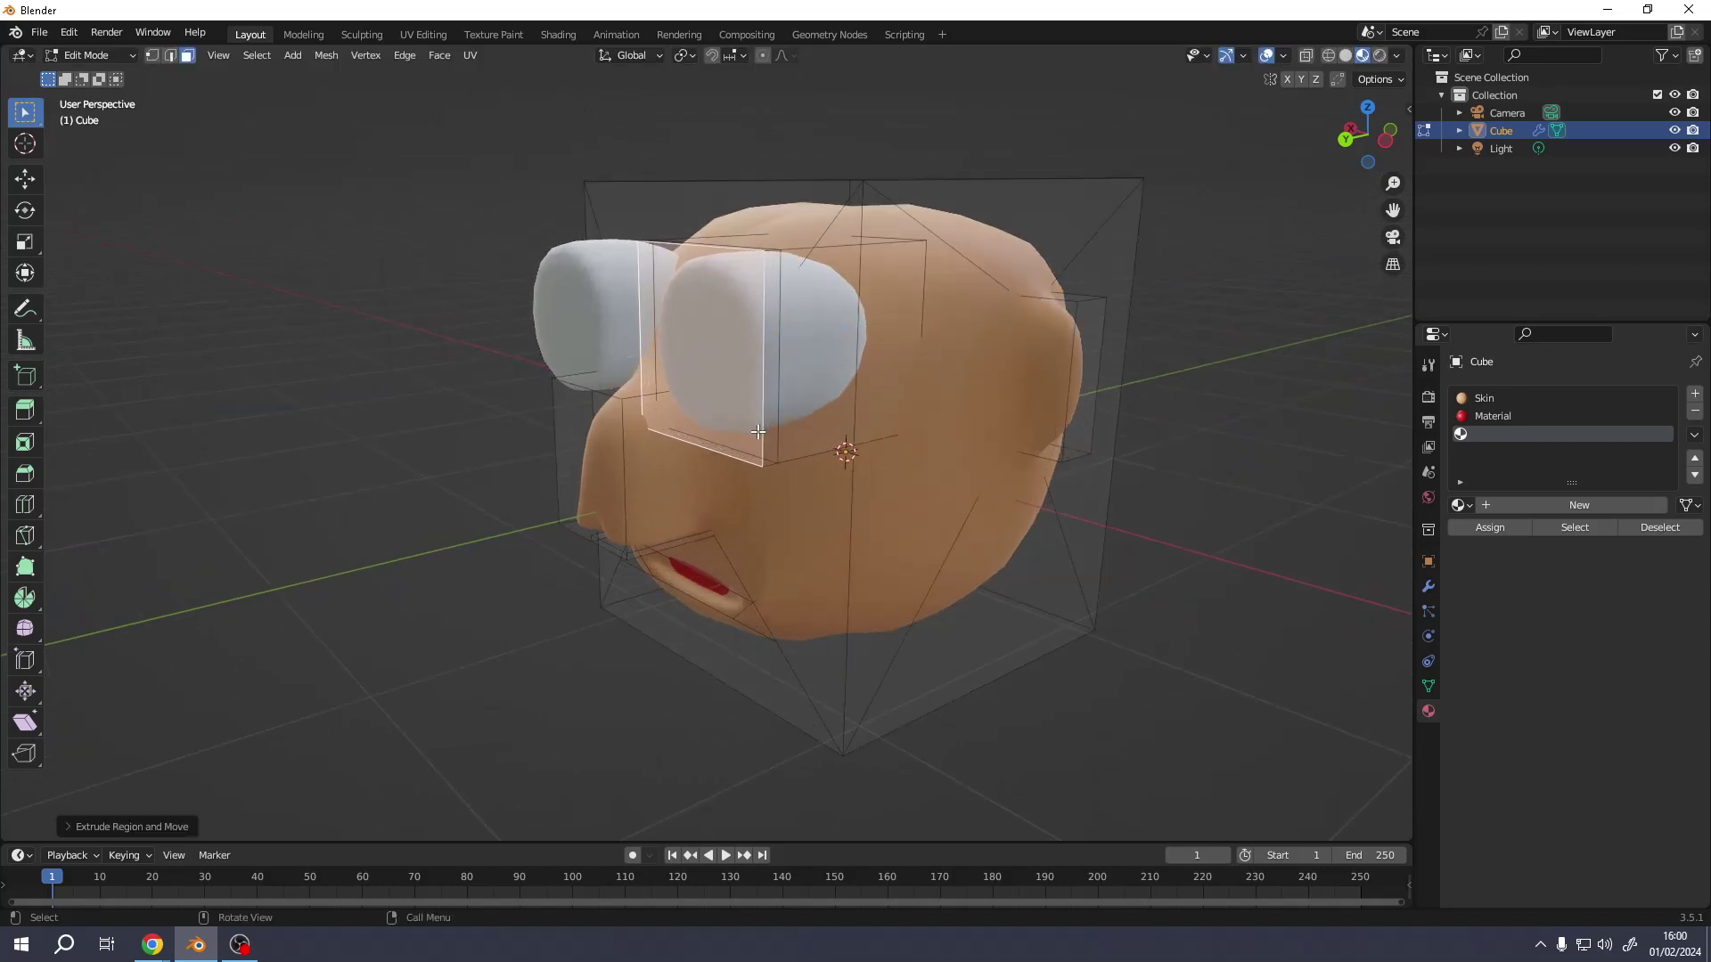
Scale down the front face of the eye cube and extrude it forward to form a small pupil
key(s)
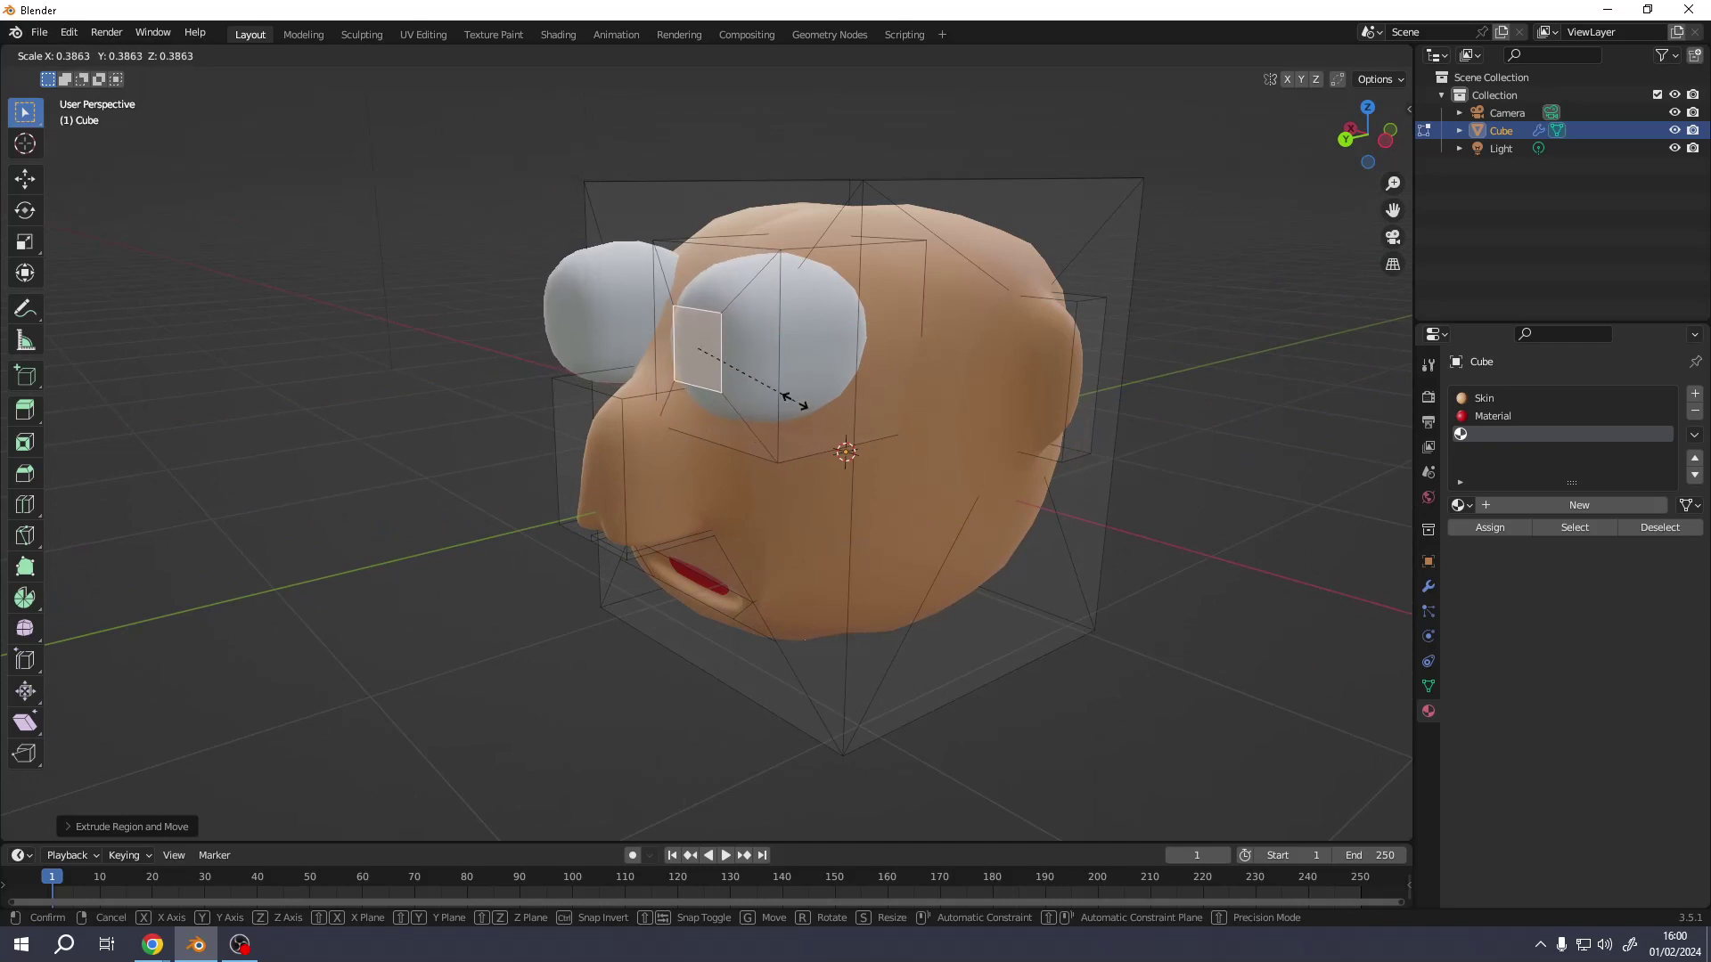
click(763, 345)
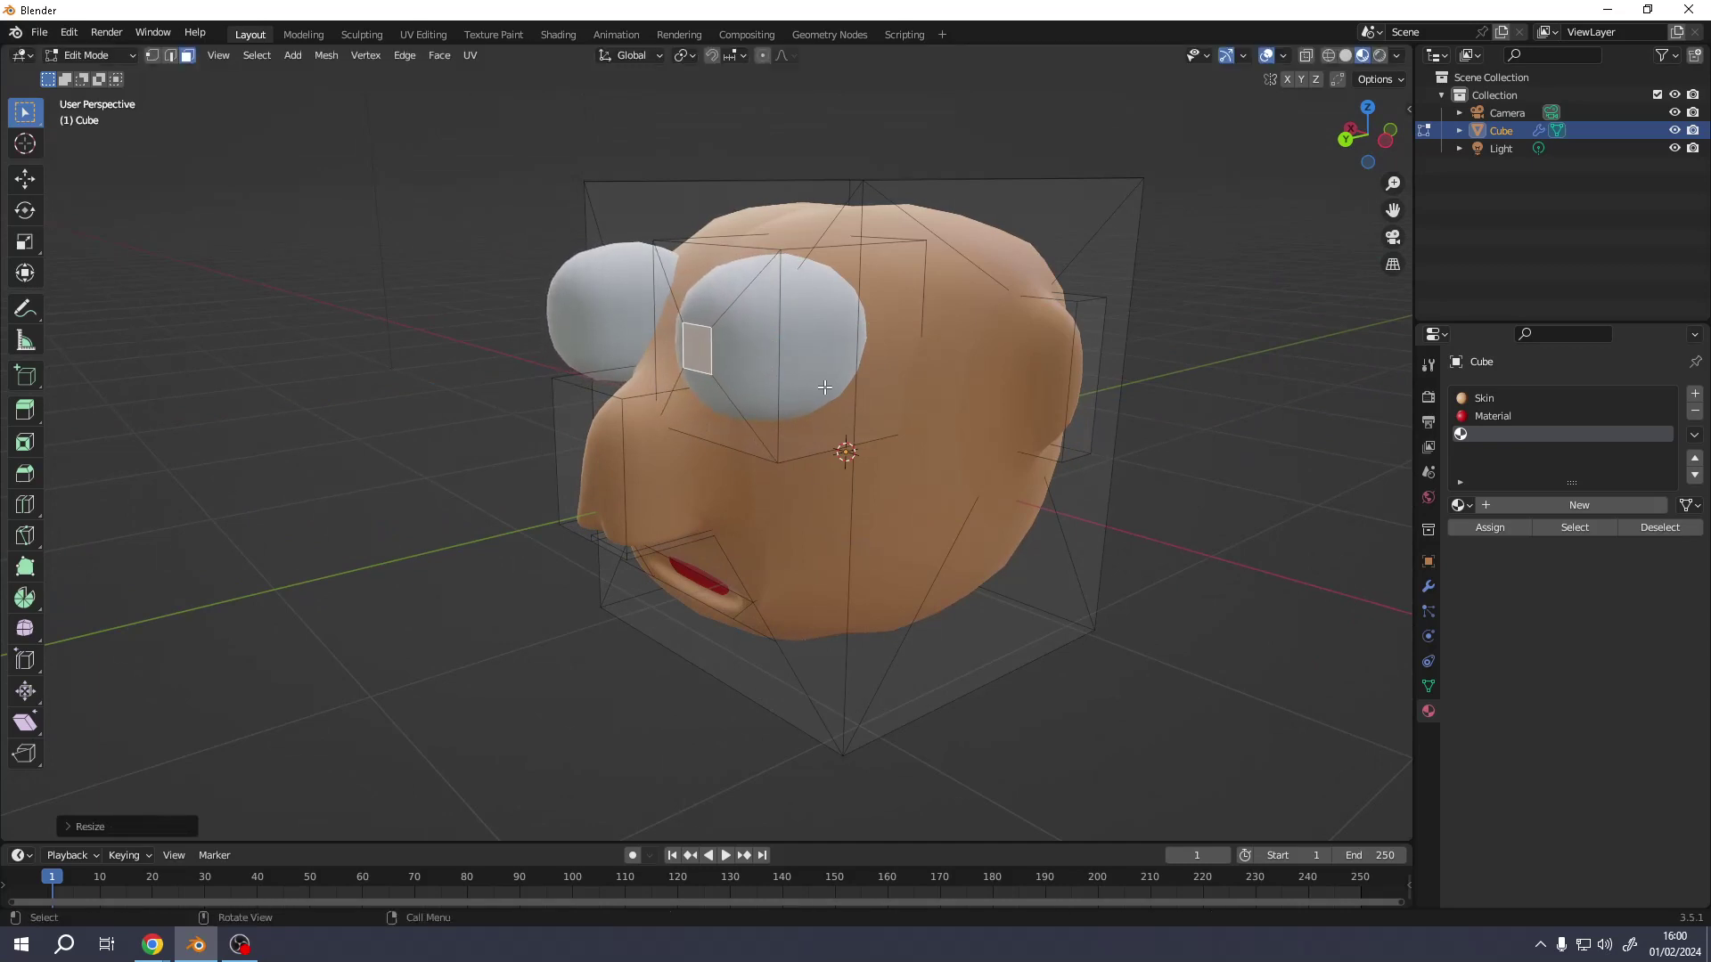
key(e)
click(794, 403)
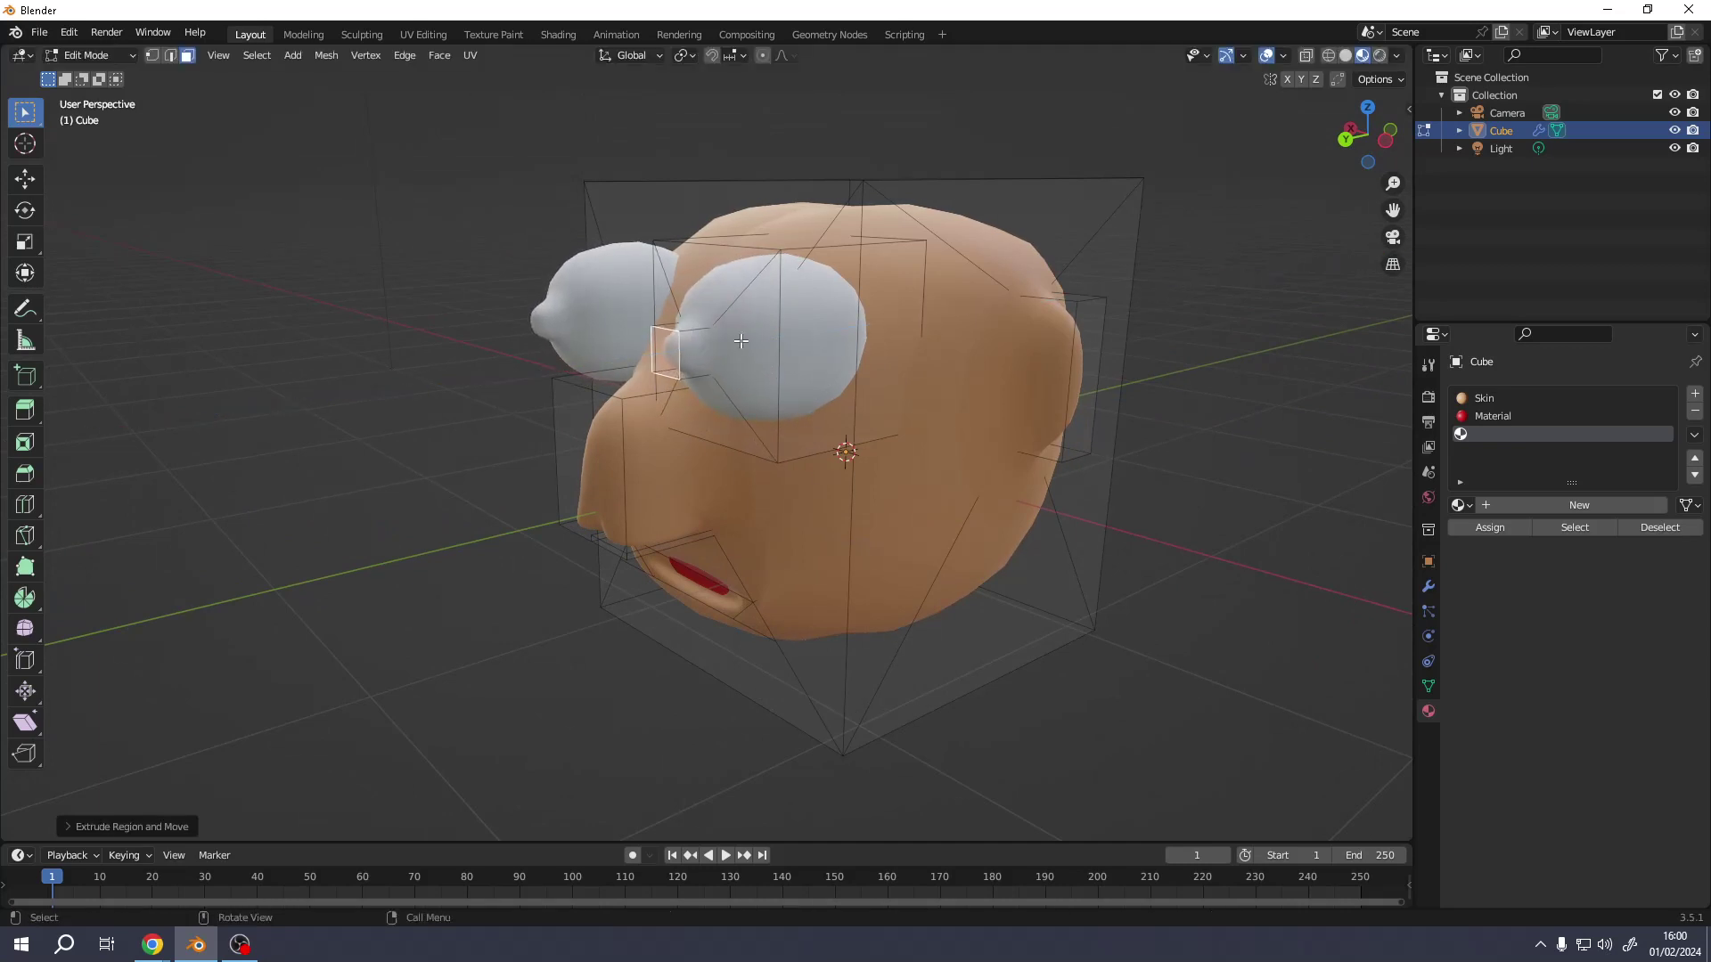
Create a material in the eye's empty slot and set its base color to pure white
middle_drag(802, 410, 873, 419)
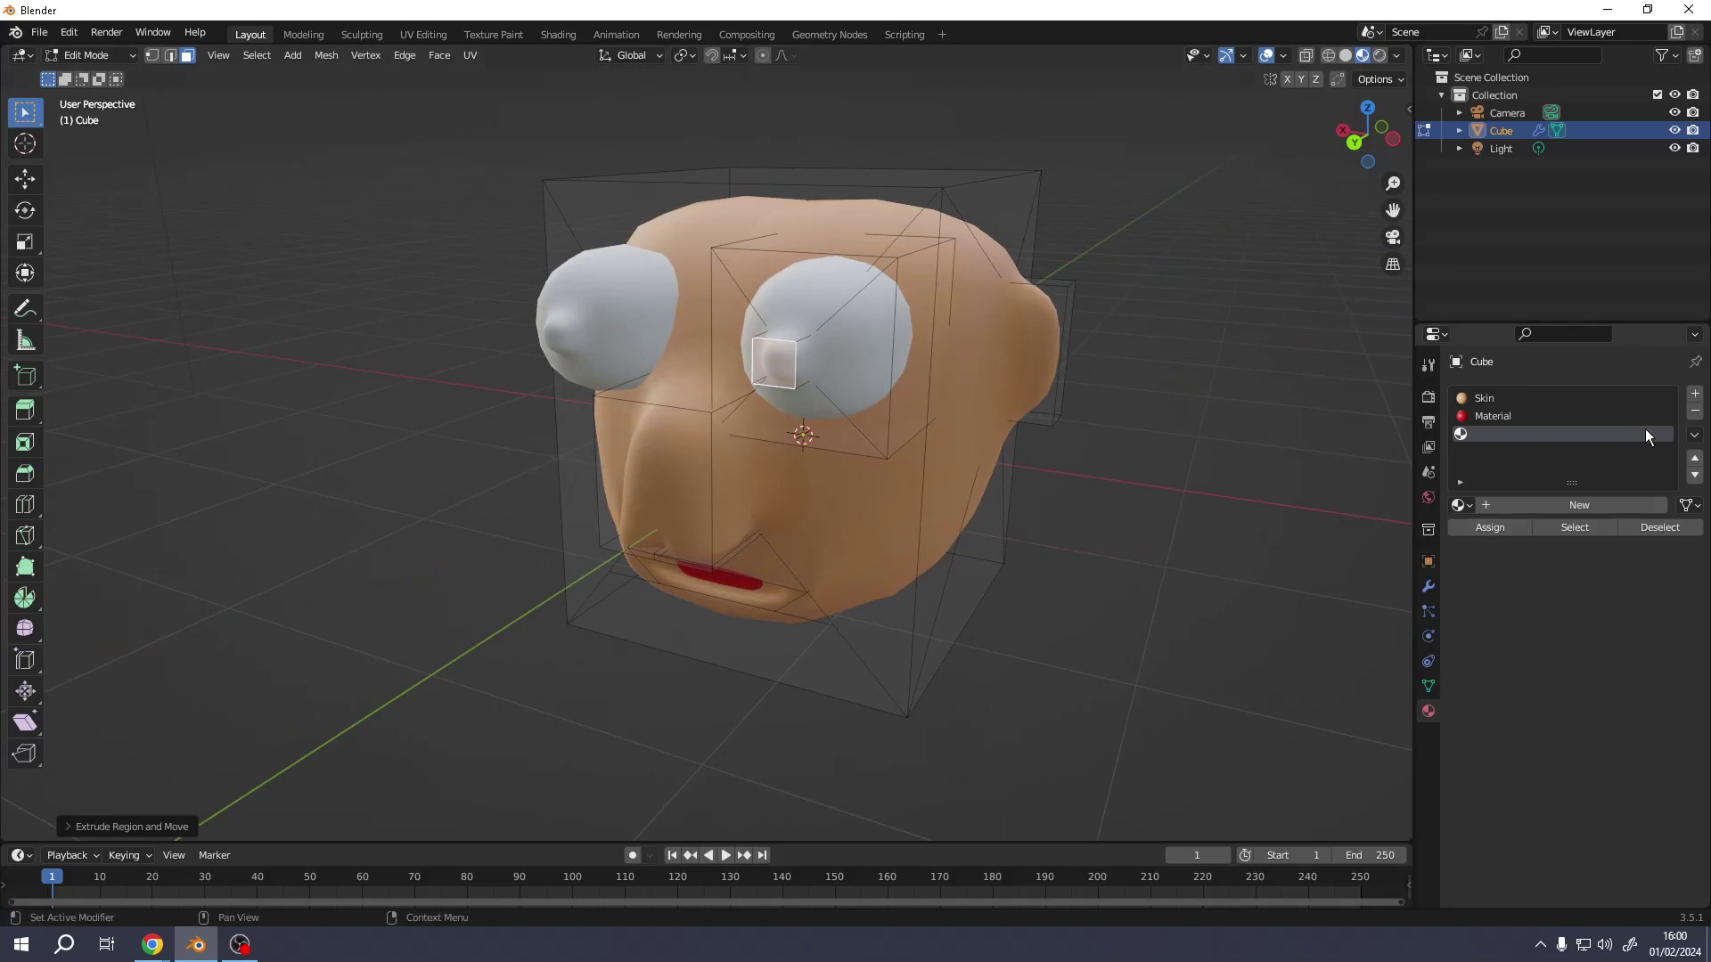
click(1563, 504)
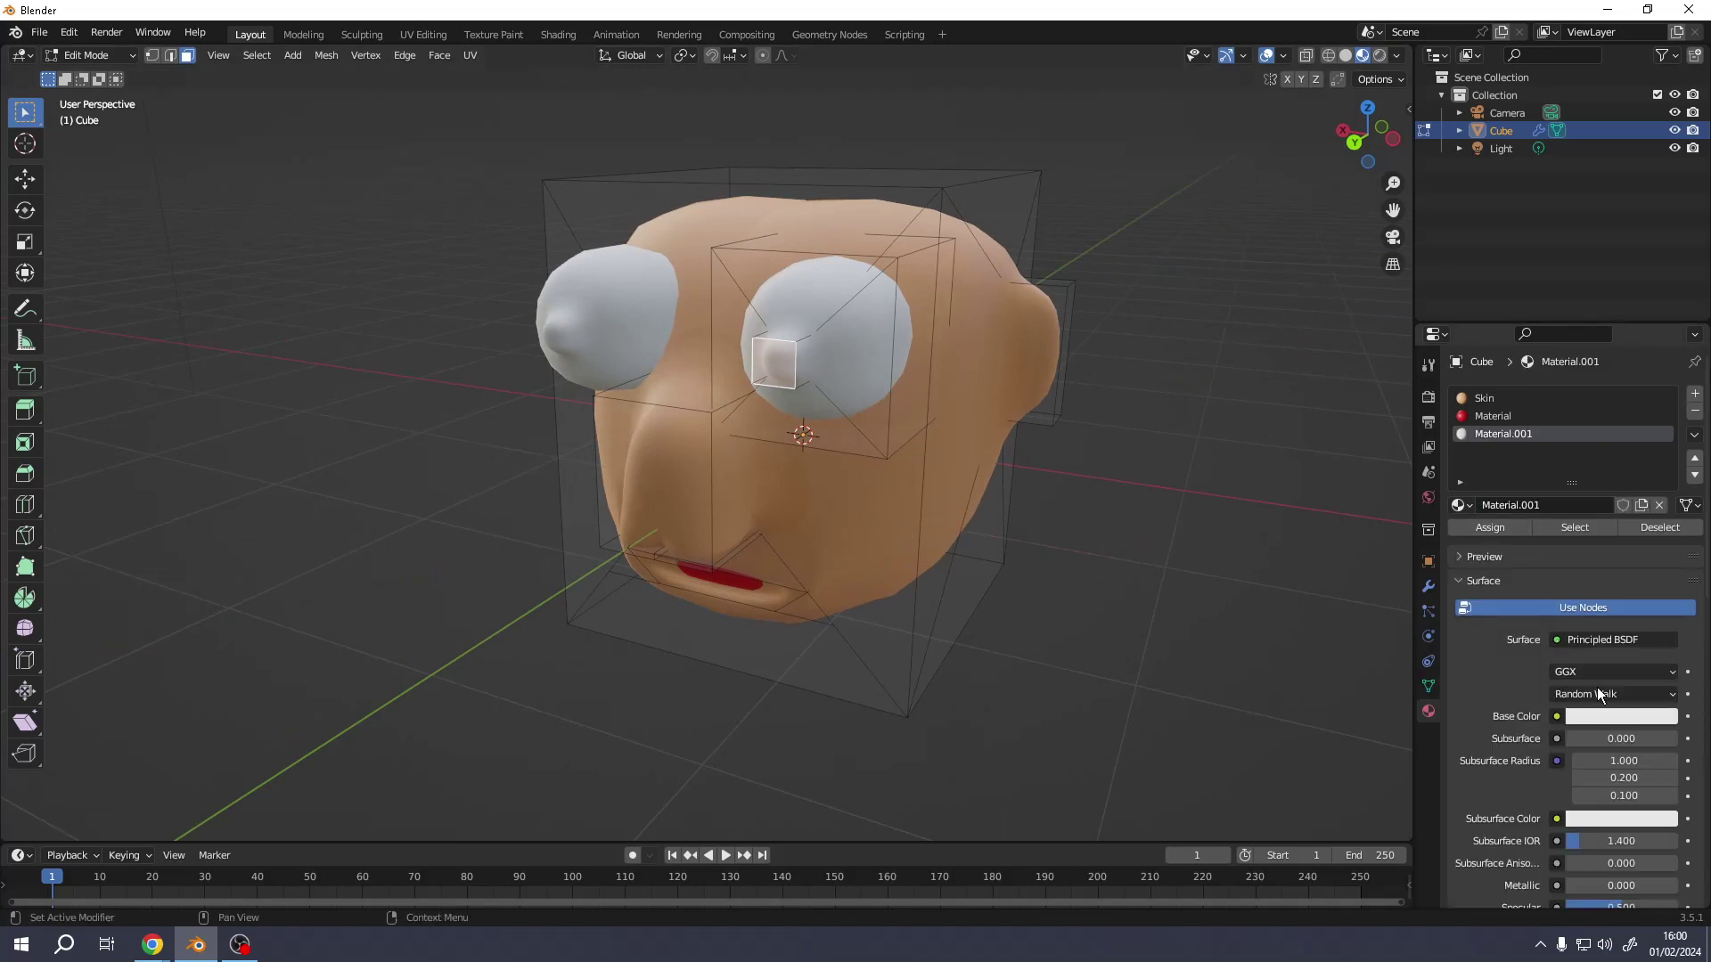
click(1613, 718)
drag(1662, 515, 1662, 465)
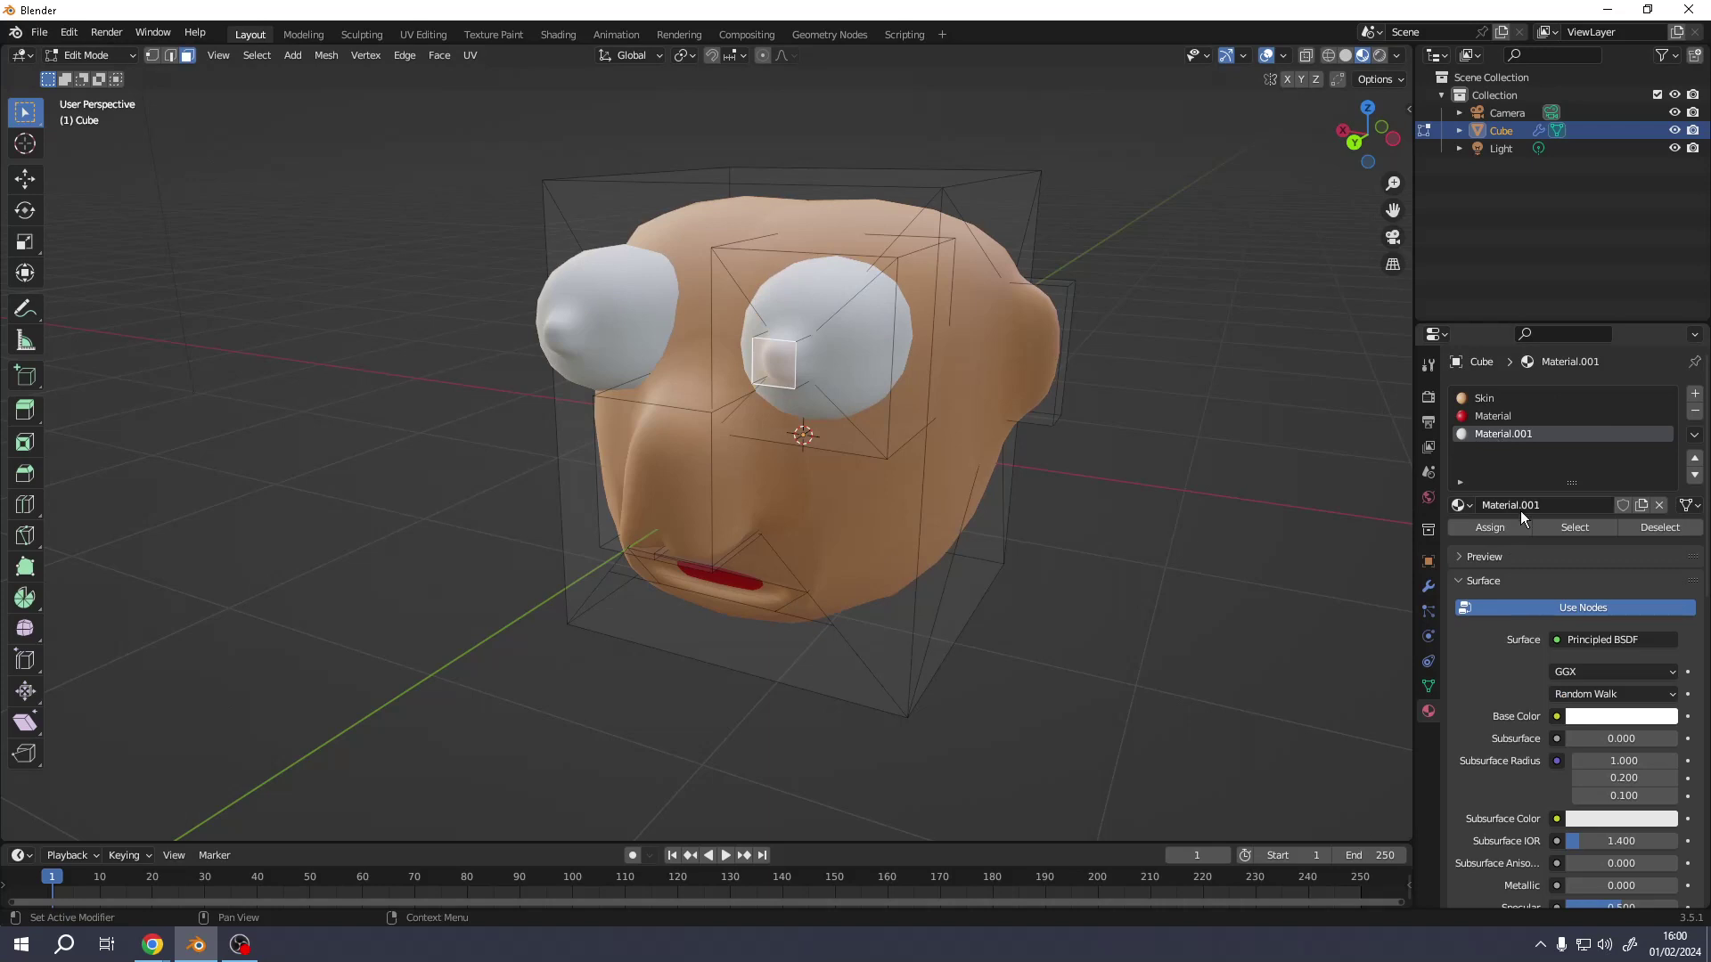
Add another material slot with a black base color and assign it to the pupil's front face
click(1694, 395)
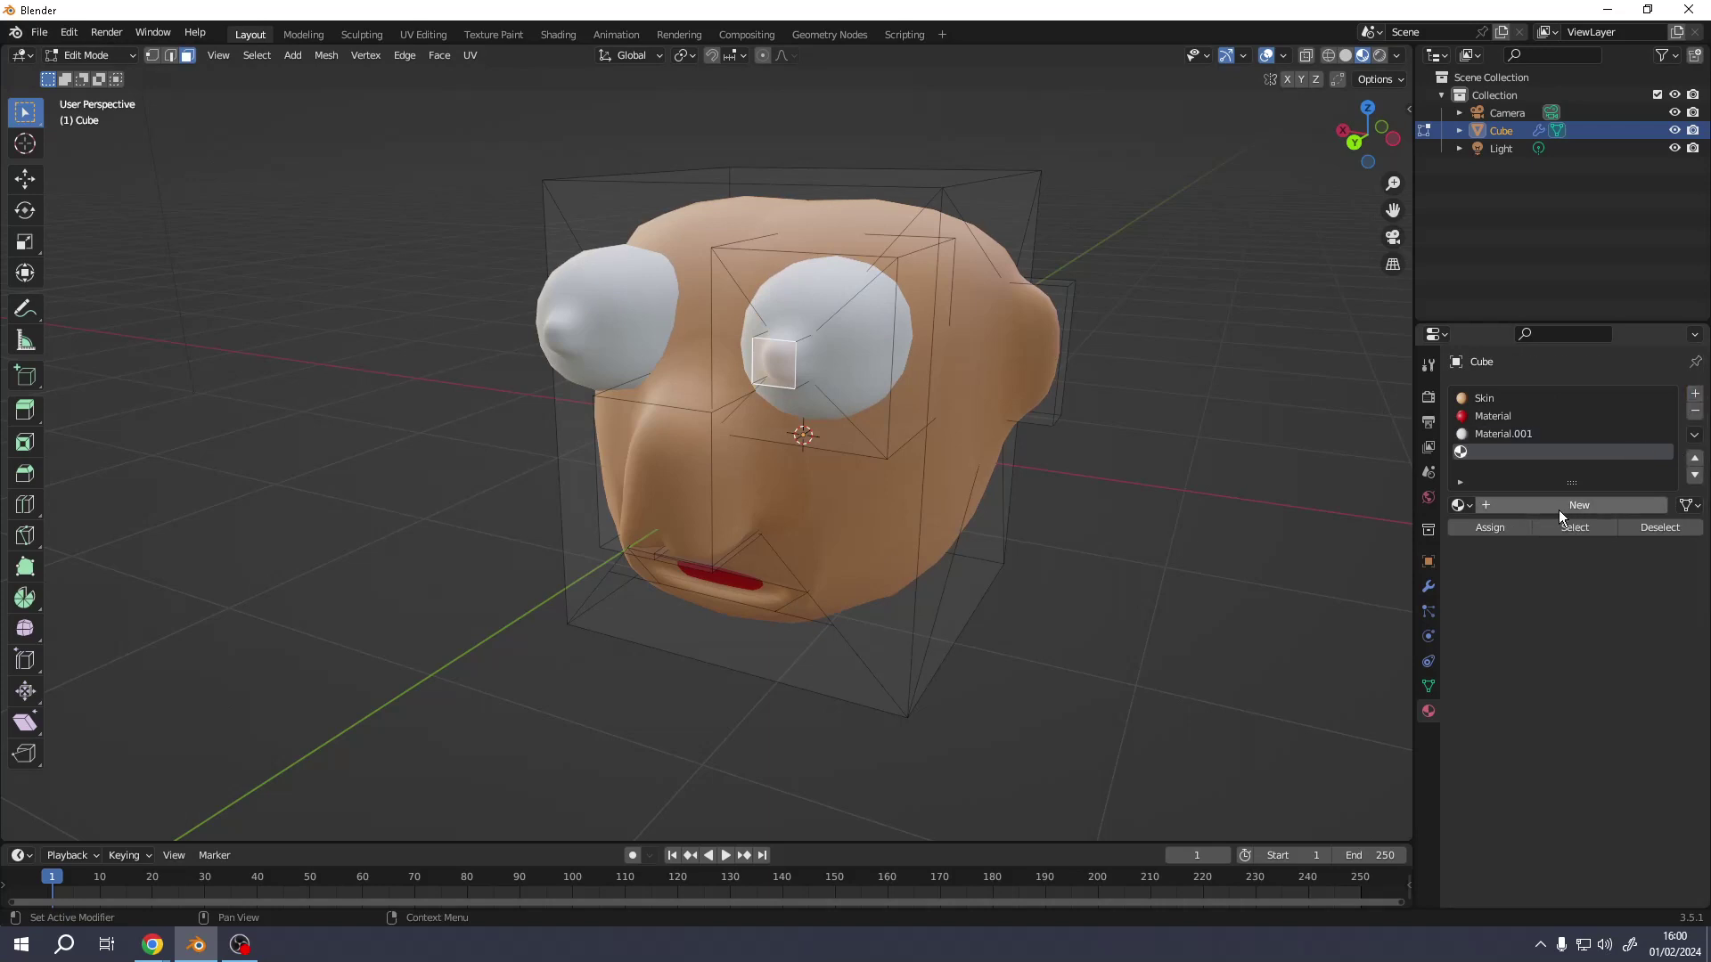
click(1558, 505)
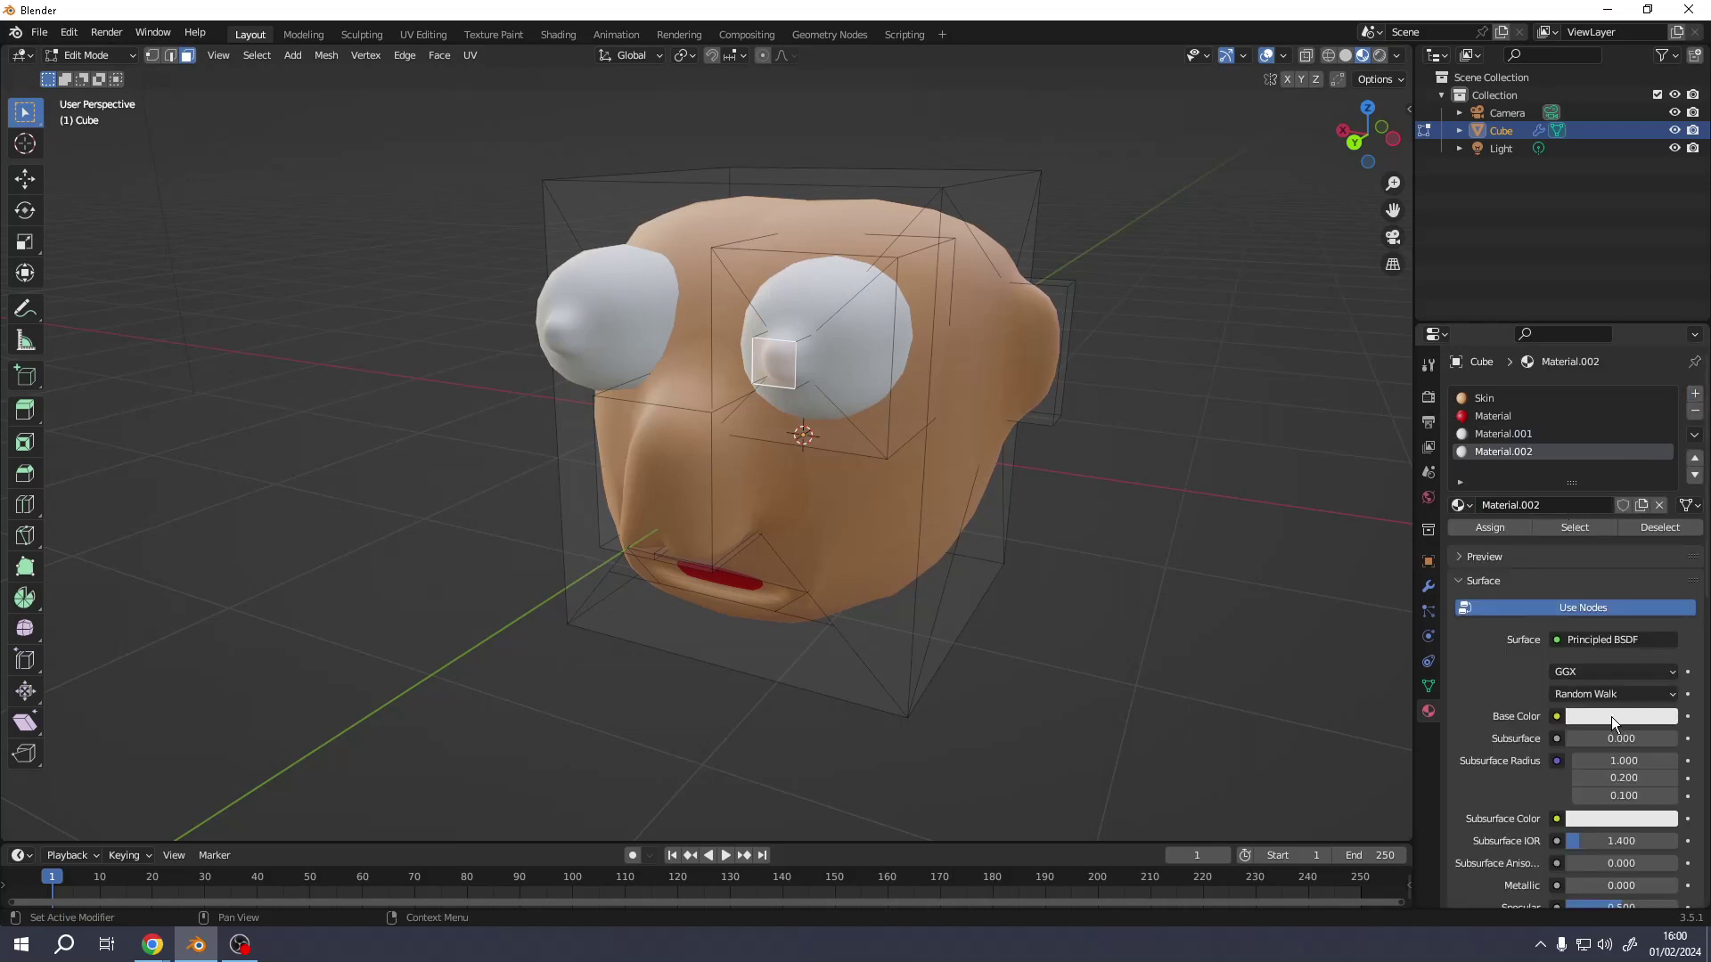
click(1612, 718)
drag(1662, 546, 1664, 606)
click(1502, 525)
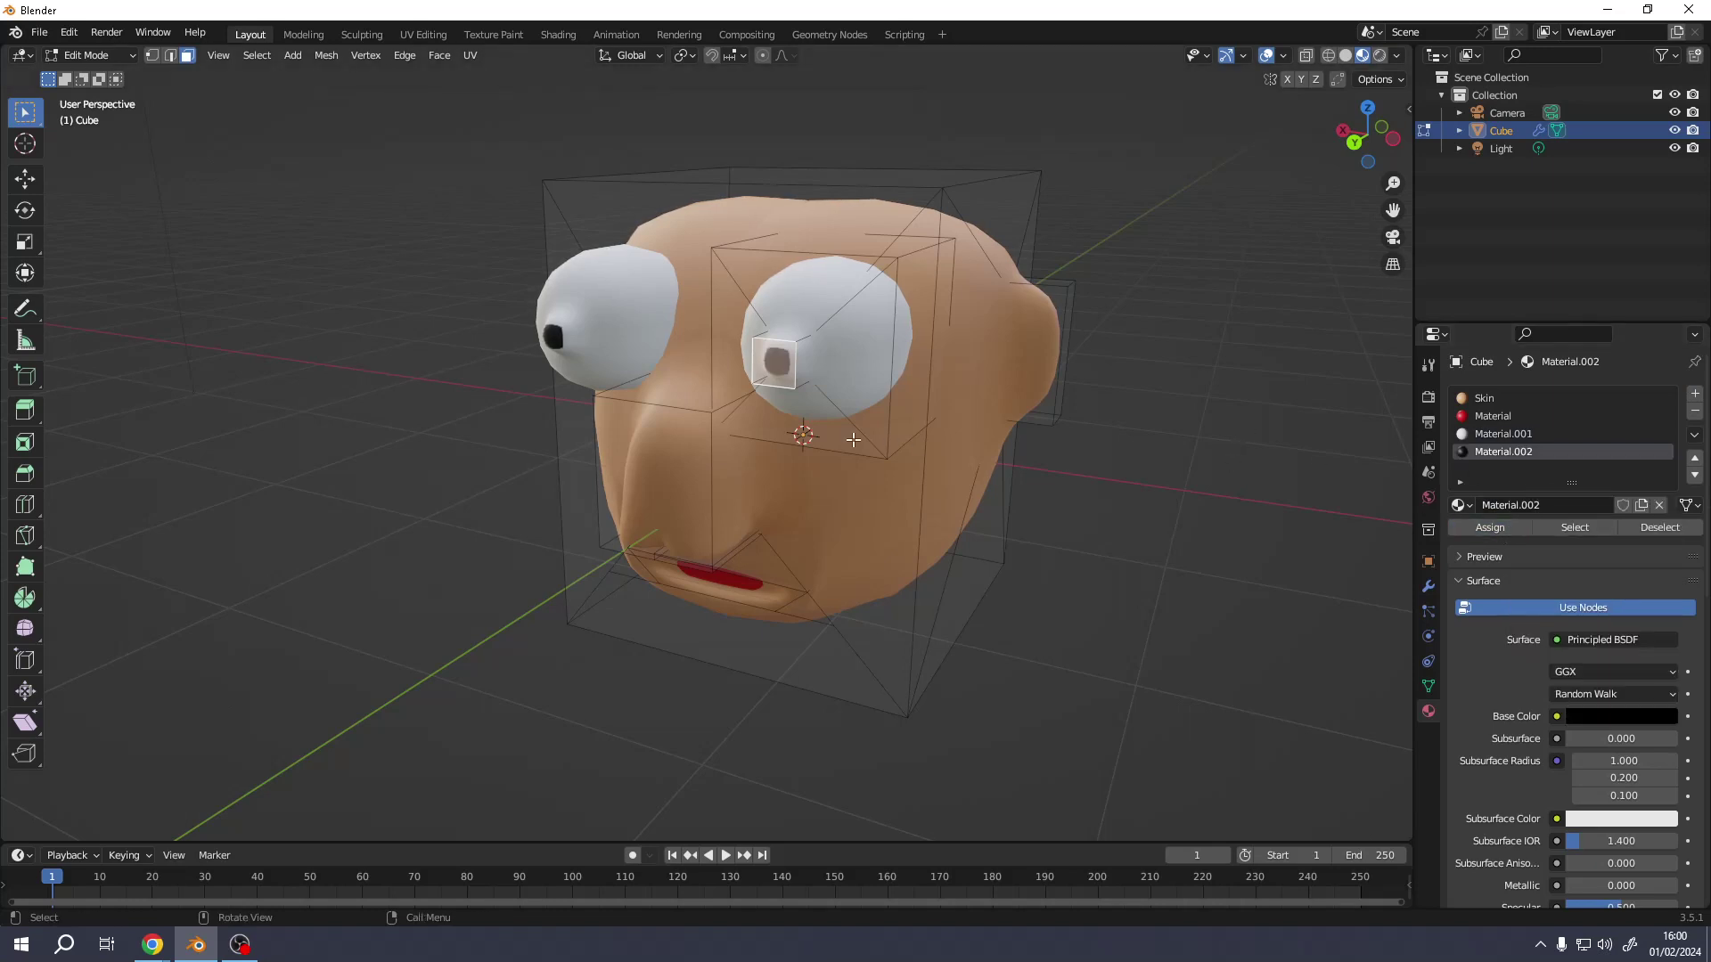
Grow the selection from the pupil's front face to its surrounding sides and assign the black material to them
middle_drag(891, 338, 935, 328)
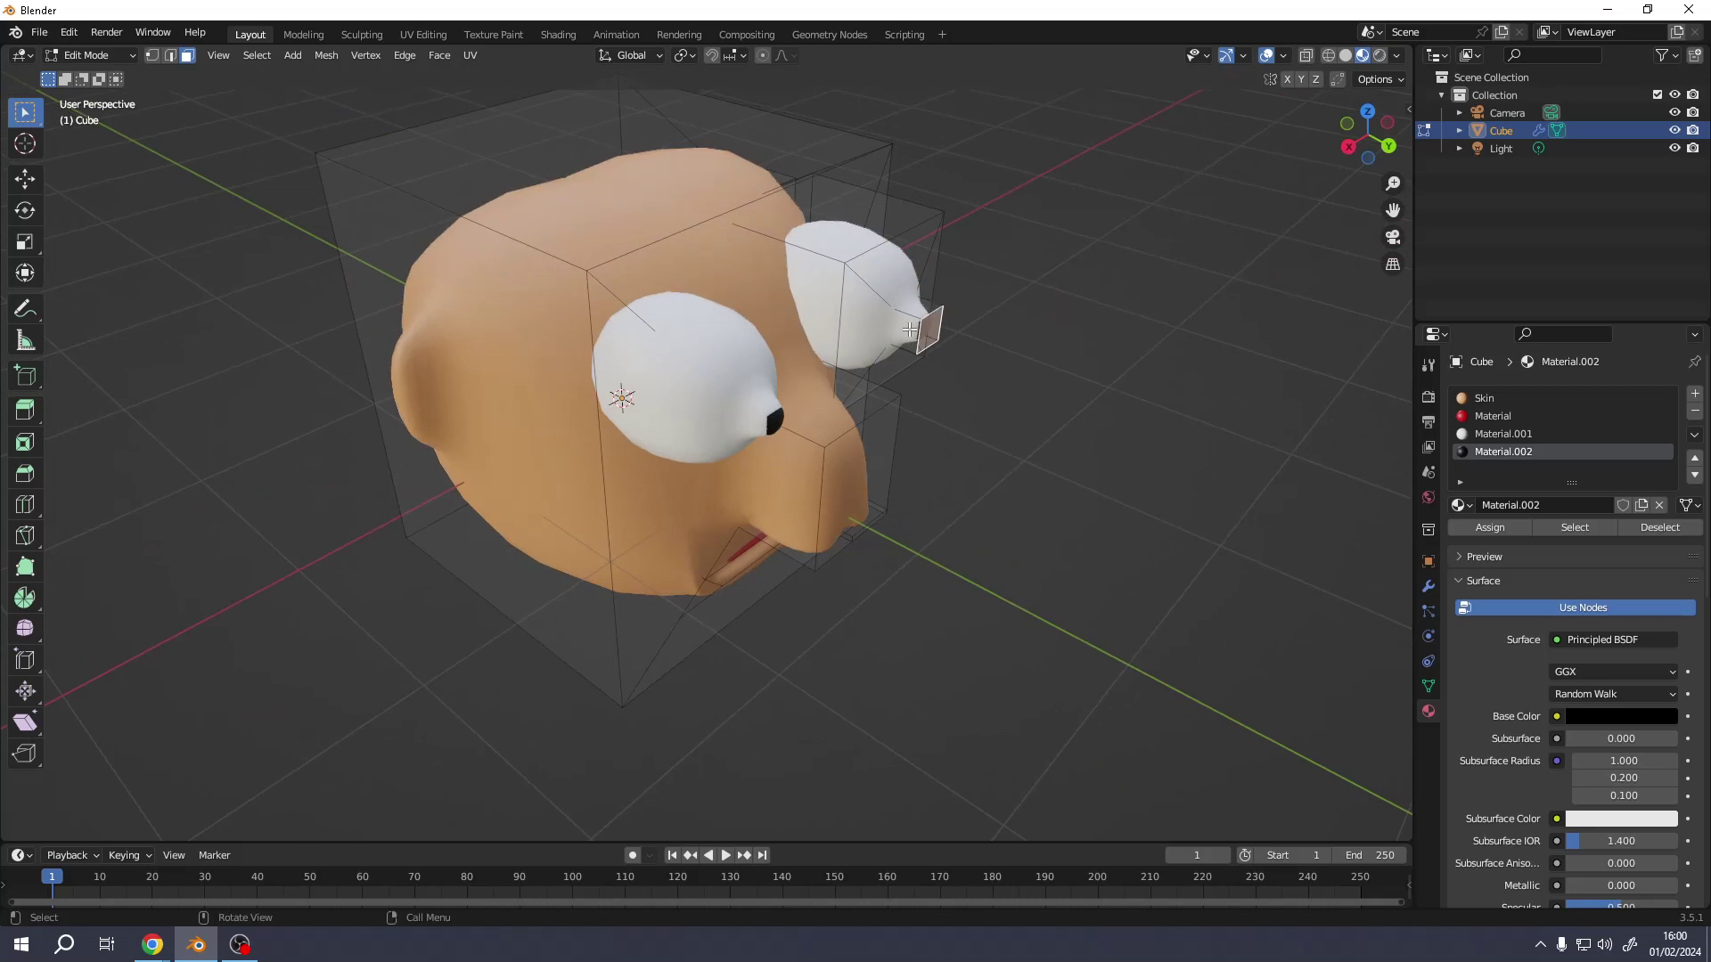
key(ctrl+KP_Add)
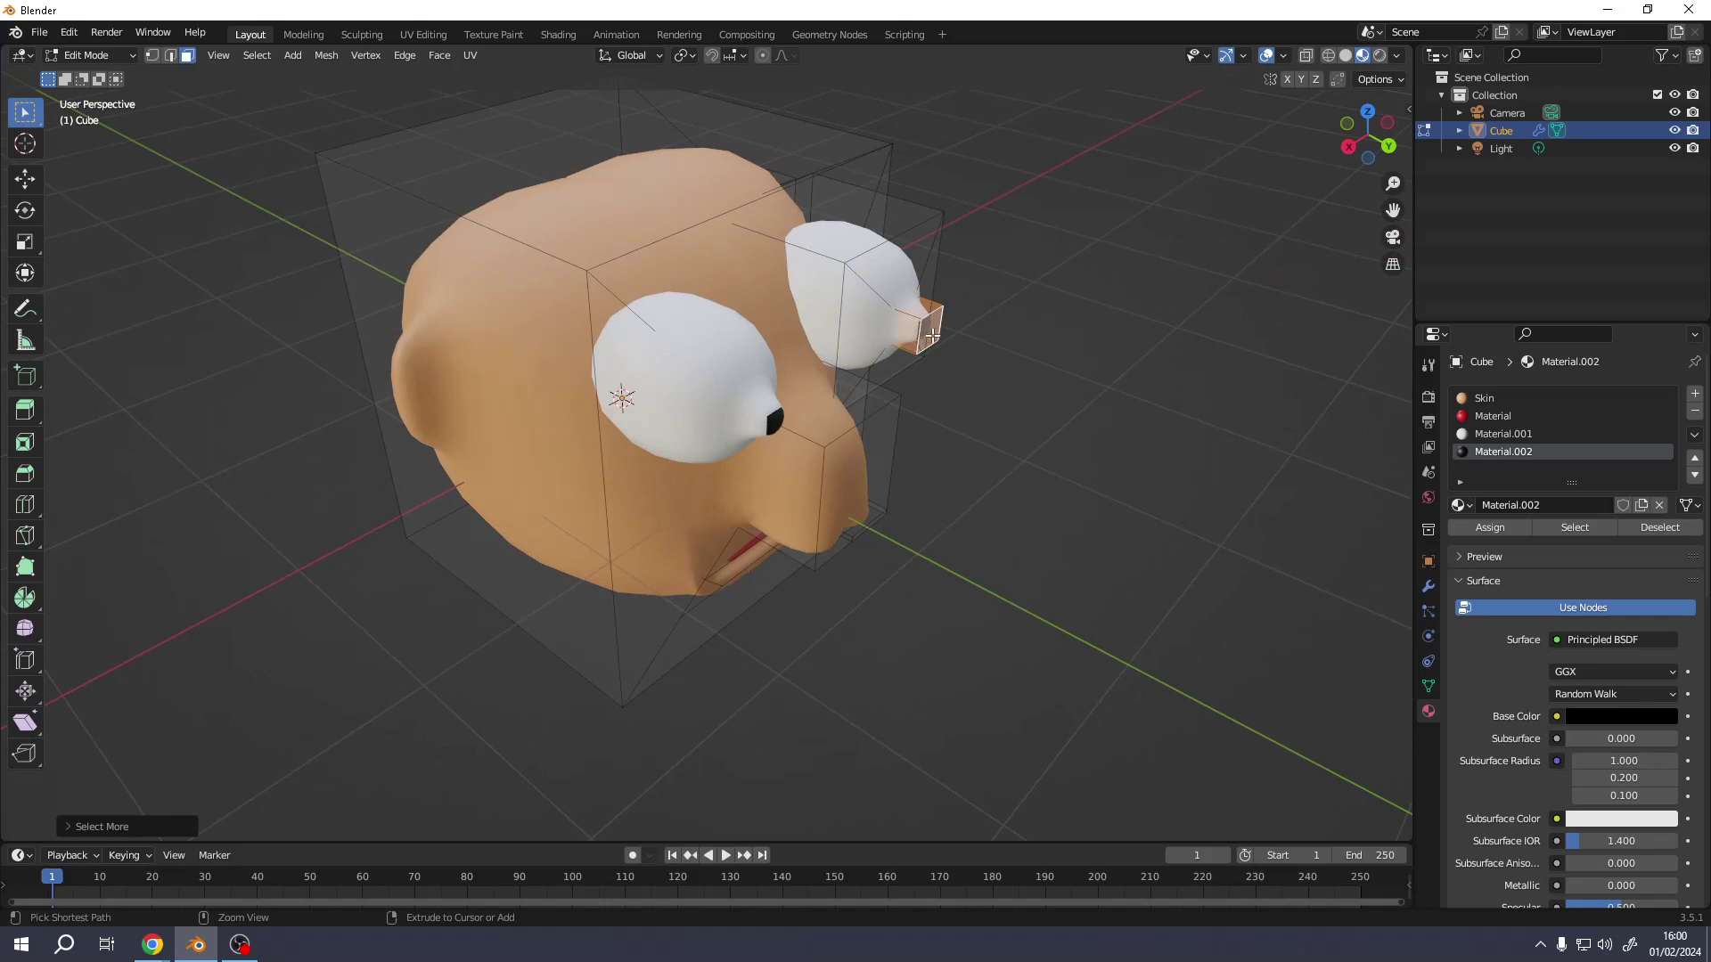
key(ctrl+KP_Subtract)
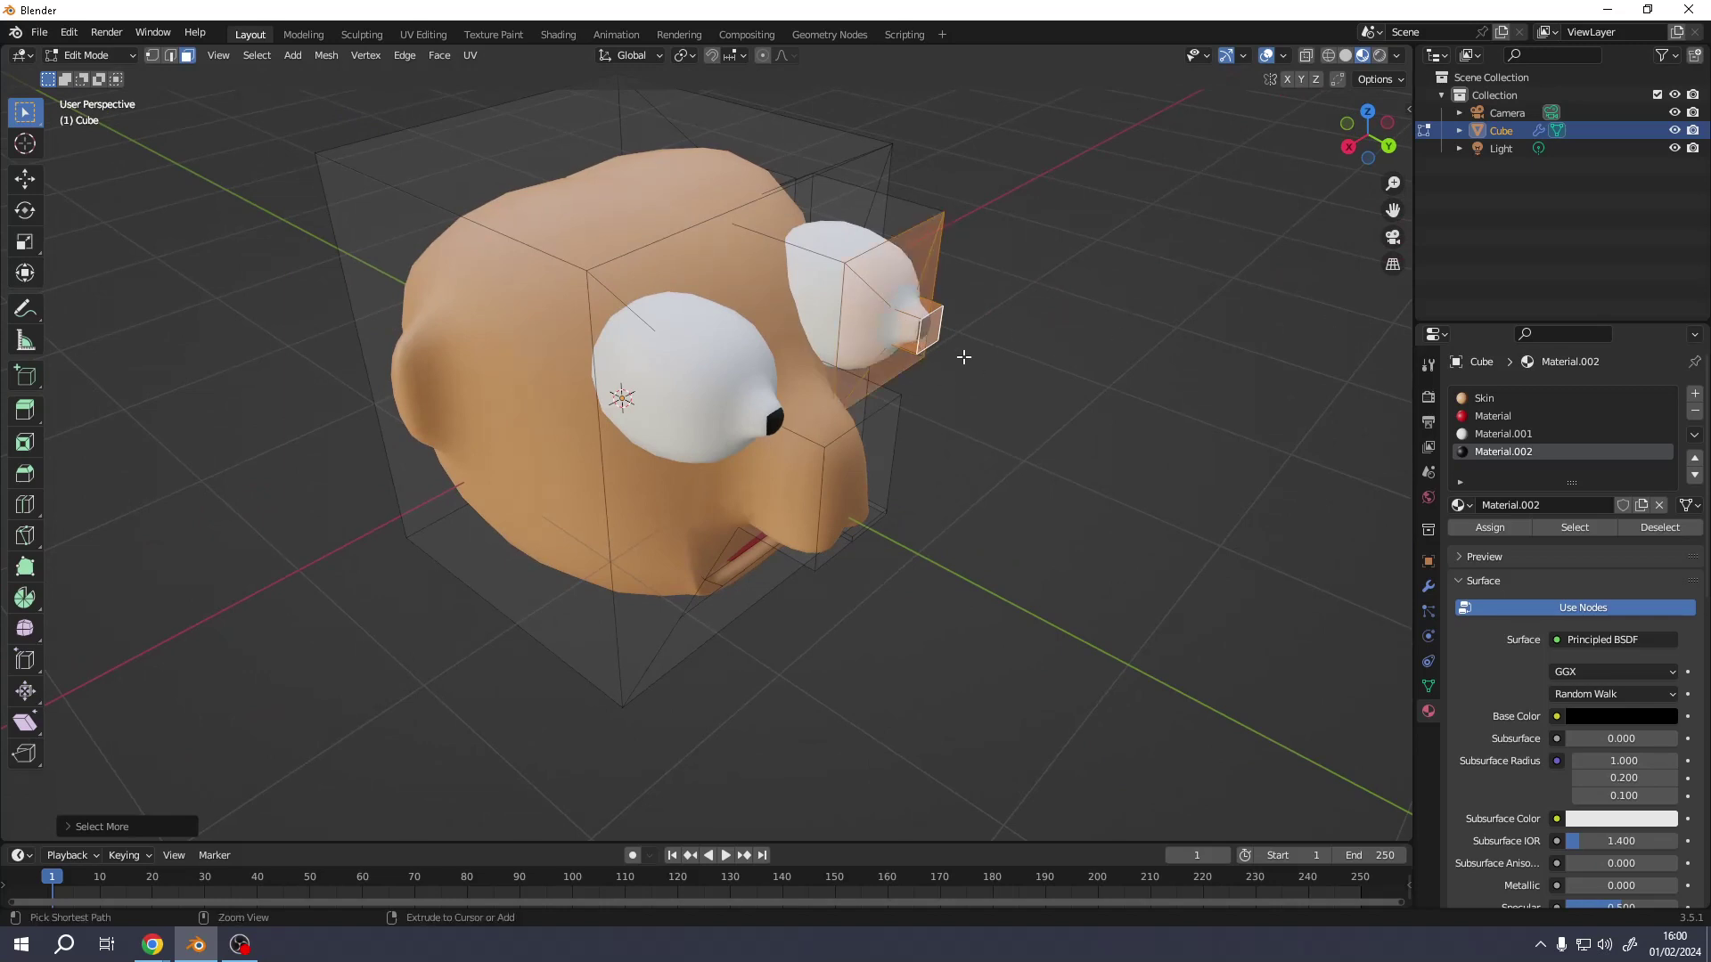
click(1482, 529)
Select the head's top and back faces and assign them a new reddish-brown hair material with hue 0.026, saturation 0.973 and value 0.184
middle_drag(677, 499, 918, 400)
click(973, 412)
shift+click(1086, 486)
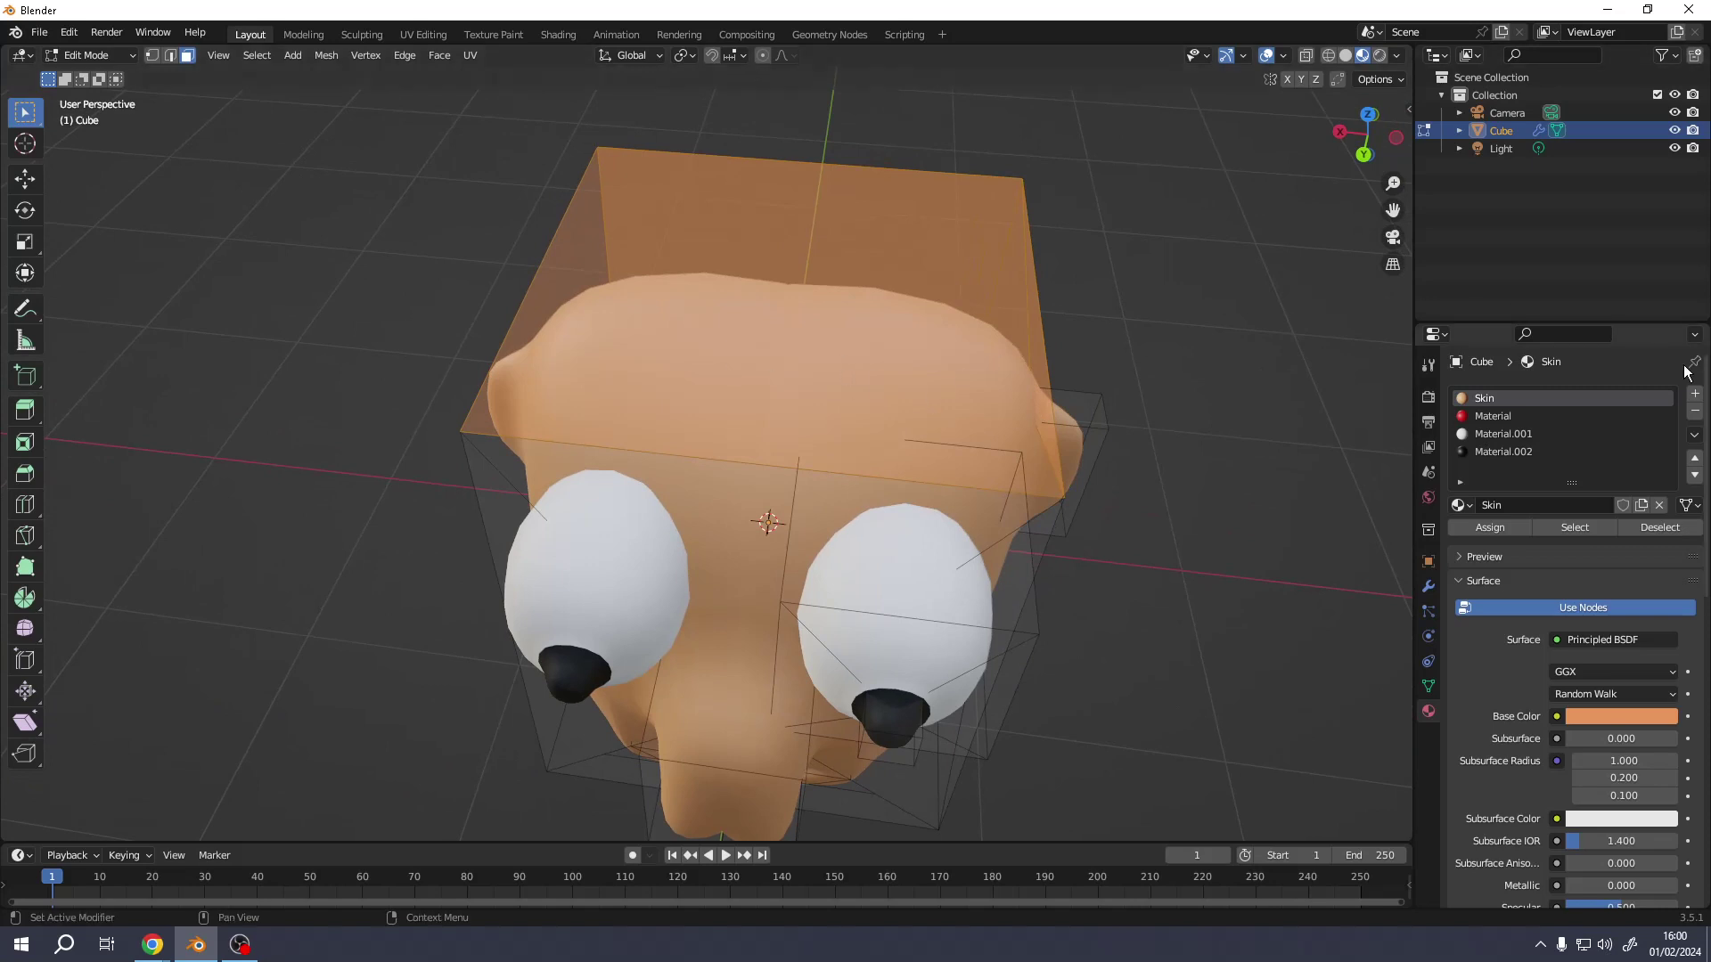
click(1695, 396)
click(1533, 504)
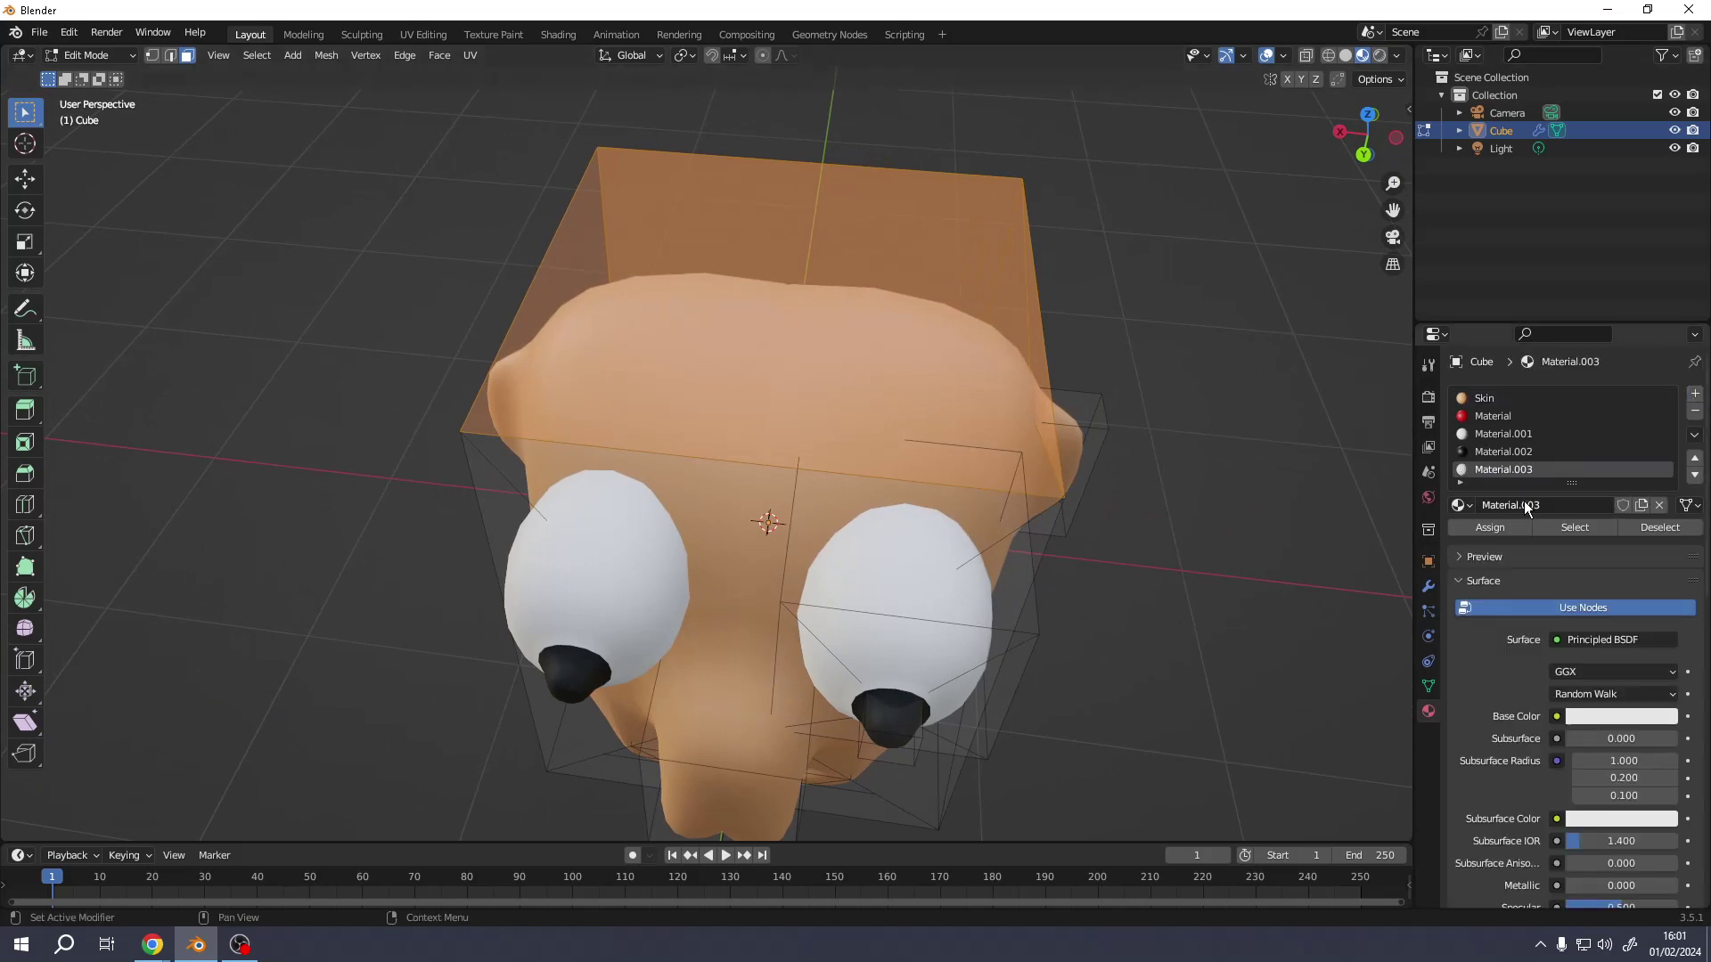
click(1594, 712)
click(1568, 573)
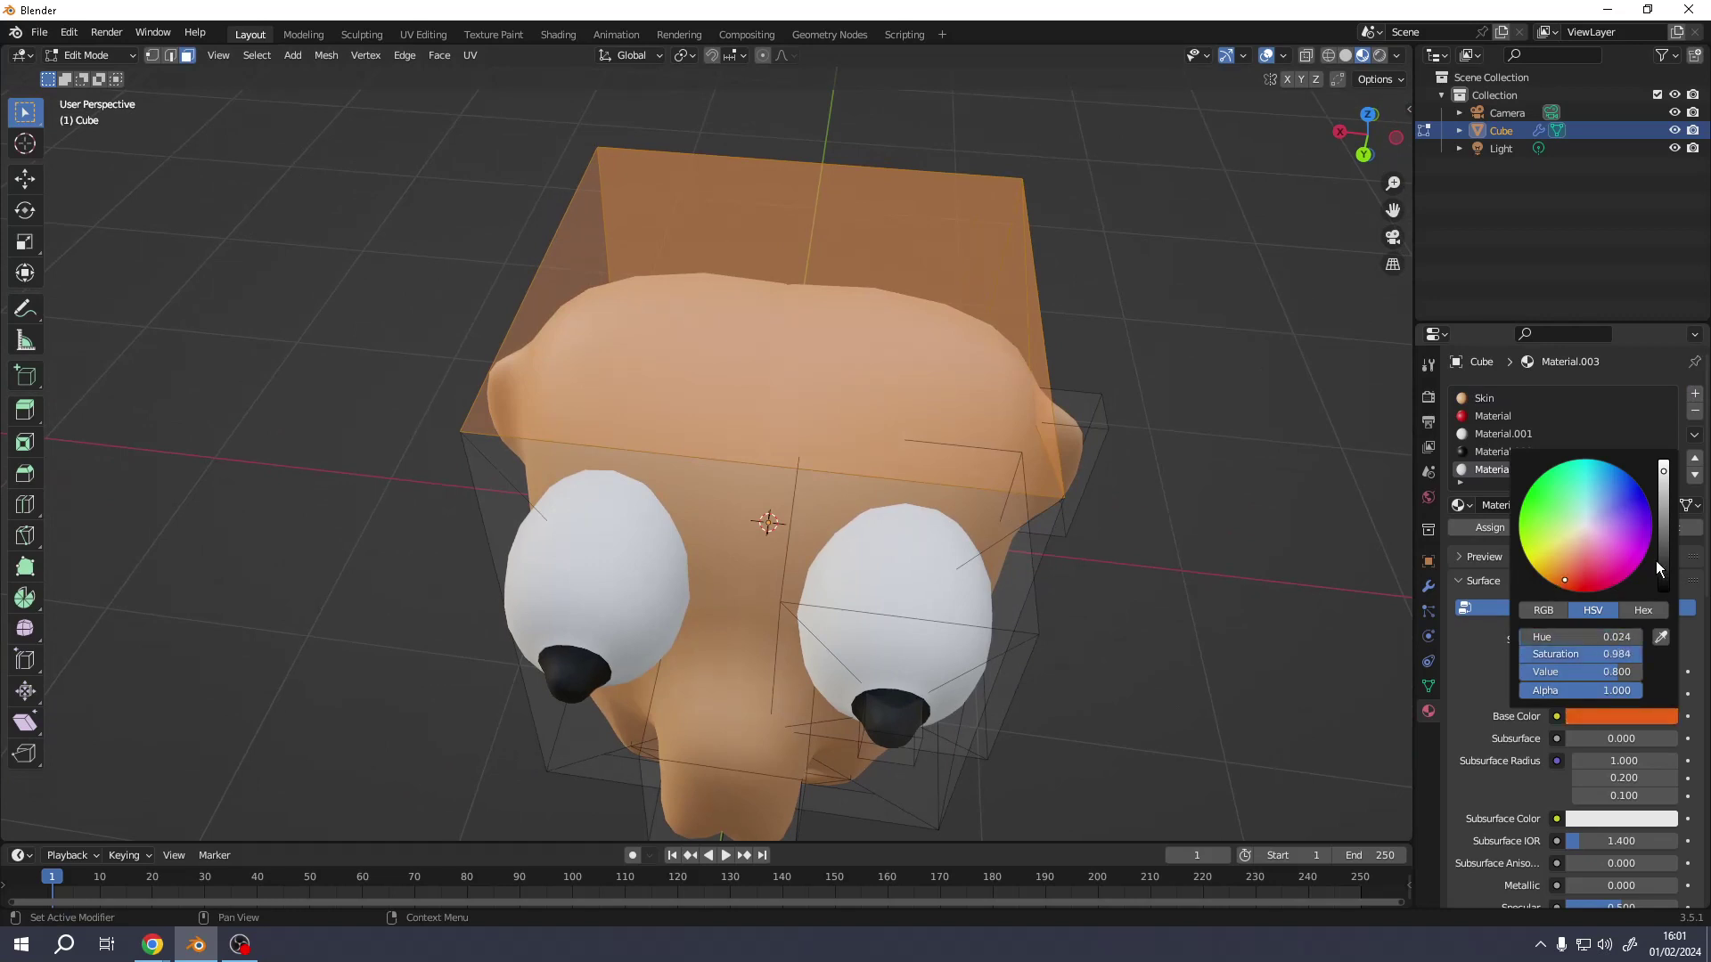
drag(1665, 509, 1663, 534)
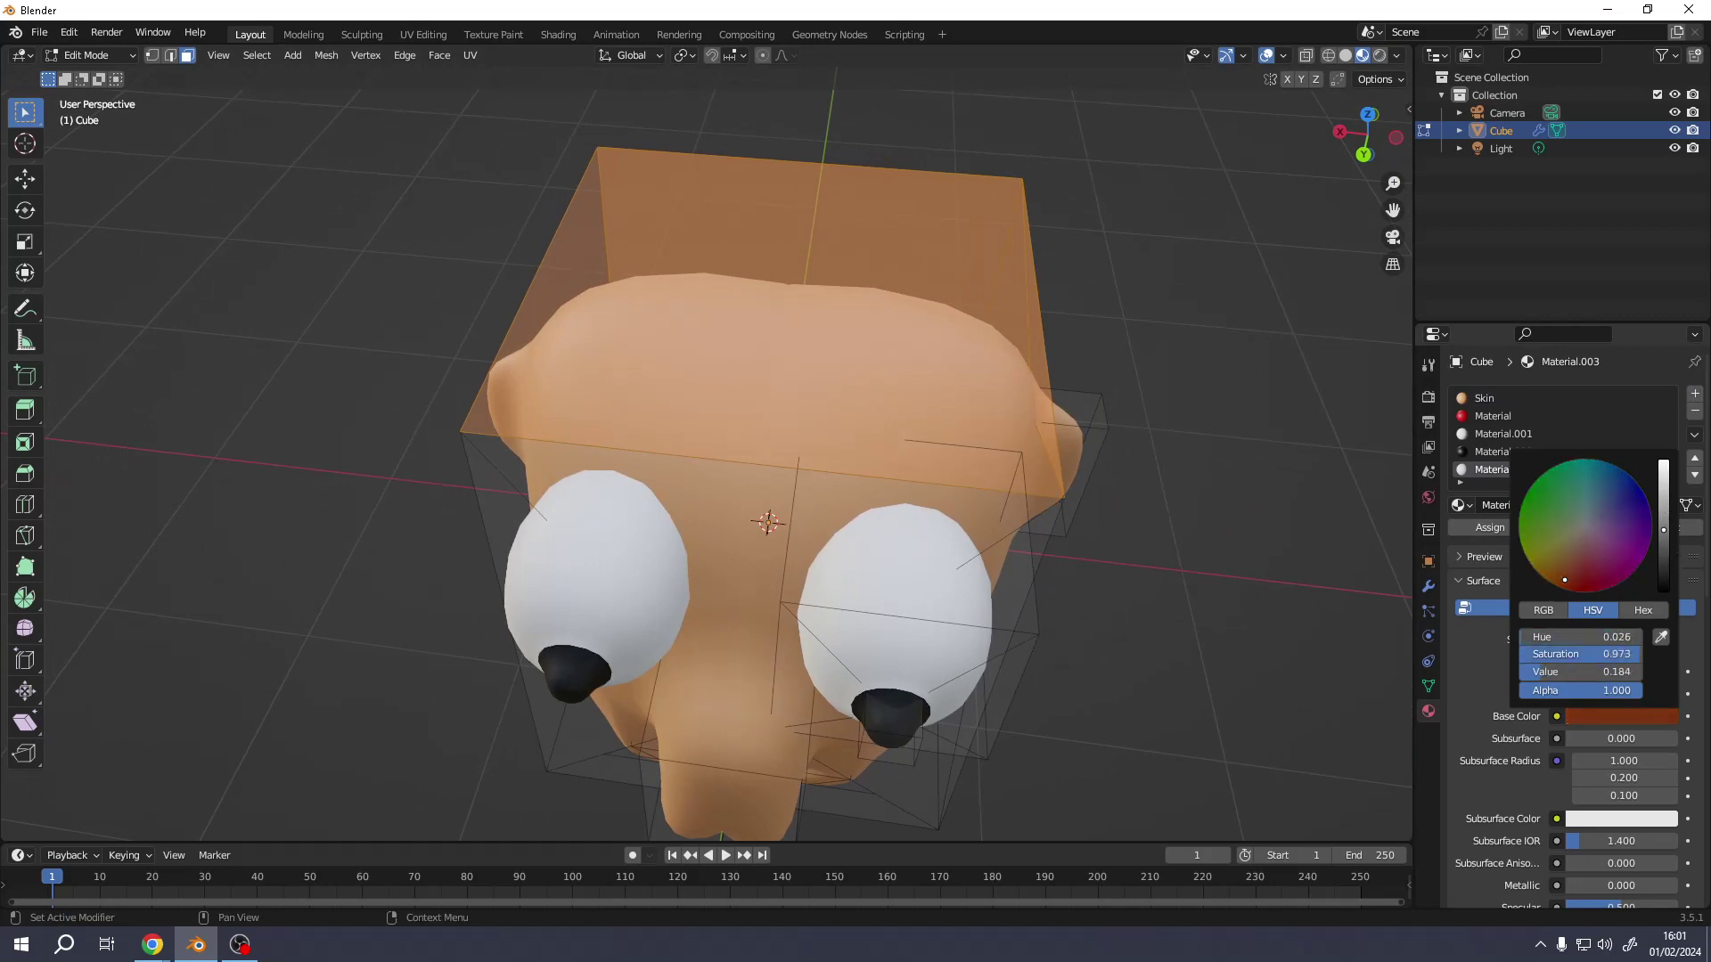
click(1503, 526)
Knife-cut a line across the head's top face from the front edge to the side edge
middle_drag(980, 534, 771, 444)
scroll(975, 483, down, 5)
key(Tab)
key(Tab)
key(k)
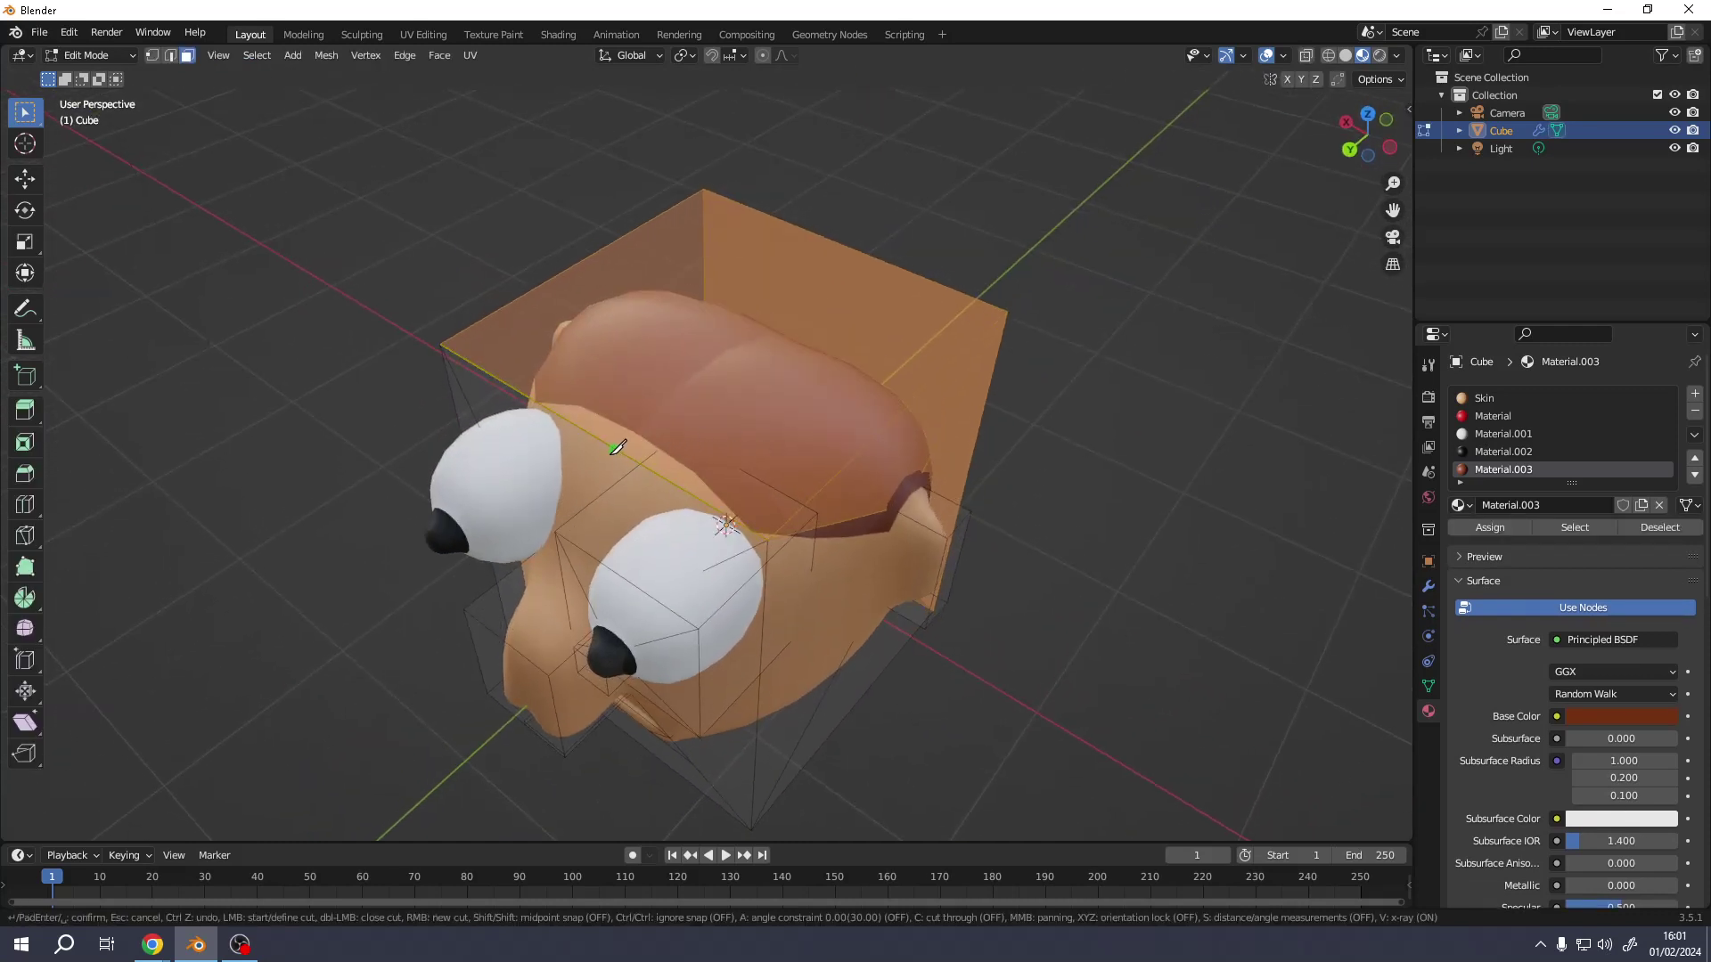
click(864, 448)
key(Return)
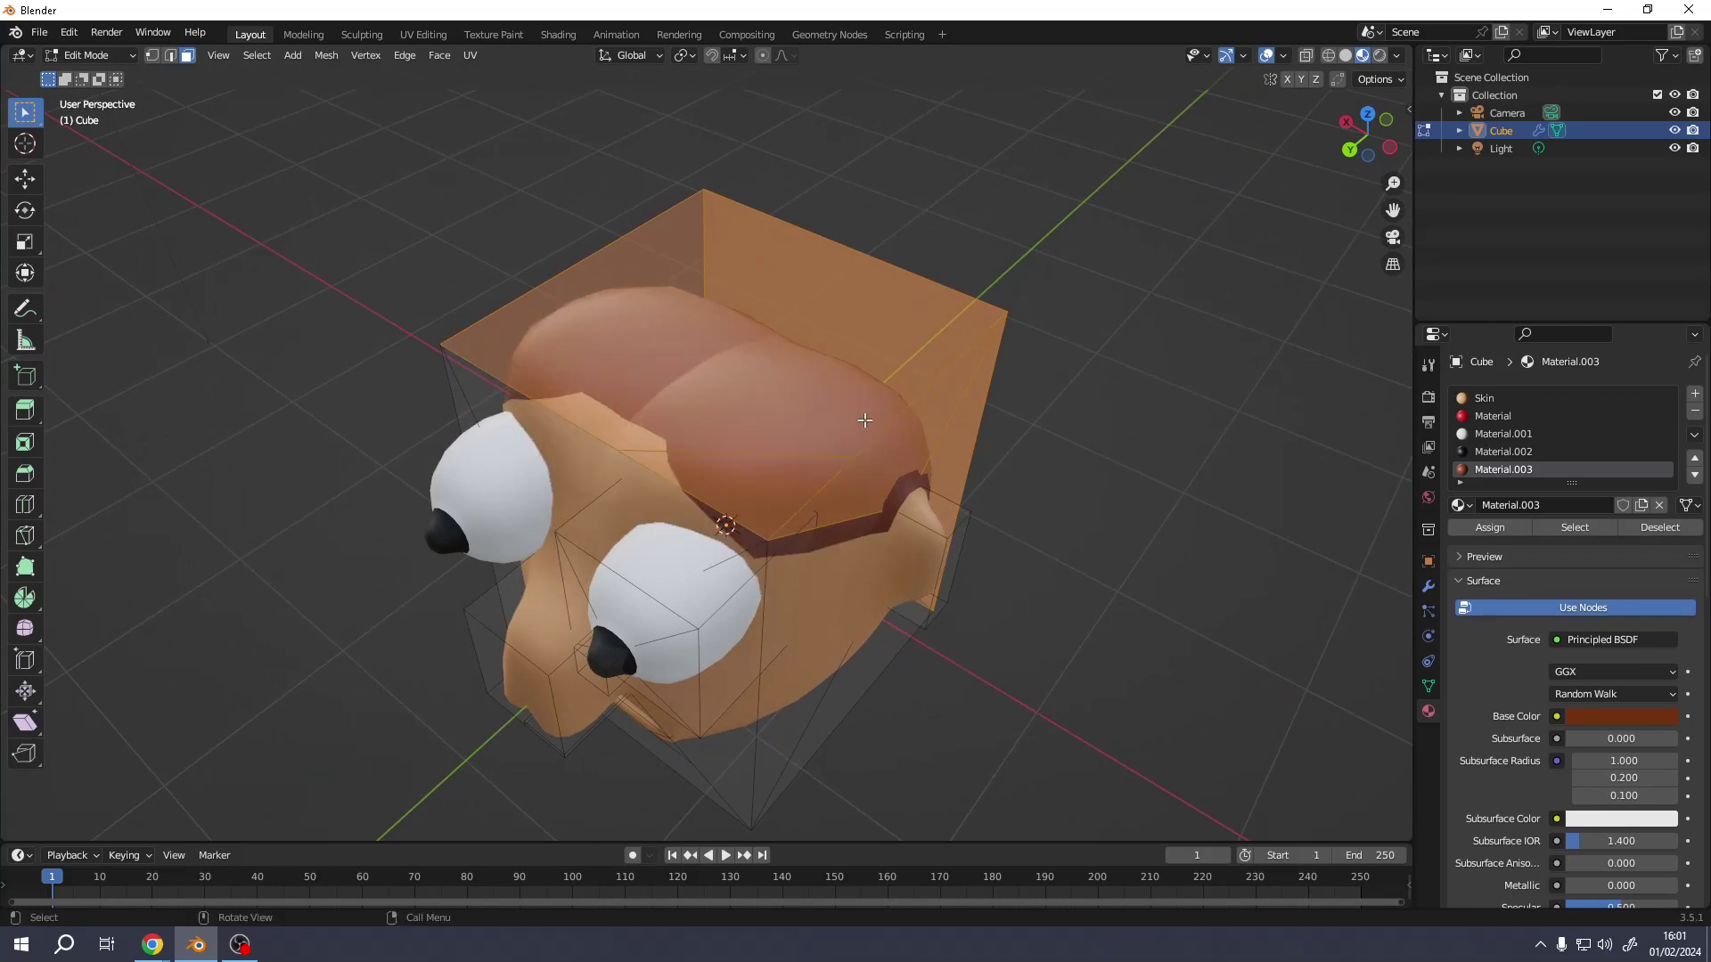
Add knife cuts on the top face from the first cut to the back edge and from the side edge inward
key(k)
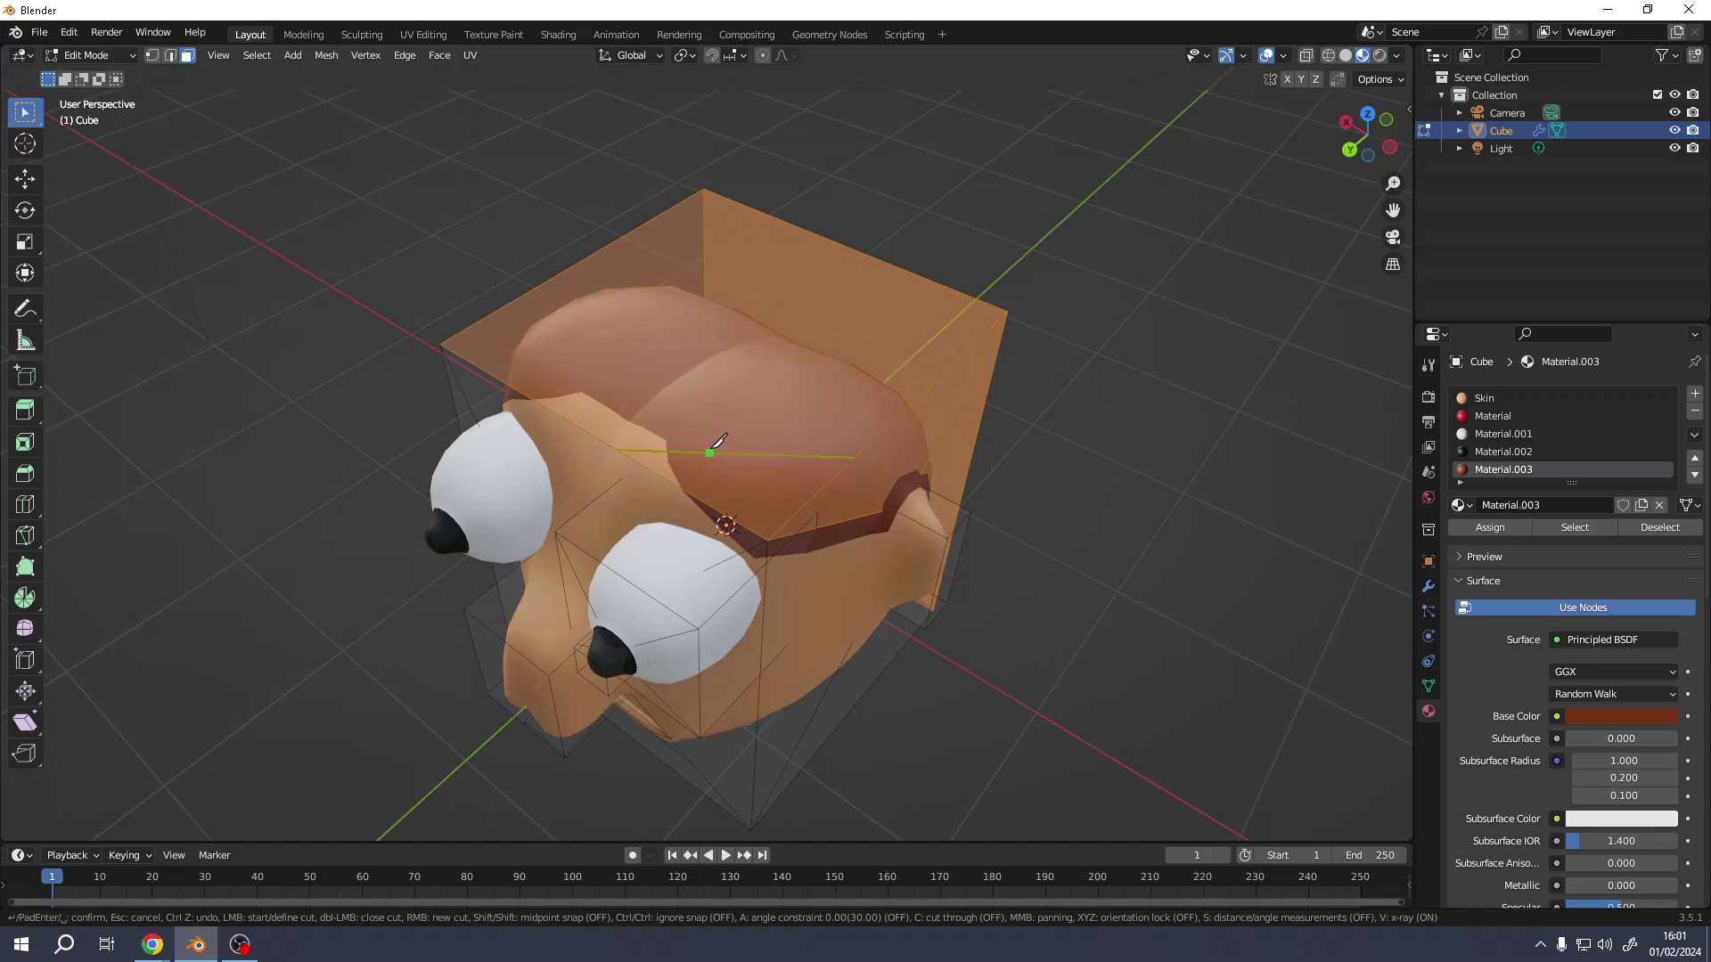
click(827, 238)
key(Return)
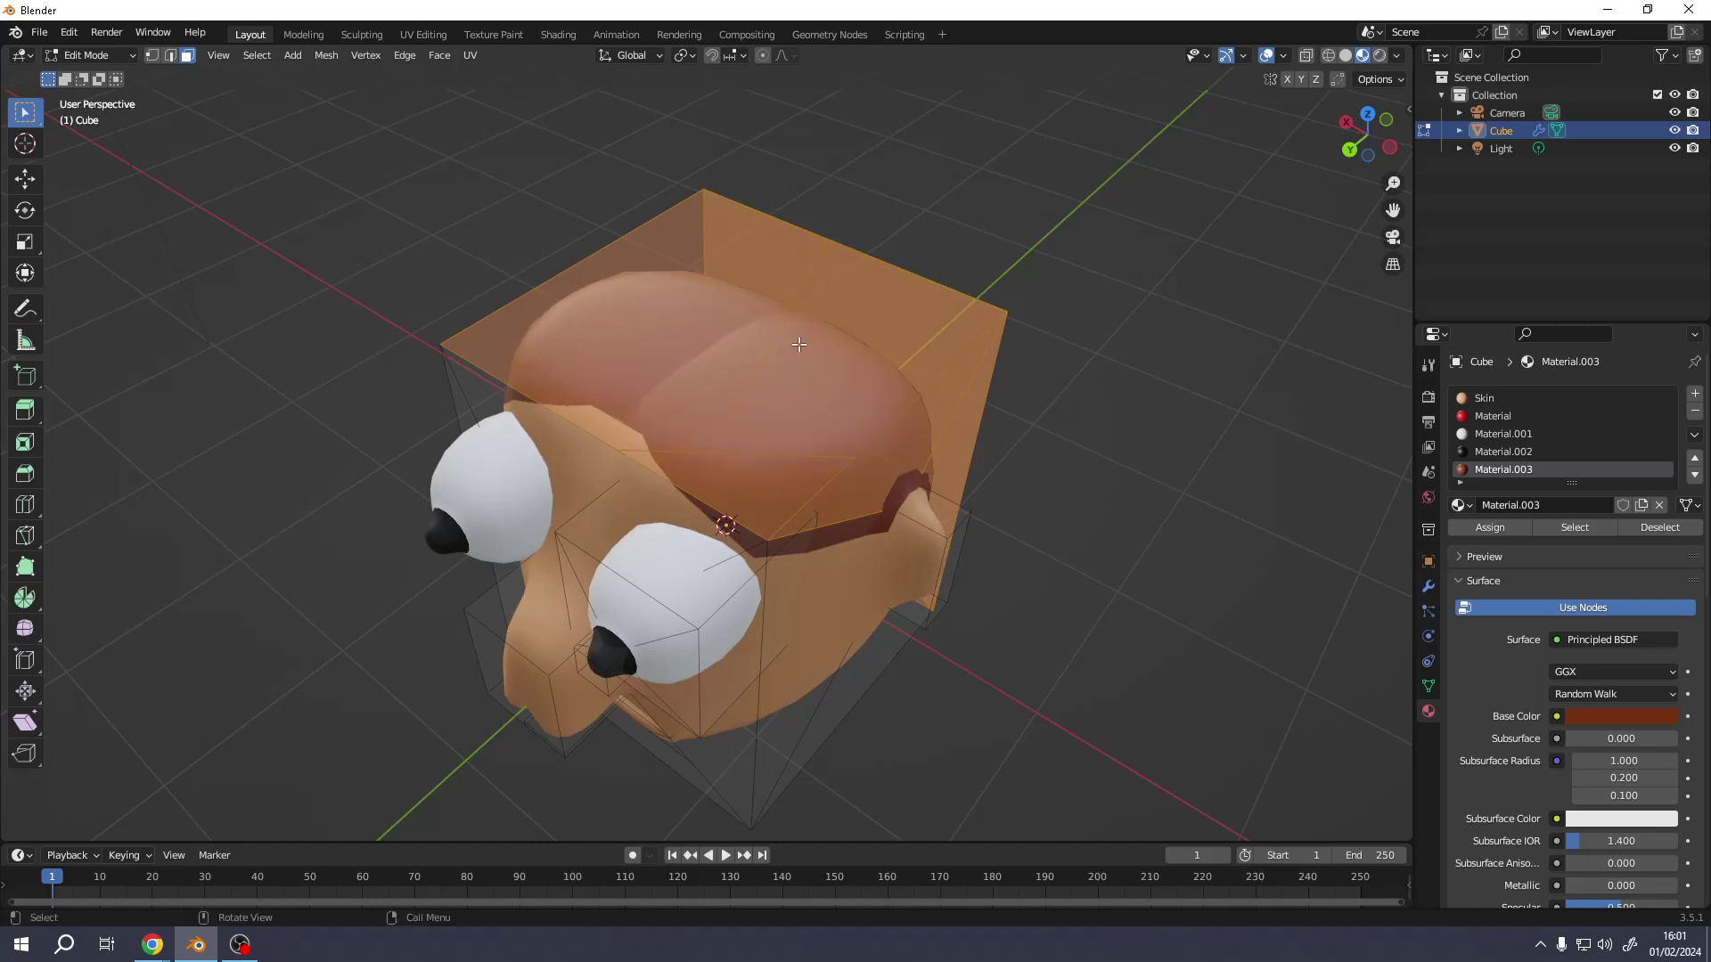
key(k)
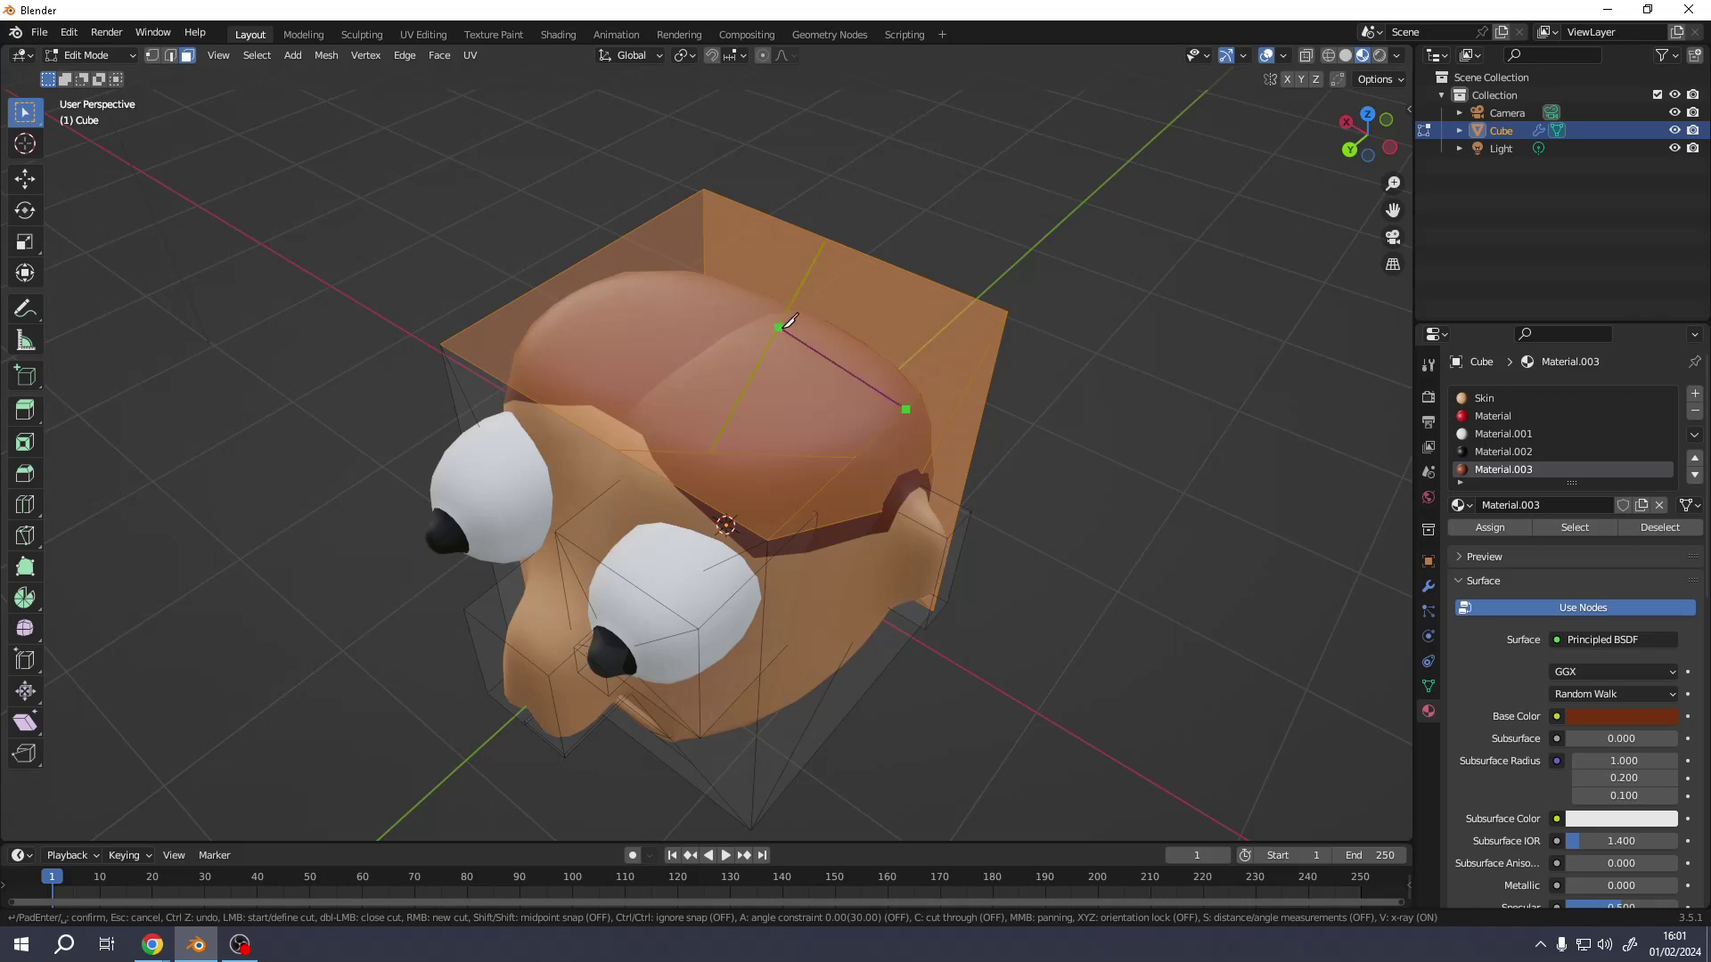
click(789, 321)
key(Return)
Extrude the outer and front sections of the cut top face upward to give the hair volume
mouse_move(789, 320)
middle_down()
mouse_move(794, 405)
mouse_move(682, 406)
mouse_move(722, 396)
mouse_move(768, 446)
middle_up()
click(886, 410)
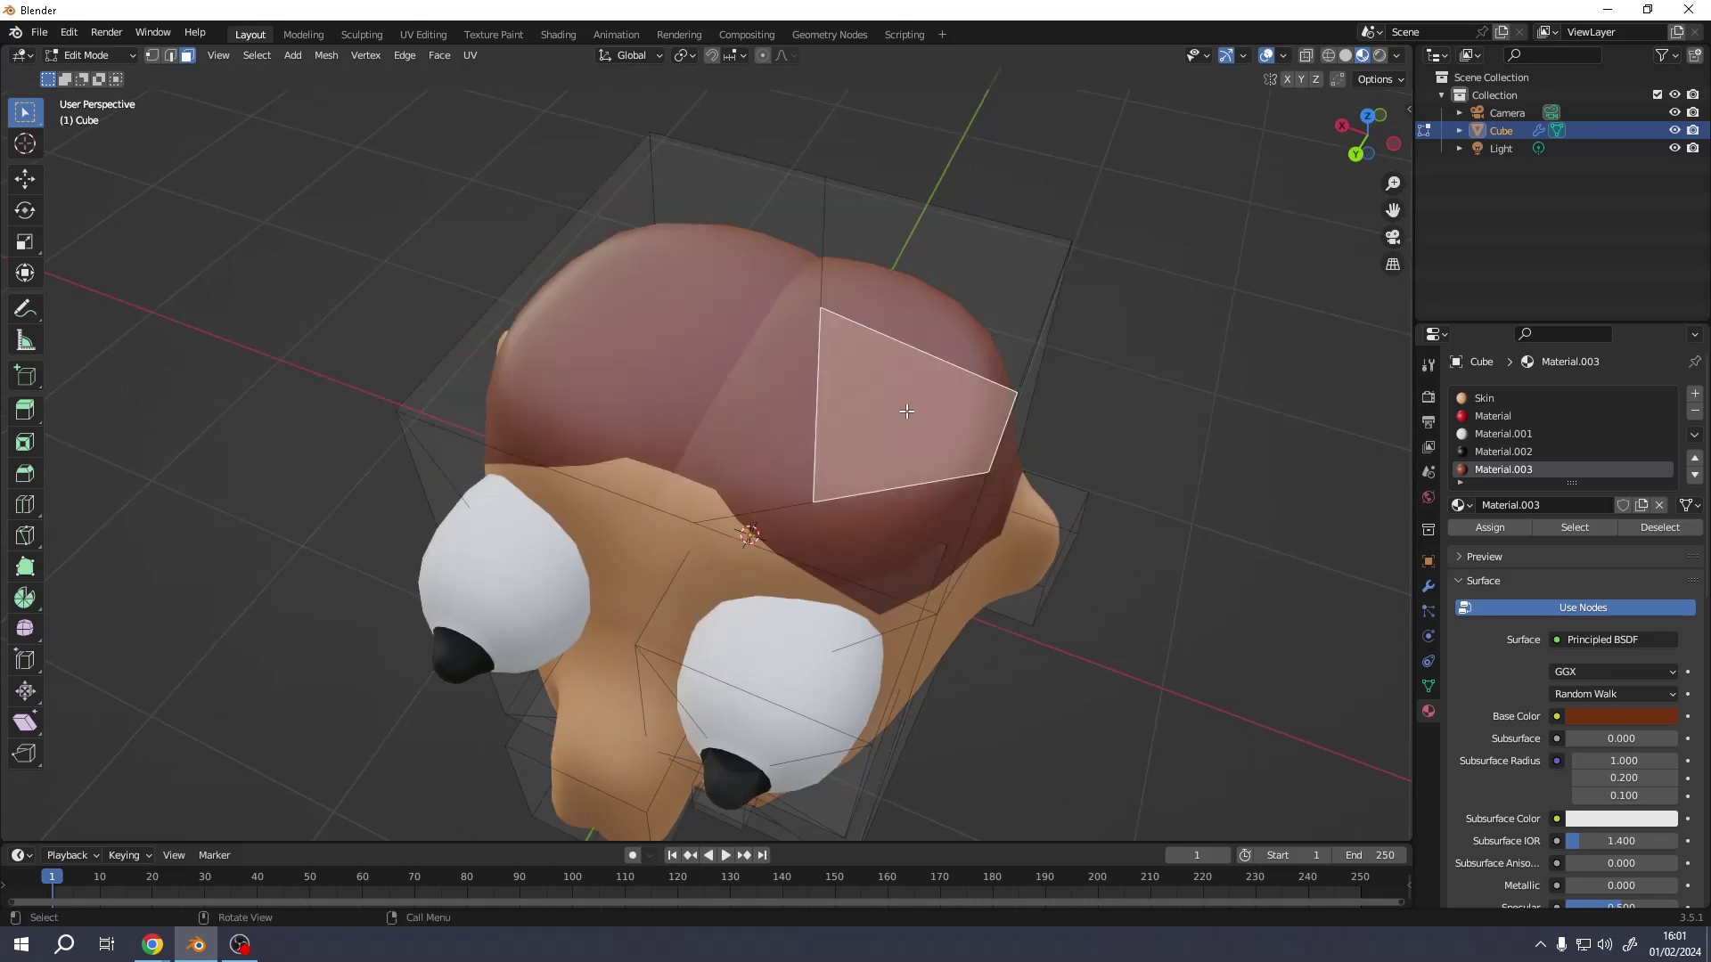
click(911, 543)
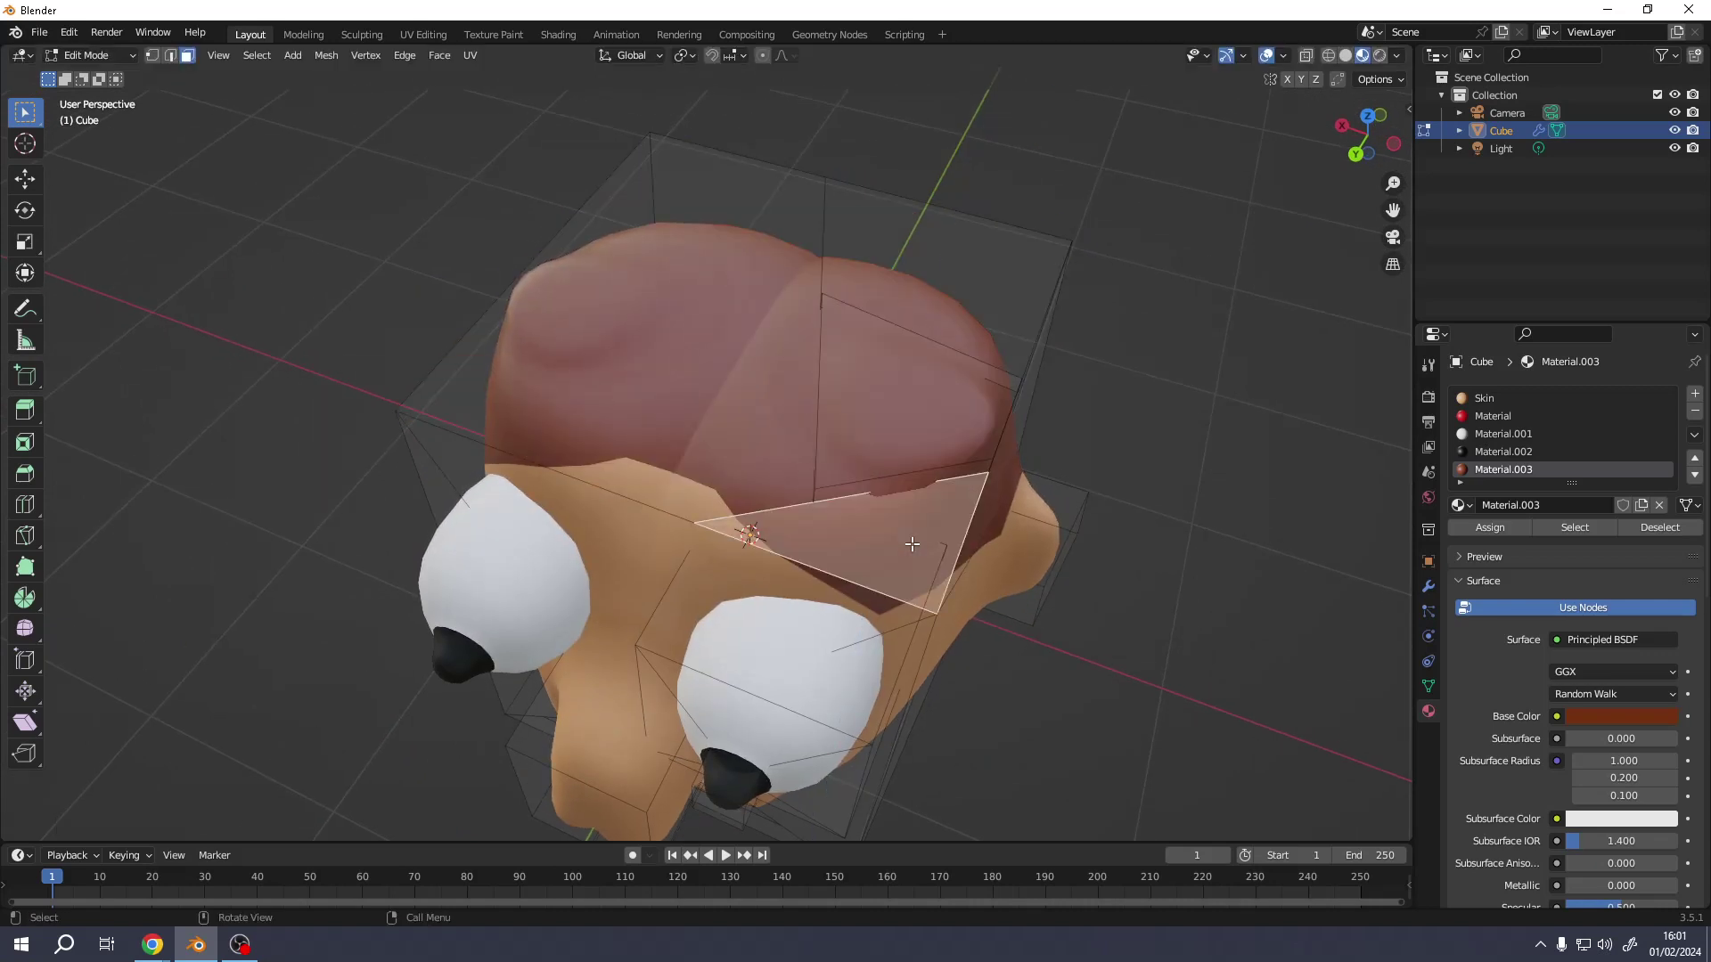
key(e)
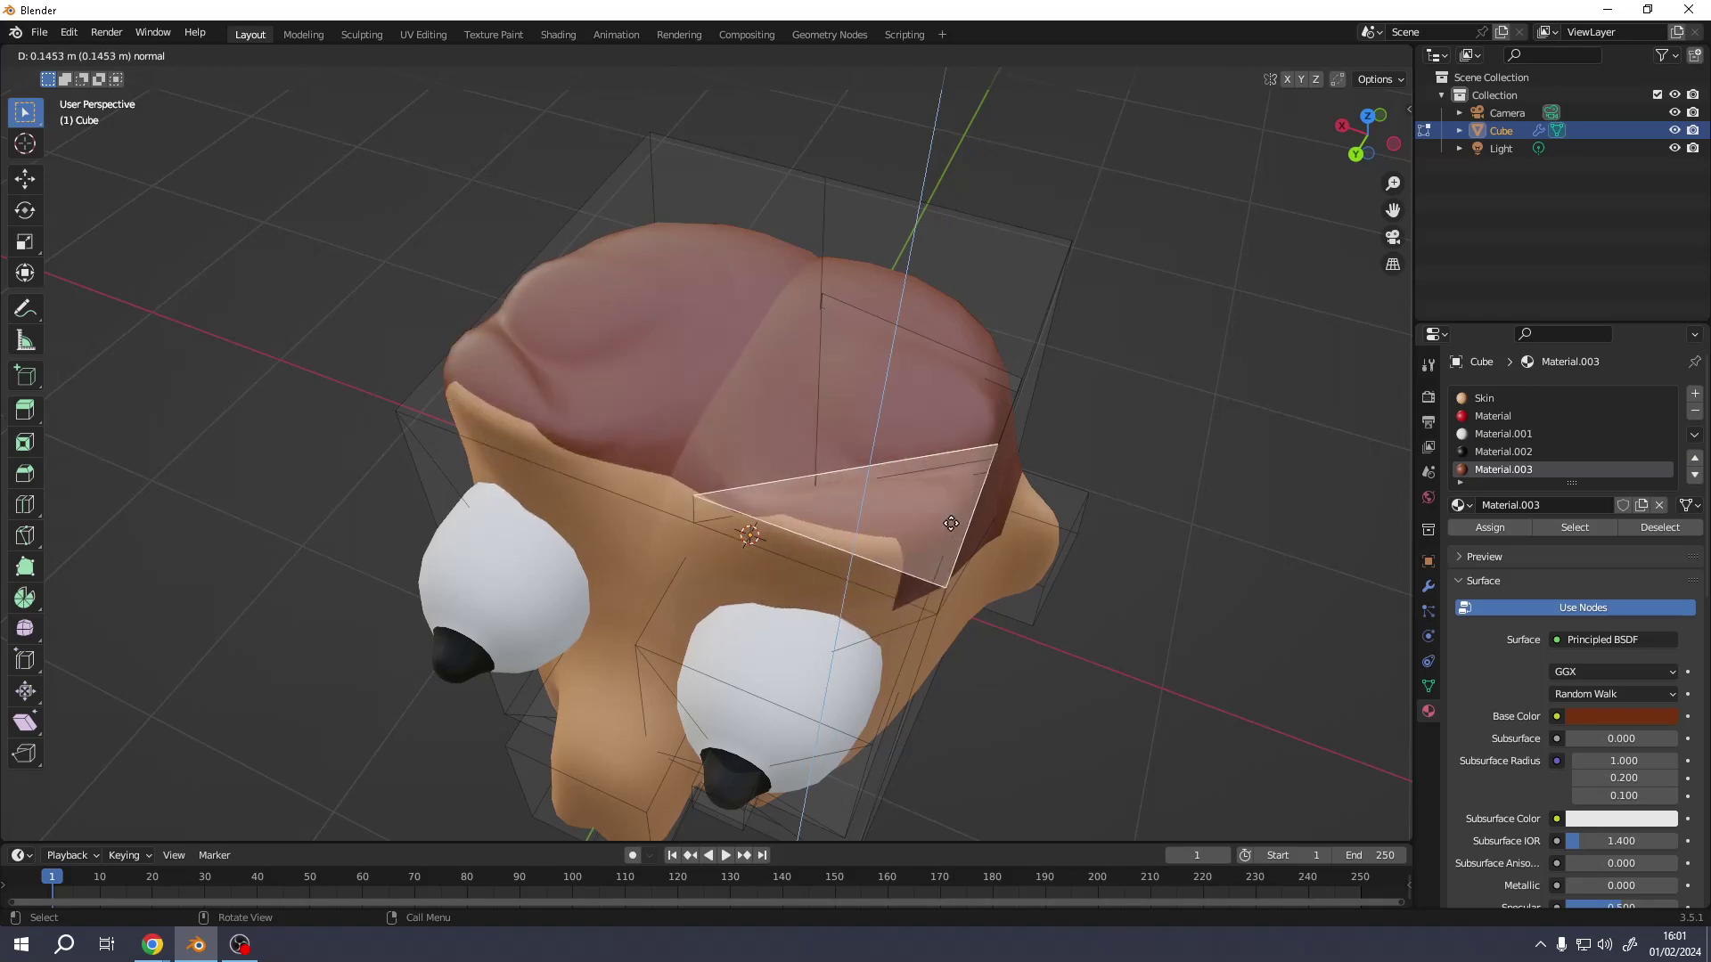
click(952, 521)
Extrude the hair once more and return to Object Mode to view the whole head
middle_drag(951, 521, 831, 388)
key(e)
click(669, 363)
key(Tab)
scroll(873, 401, down, 3)
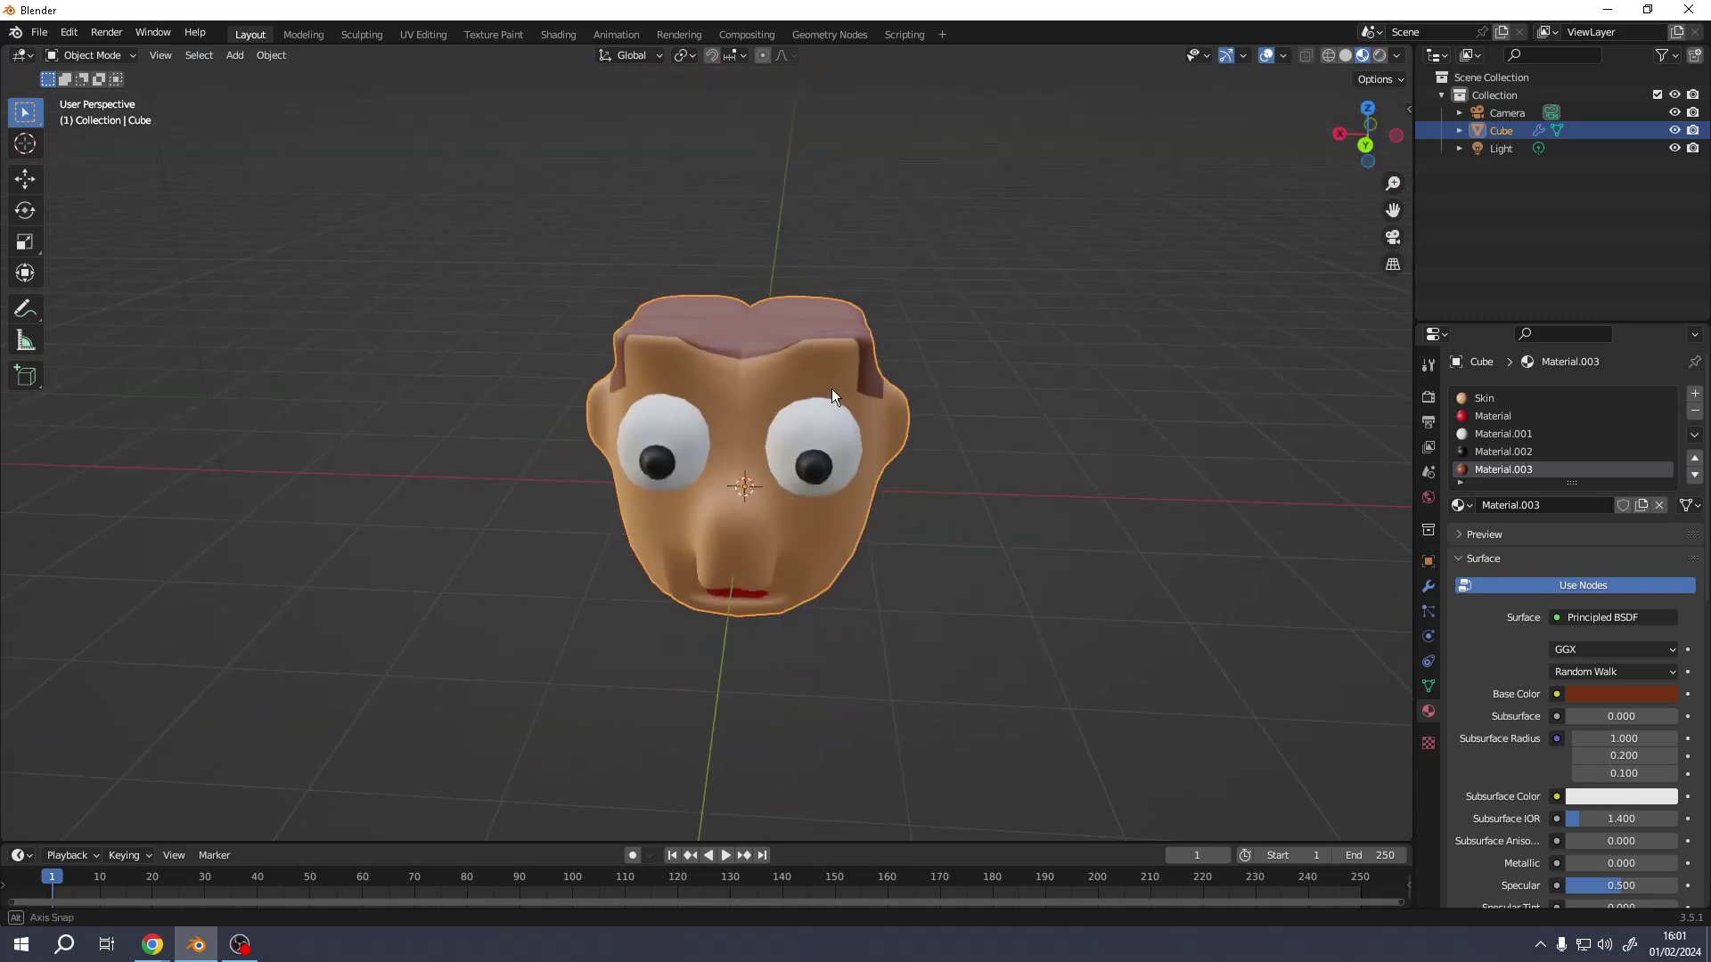
key(shift+a)
mouse_move(782, 411)
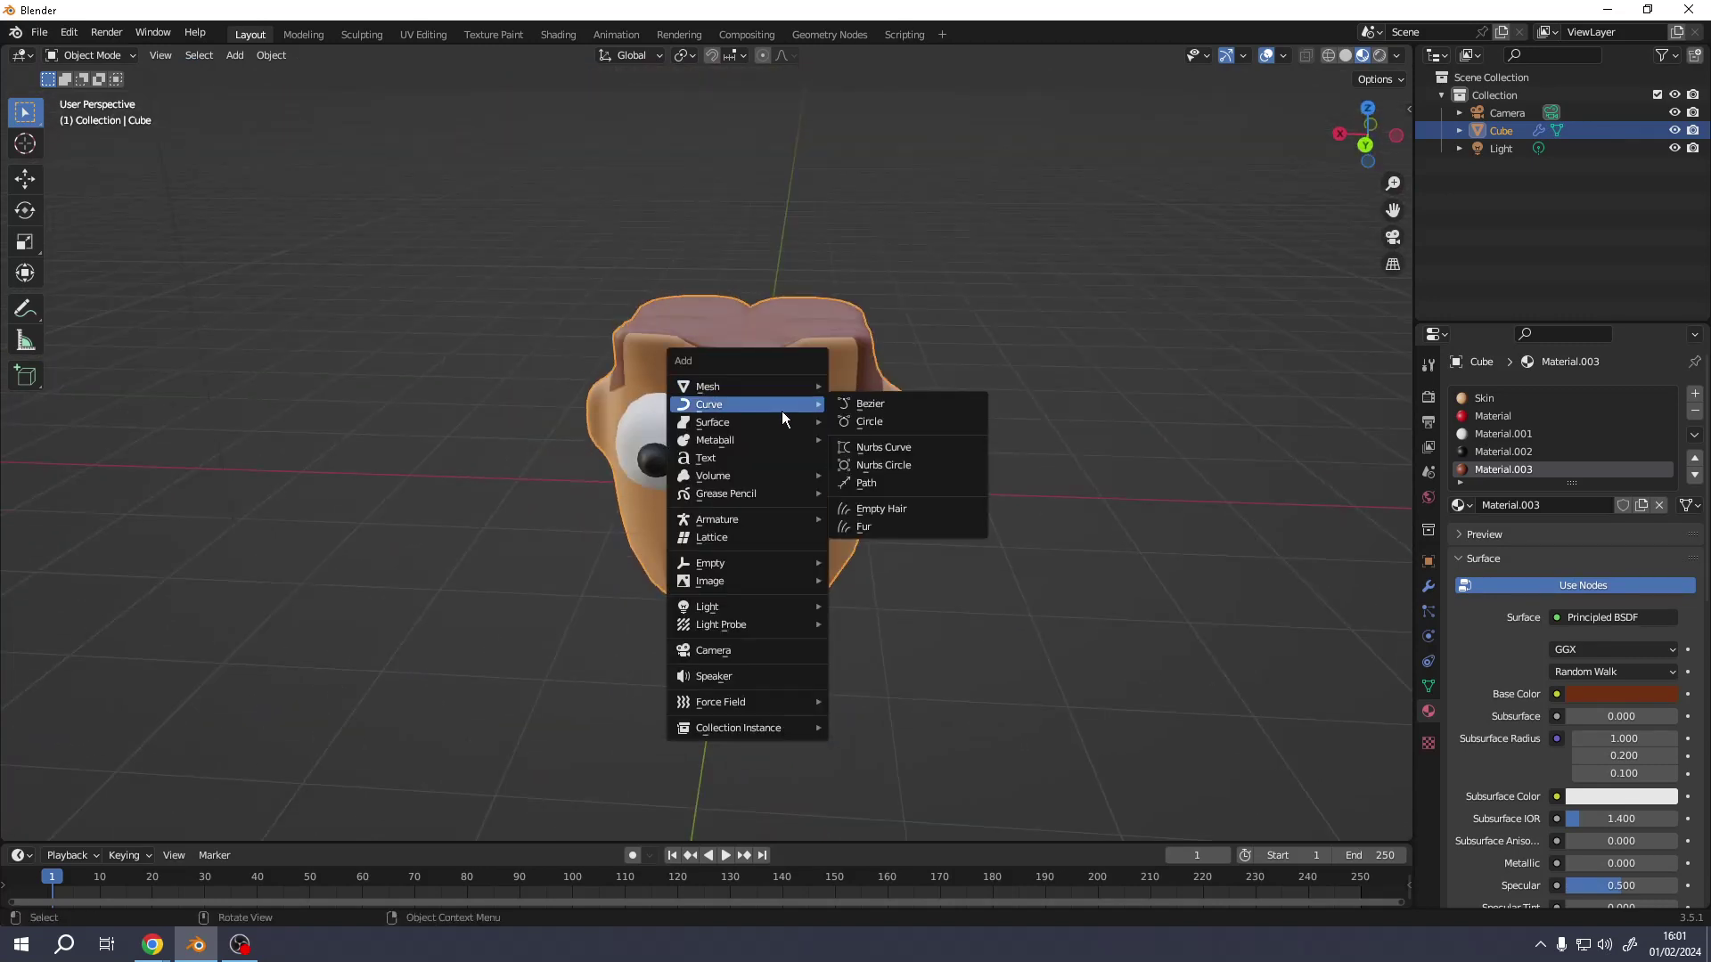
key(Escape)
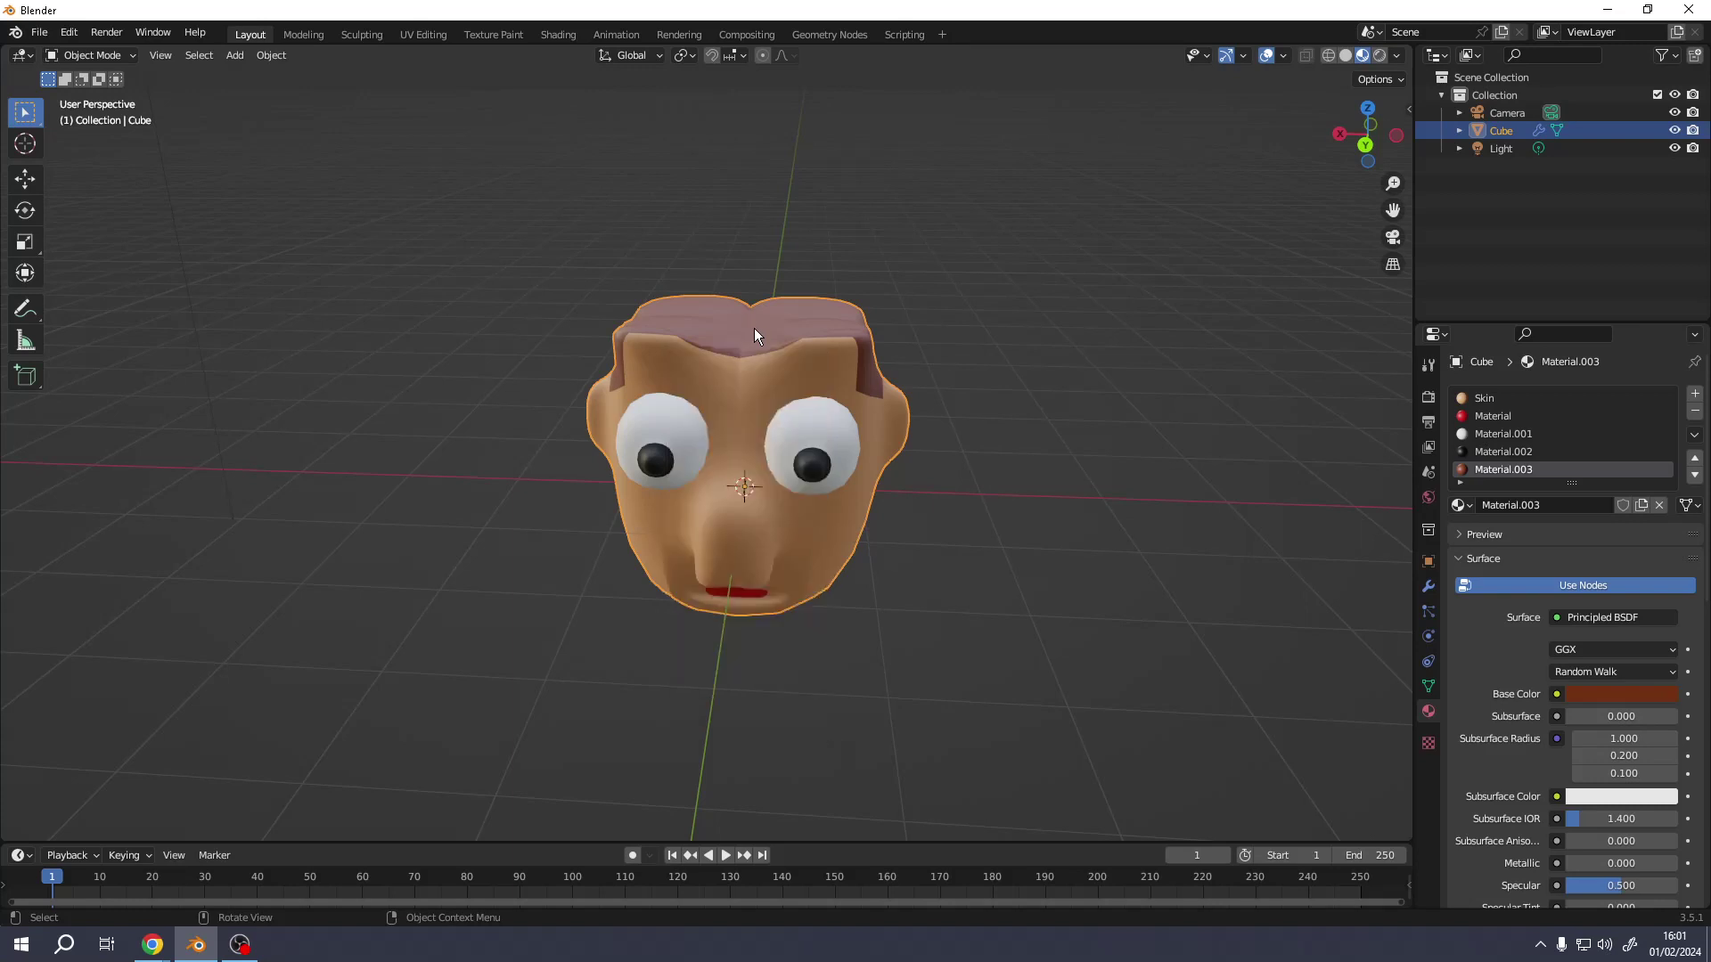
Add a new cube to the head mesh in Edit Mode and raise it along Z to the top of the head
key(Tab)
key(shift+a)
click(779, 399)
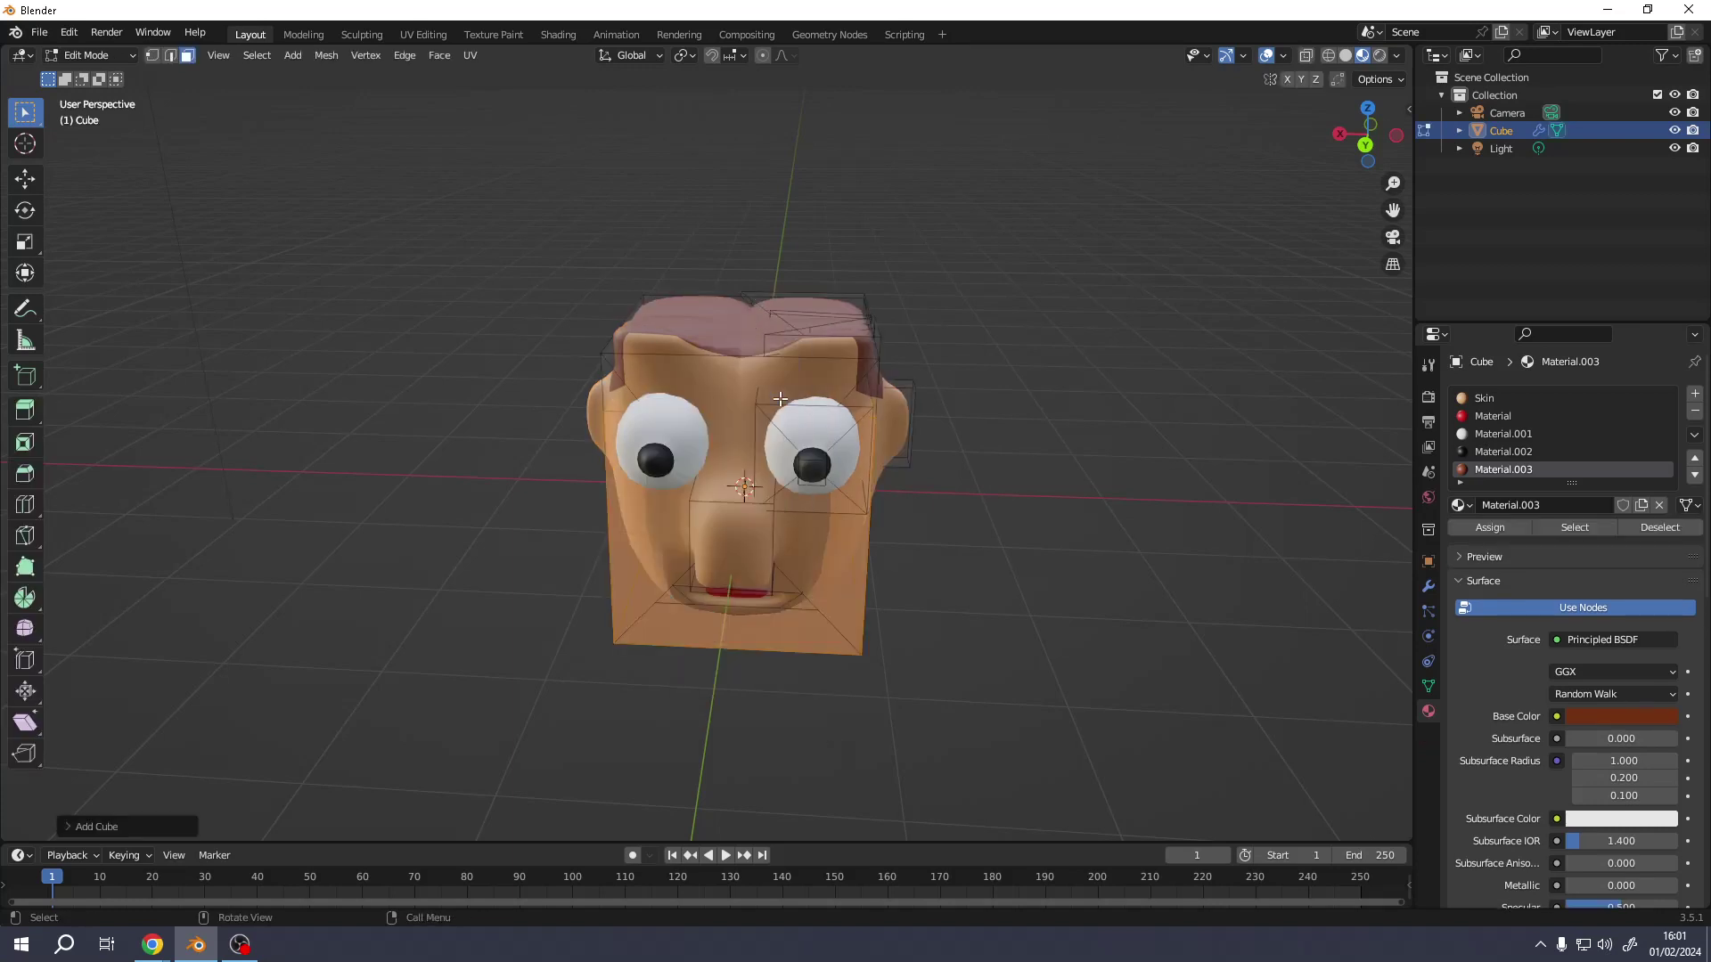
key(g)
key(z)
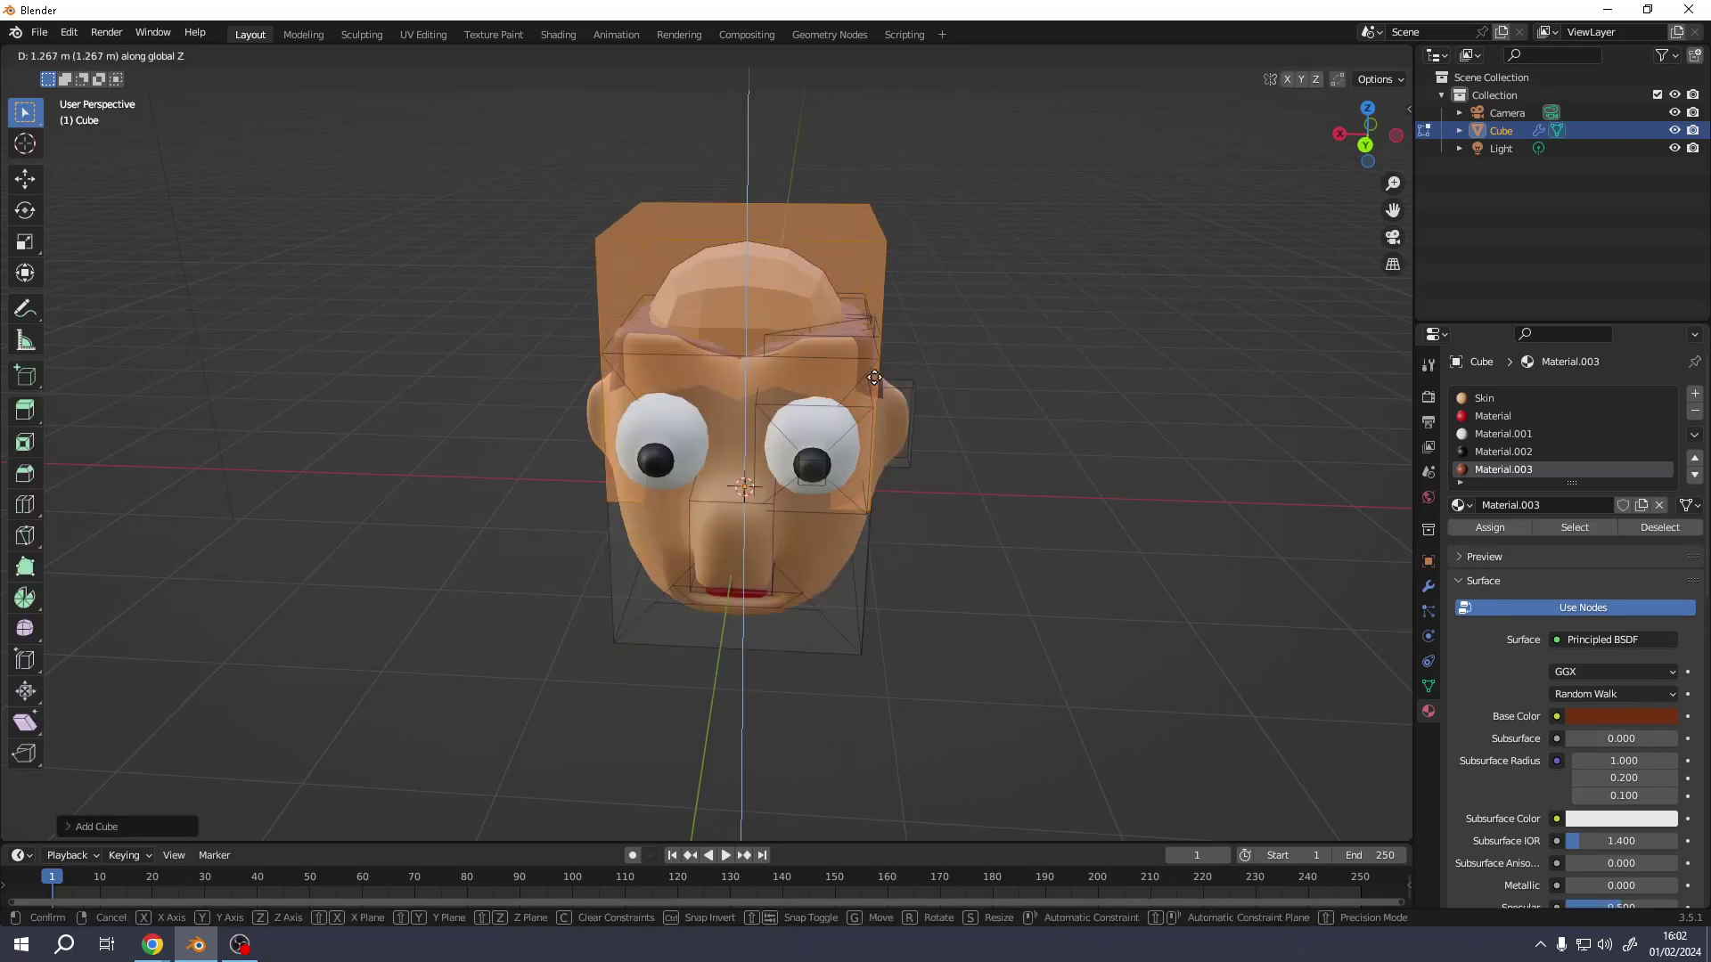
click(992, 345)
Shift the new cube about 0.23 m along X and move it forward in front of the forehead
middle_drag(1016, 293, 977, 328)
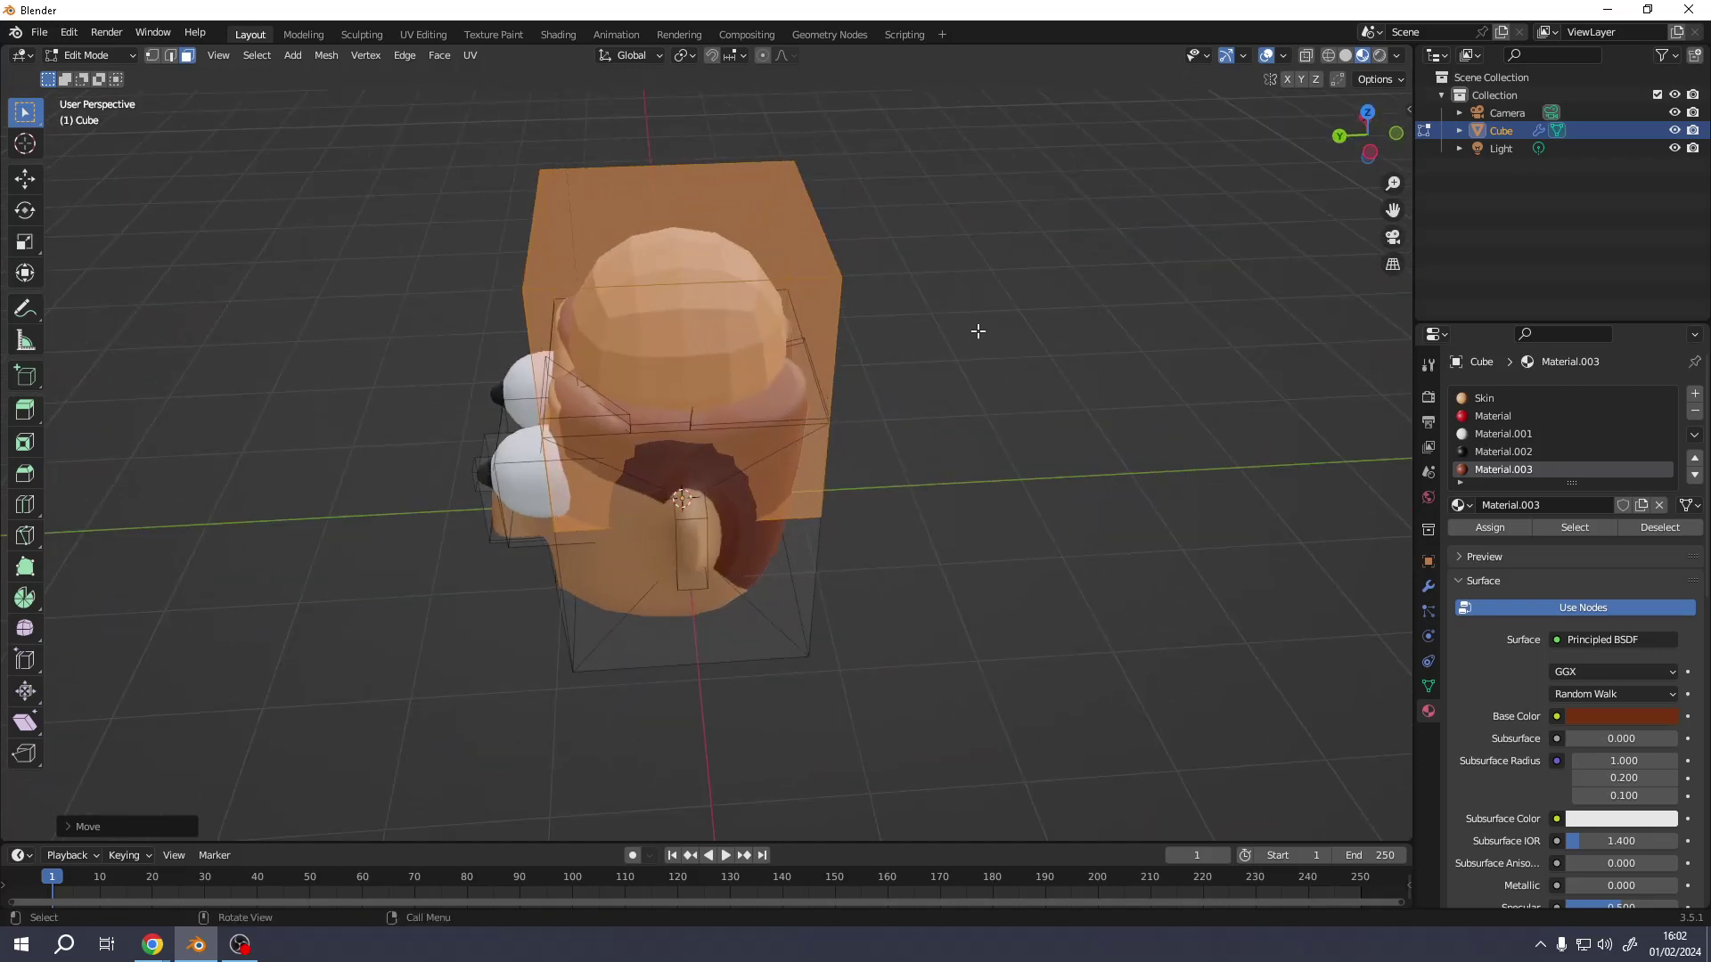
key(g)
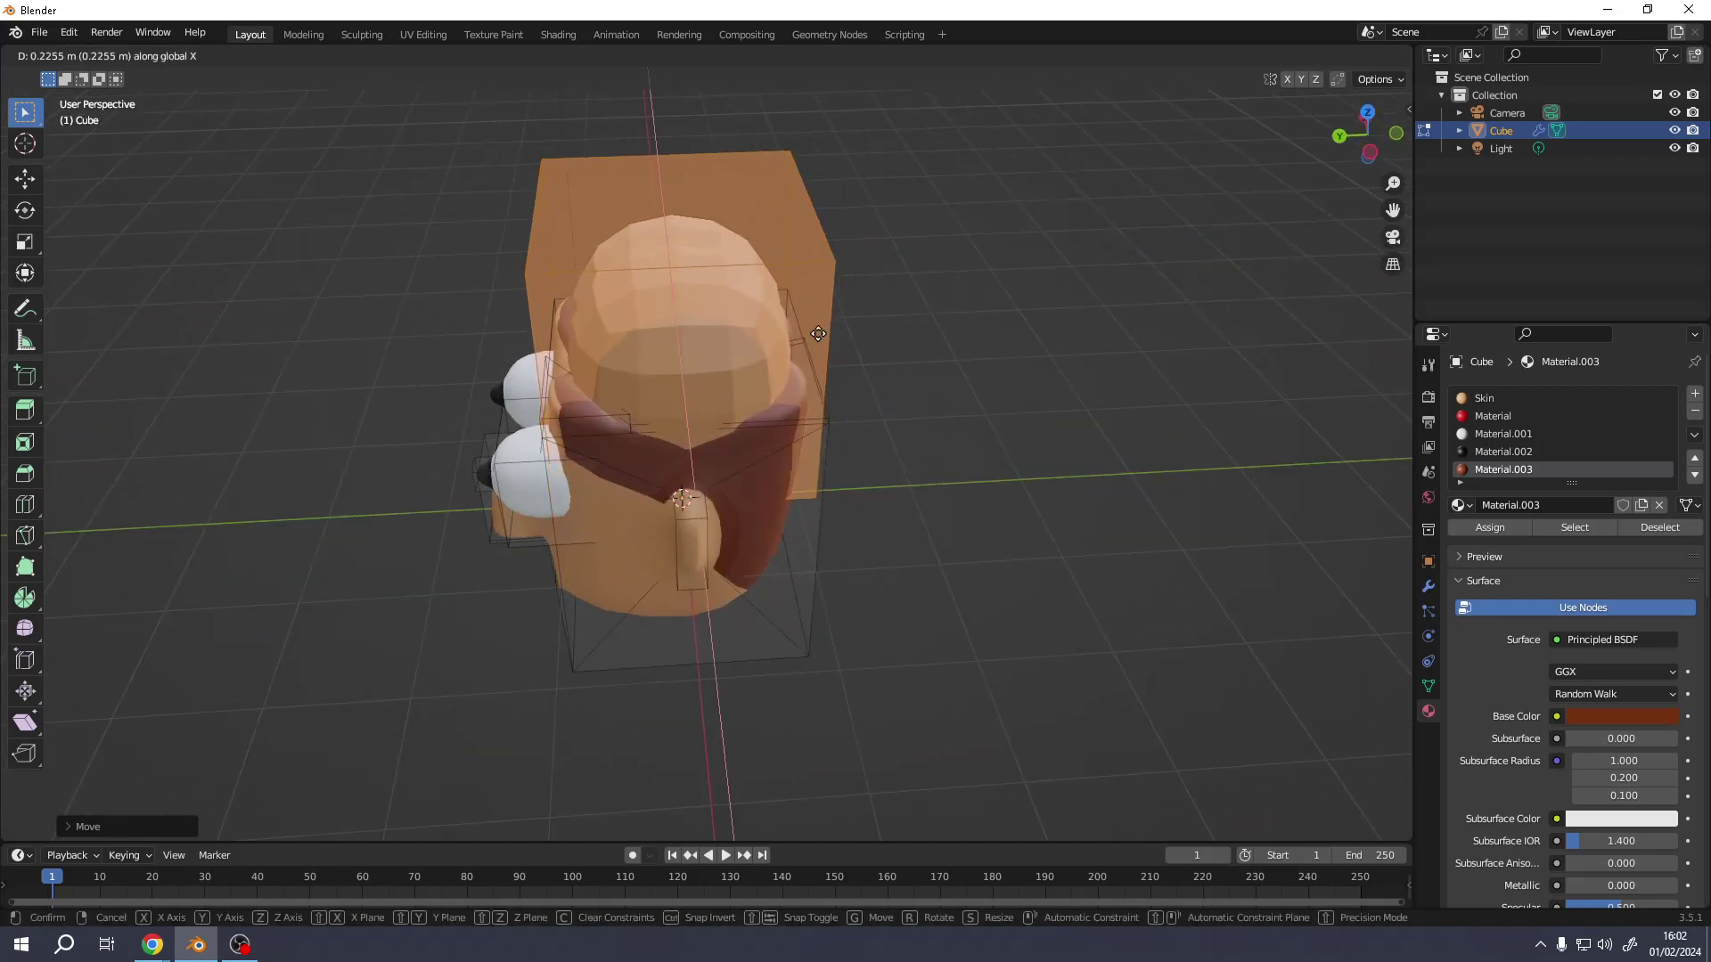
click(819, 333)
key(g)
click(602, 337)
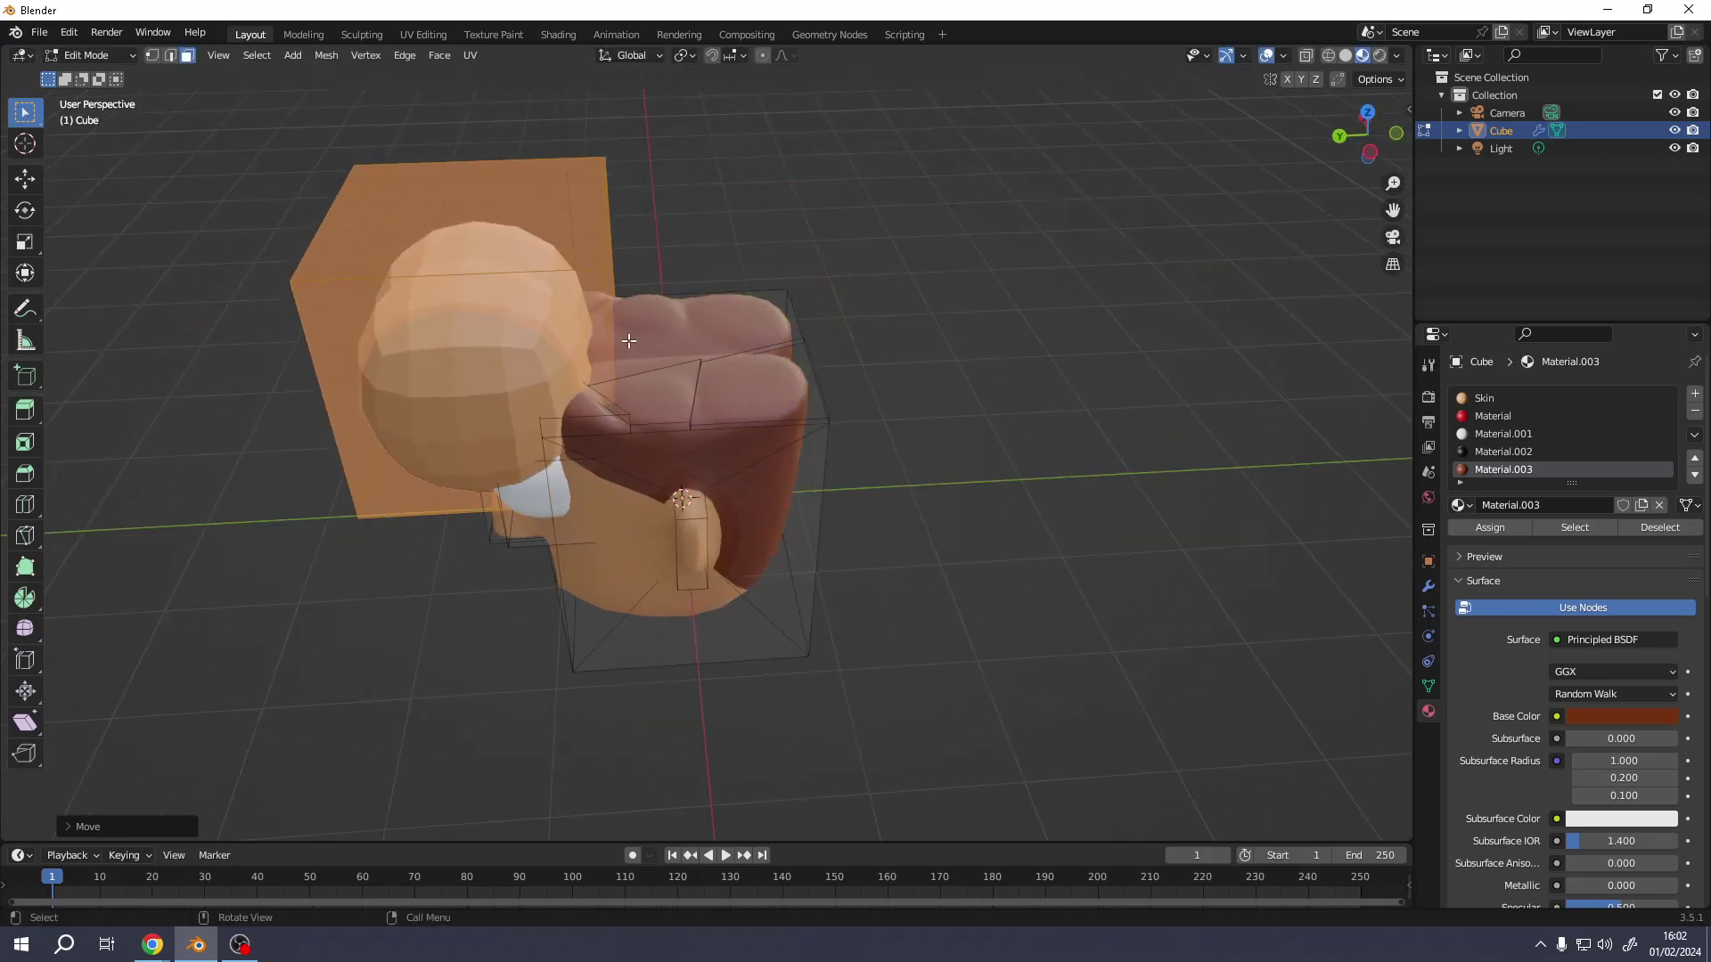
Scale the new cube down to a small block and stretch it along X into a thin eyebrow bar
middle_drag(601, 337, 908, 375)
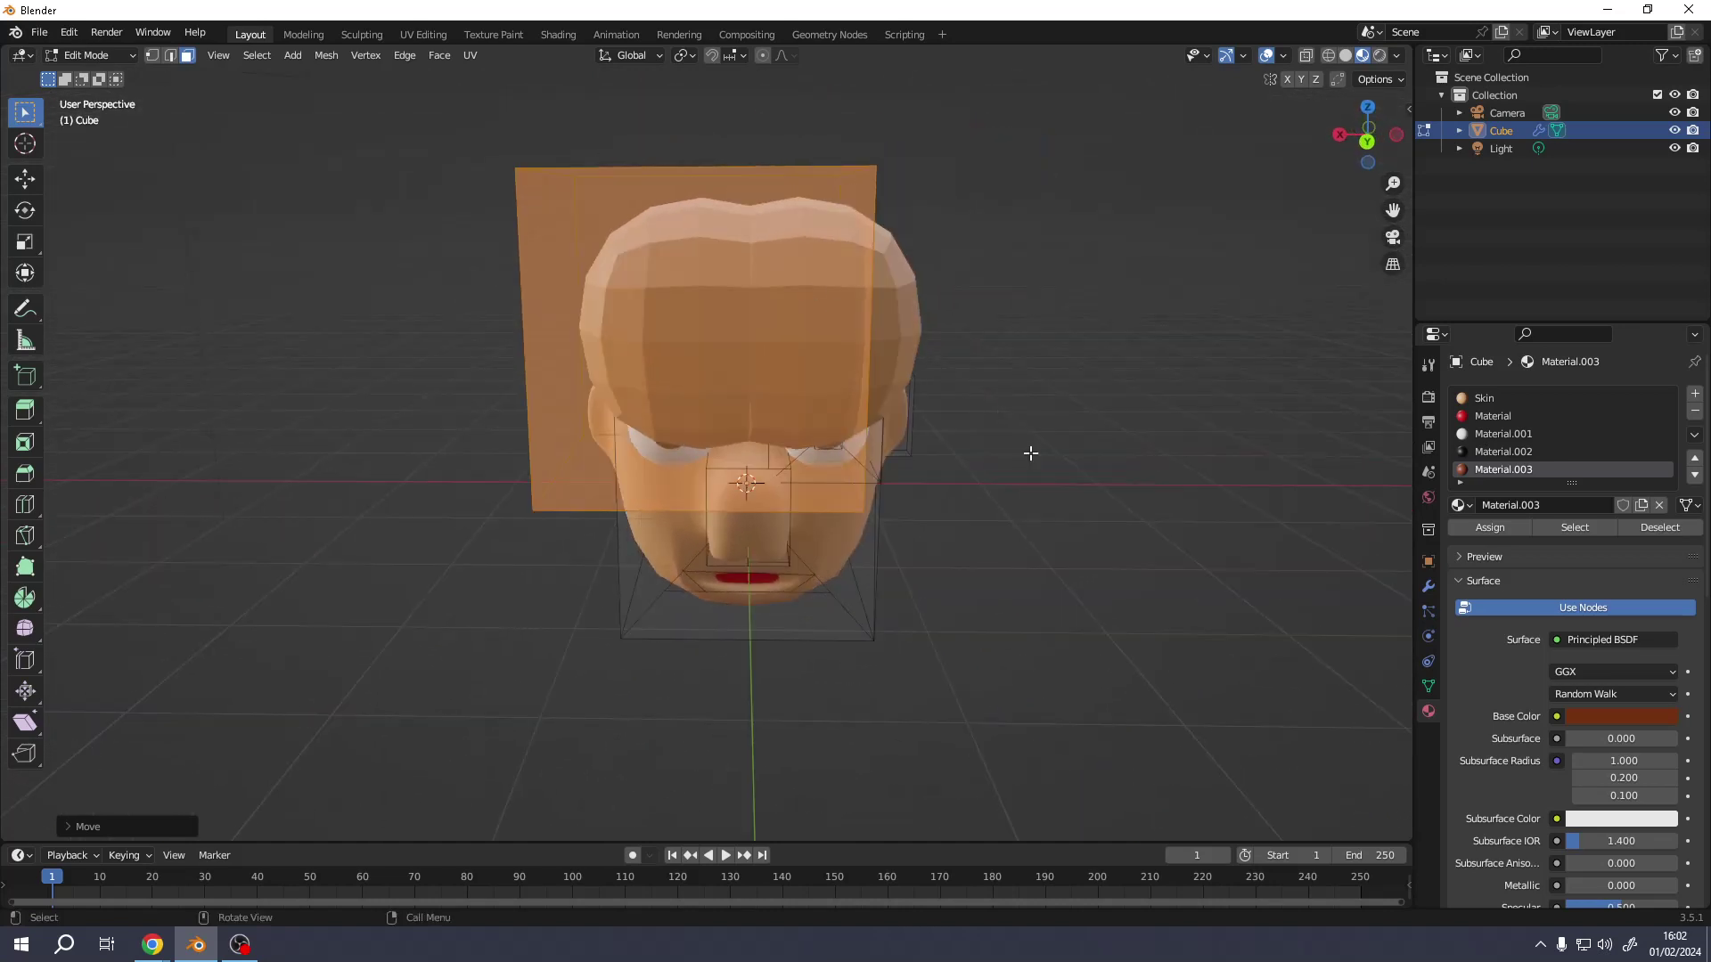
key(s)
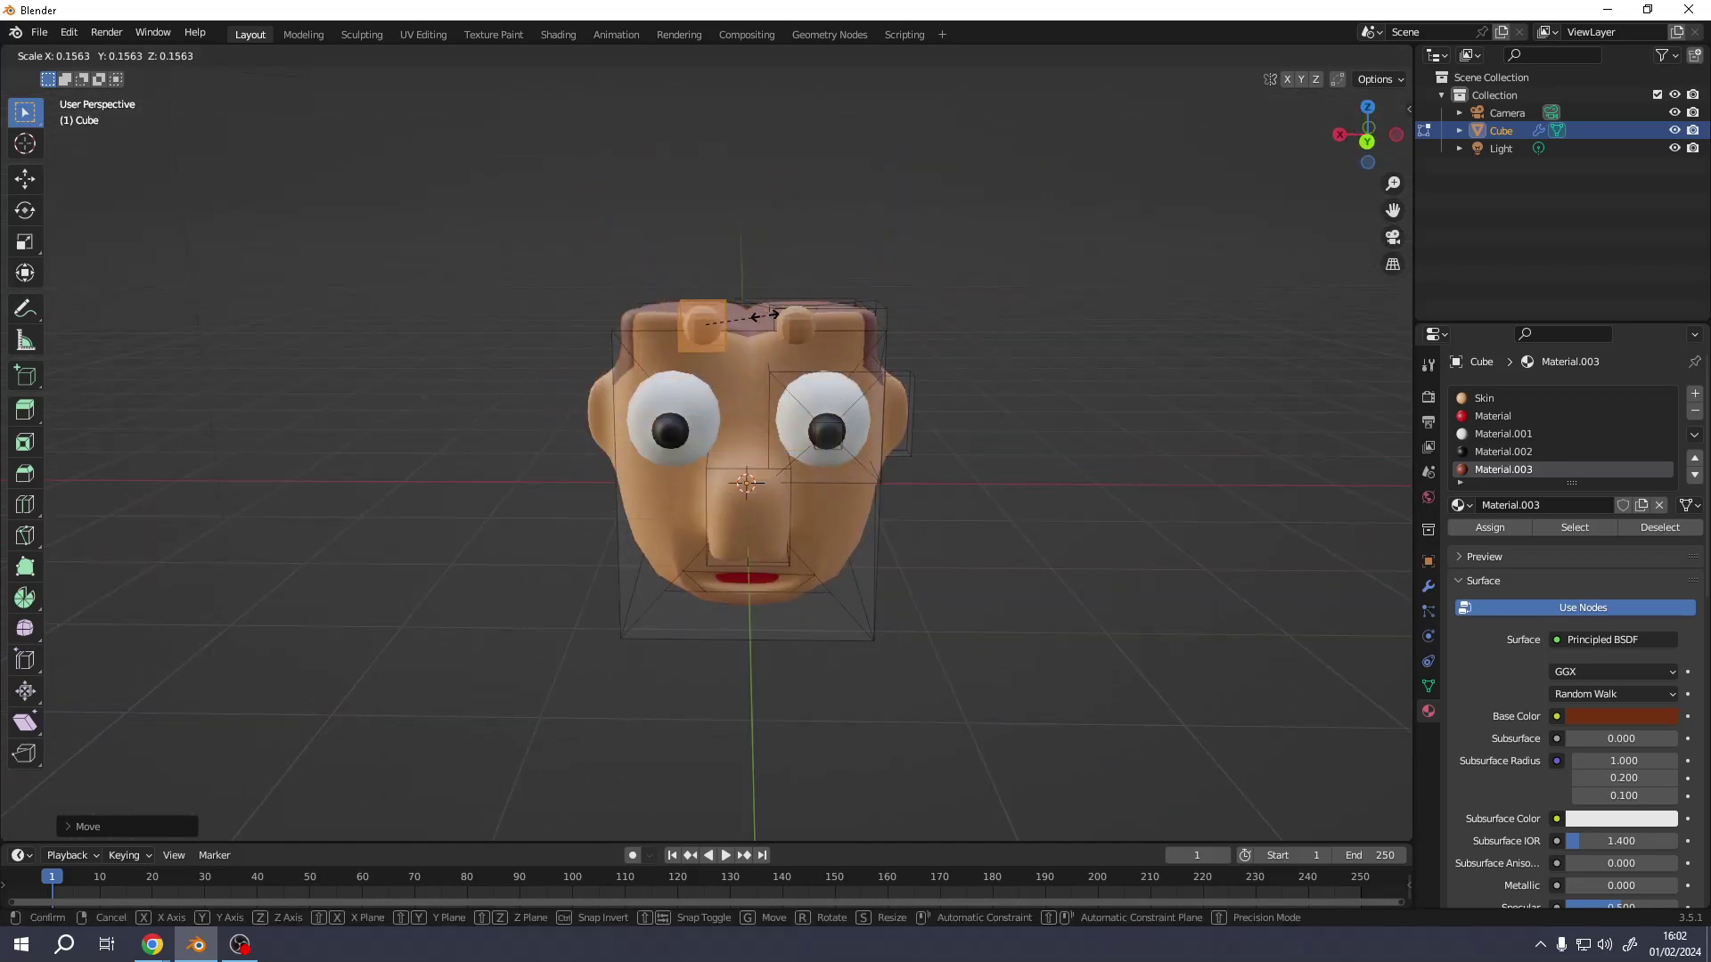
click(736, 314)
key(s)
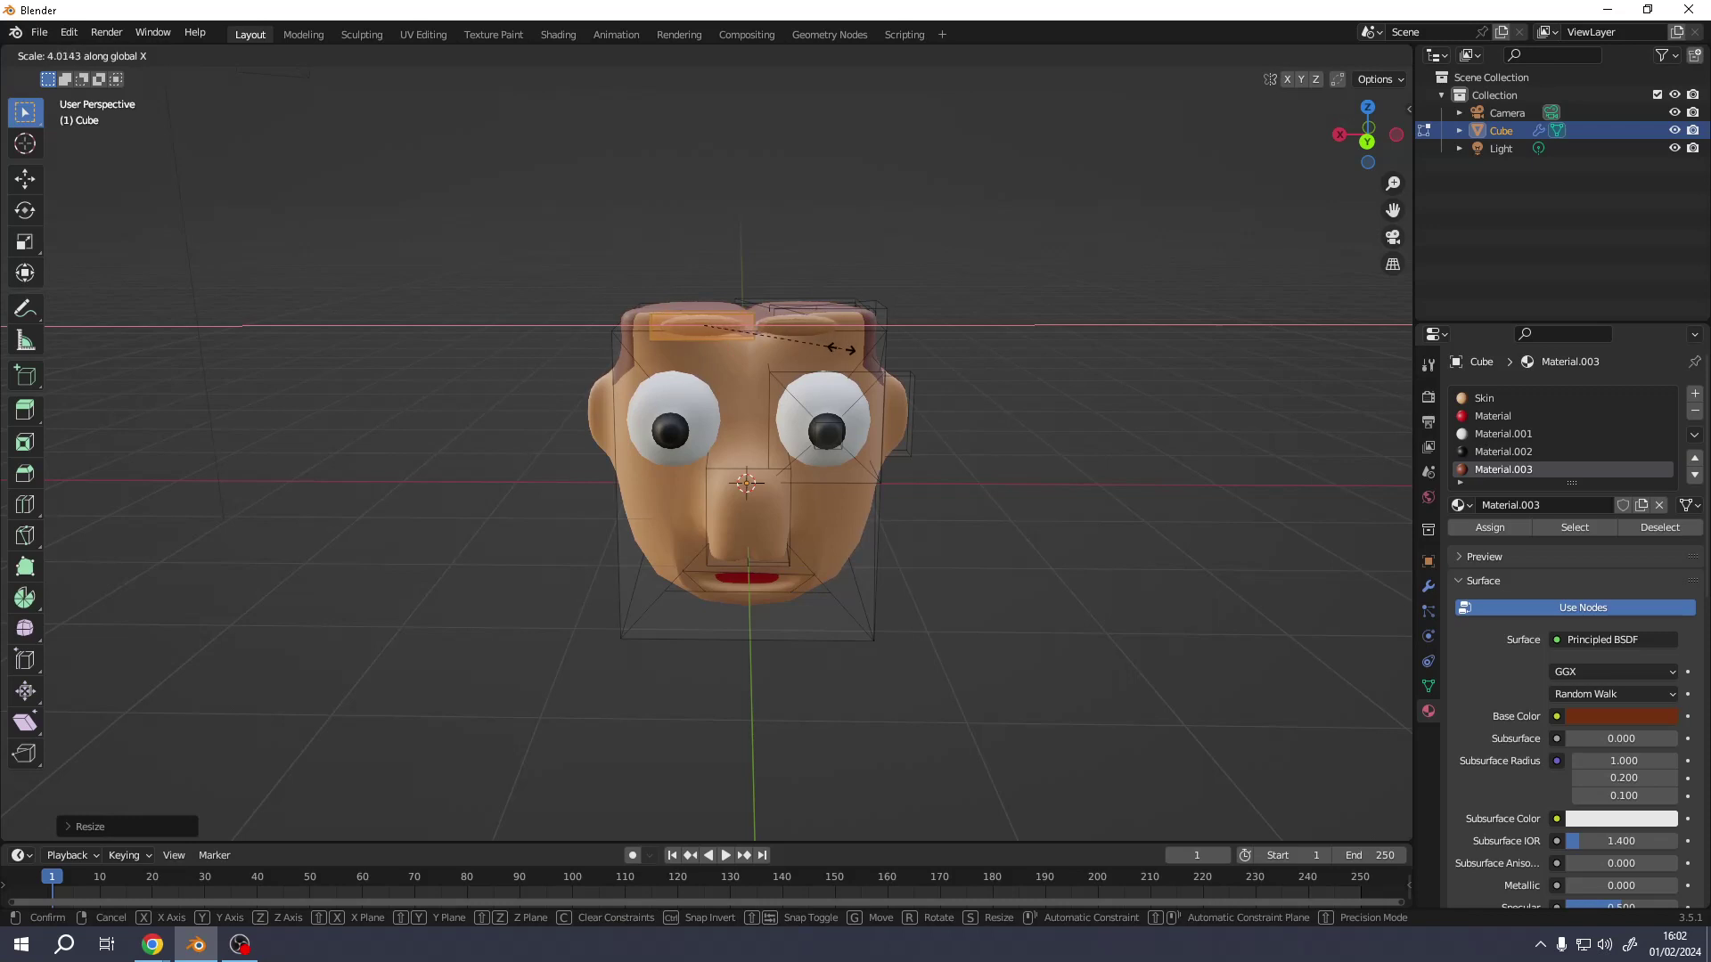
click(878, 354)
Move the eyebrow bar outward and down above the eye and assign it the brown Material.003
middle_drag(878, 355, 874, 371)
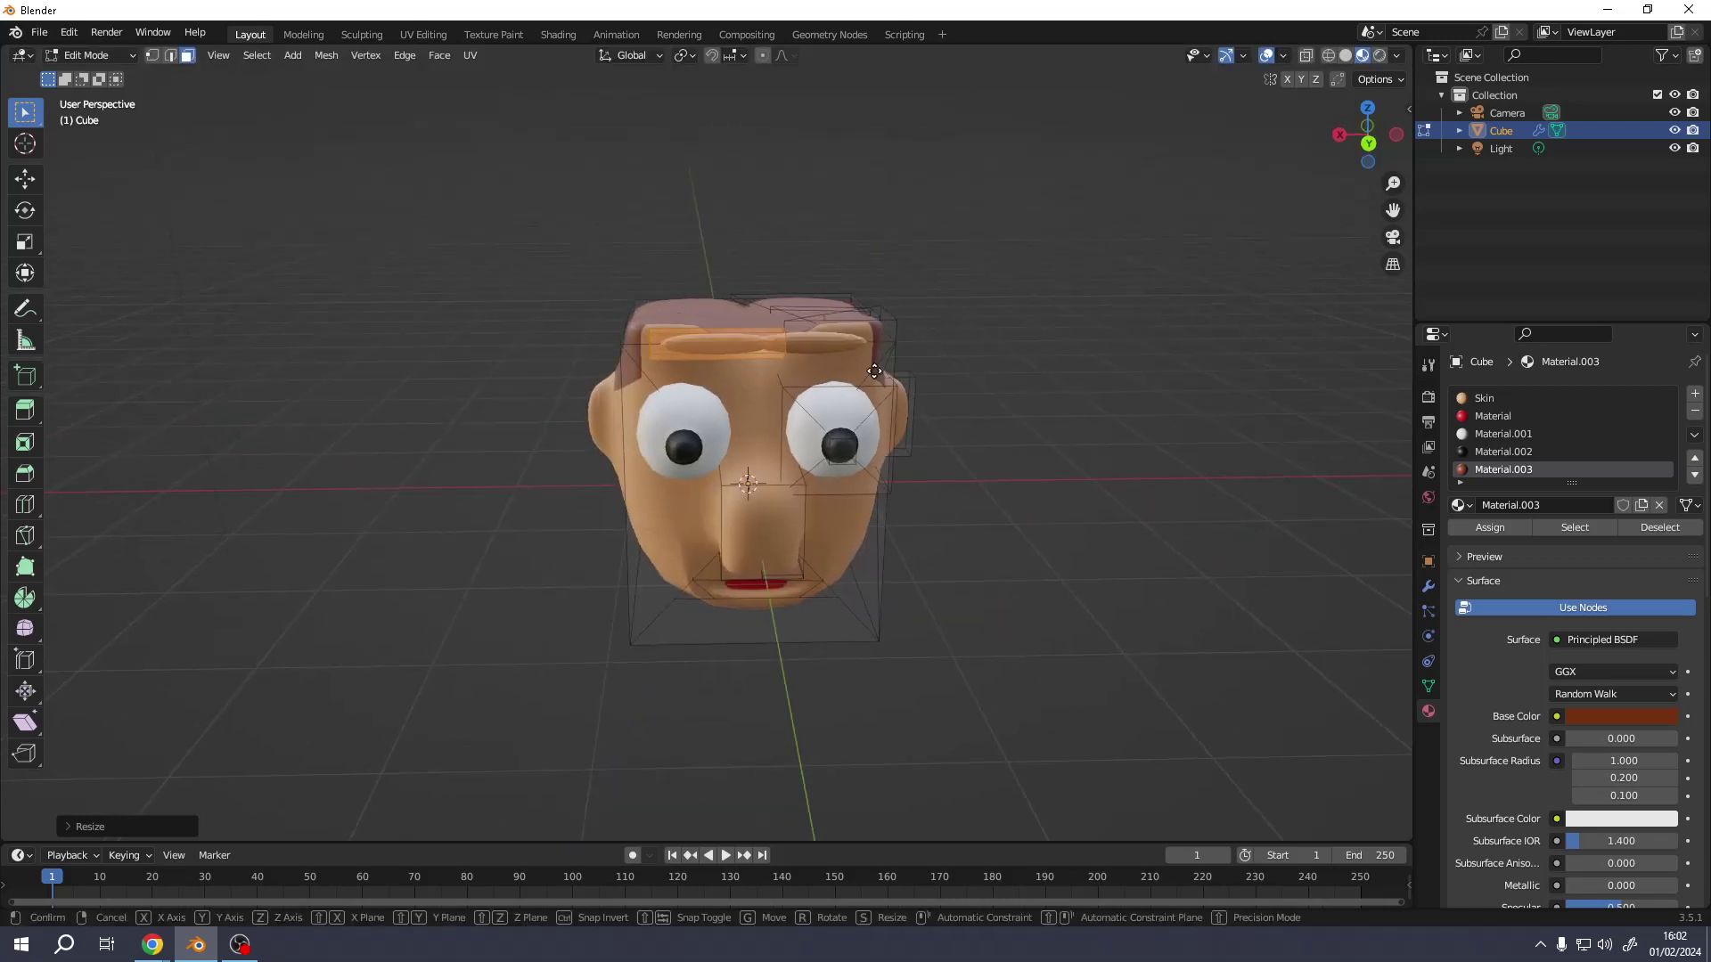
click(829, 371)
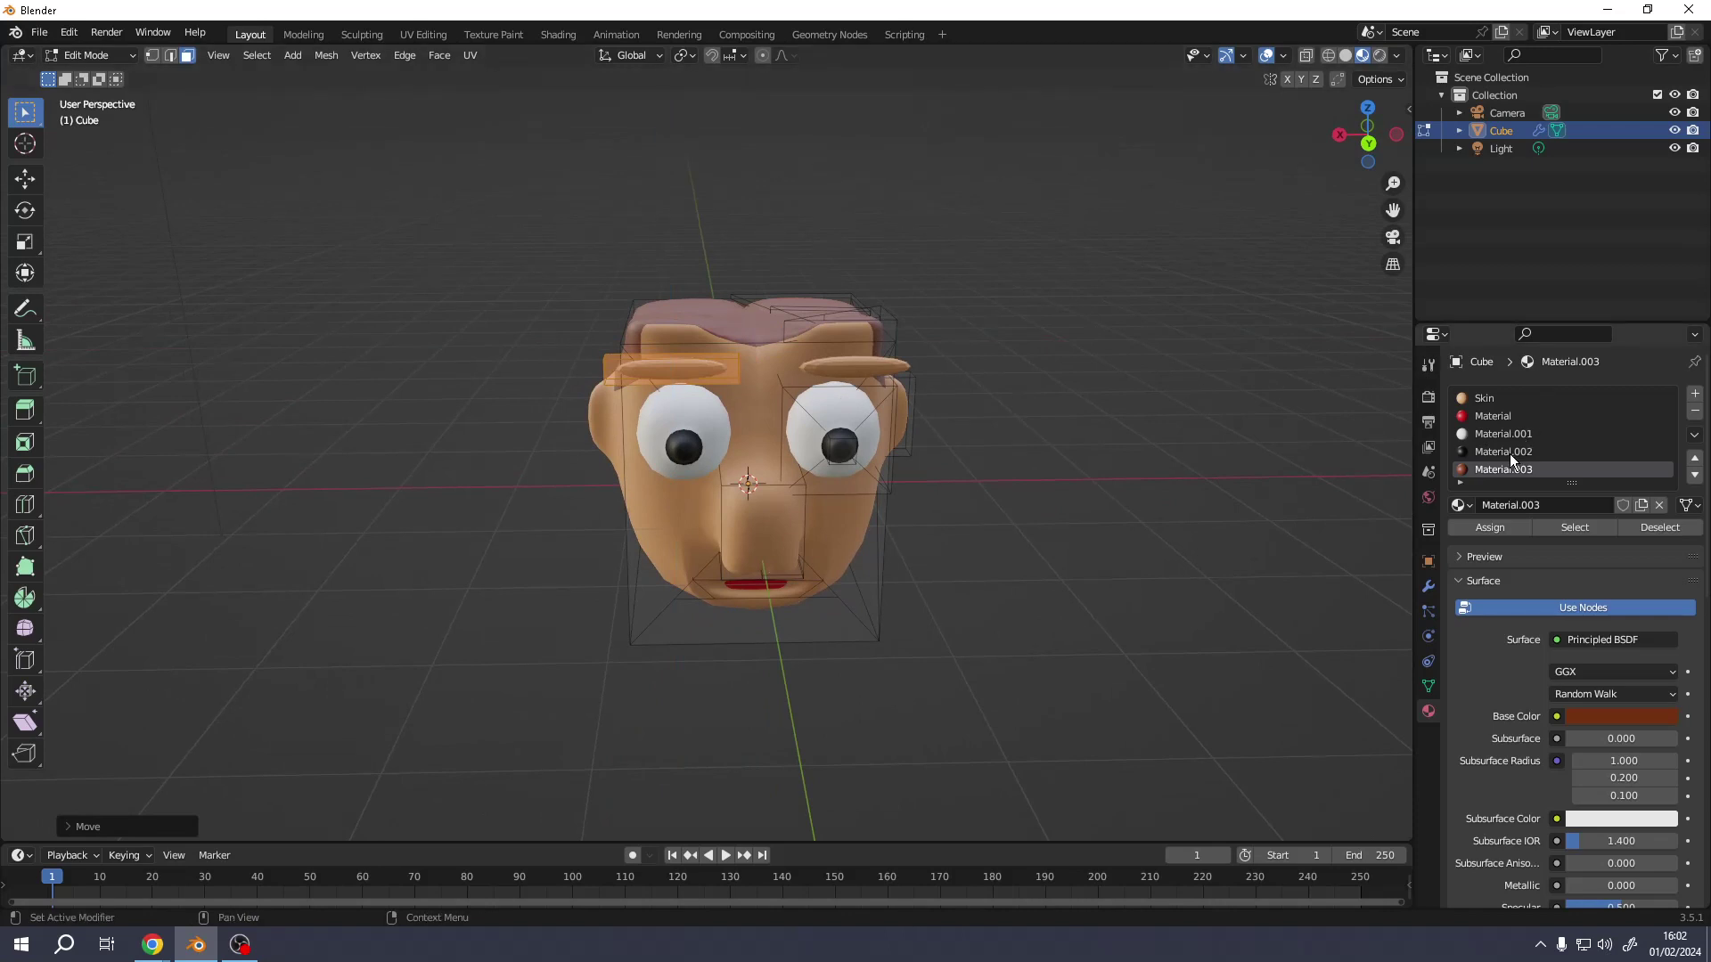
click(1489, 533)
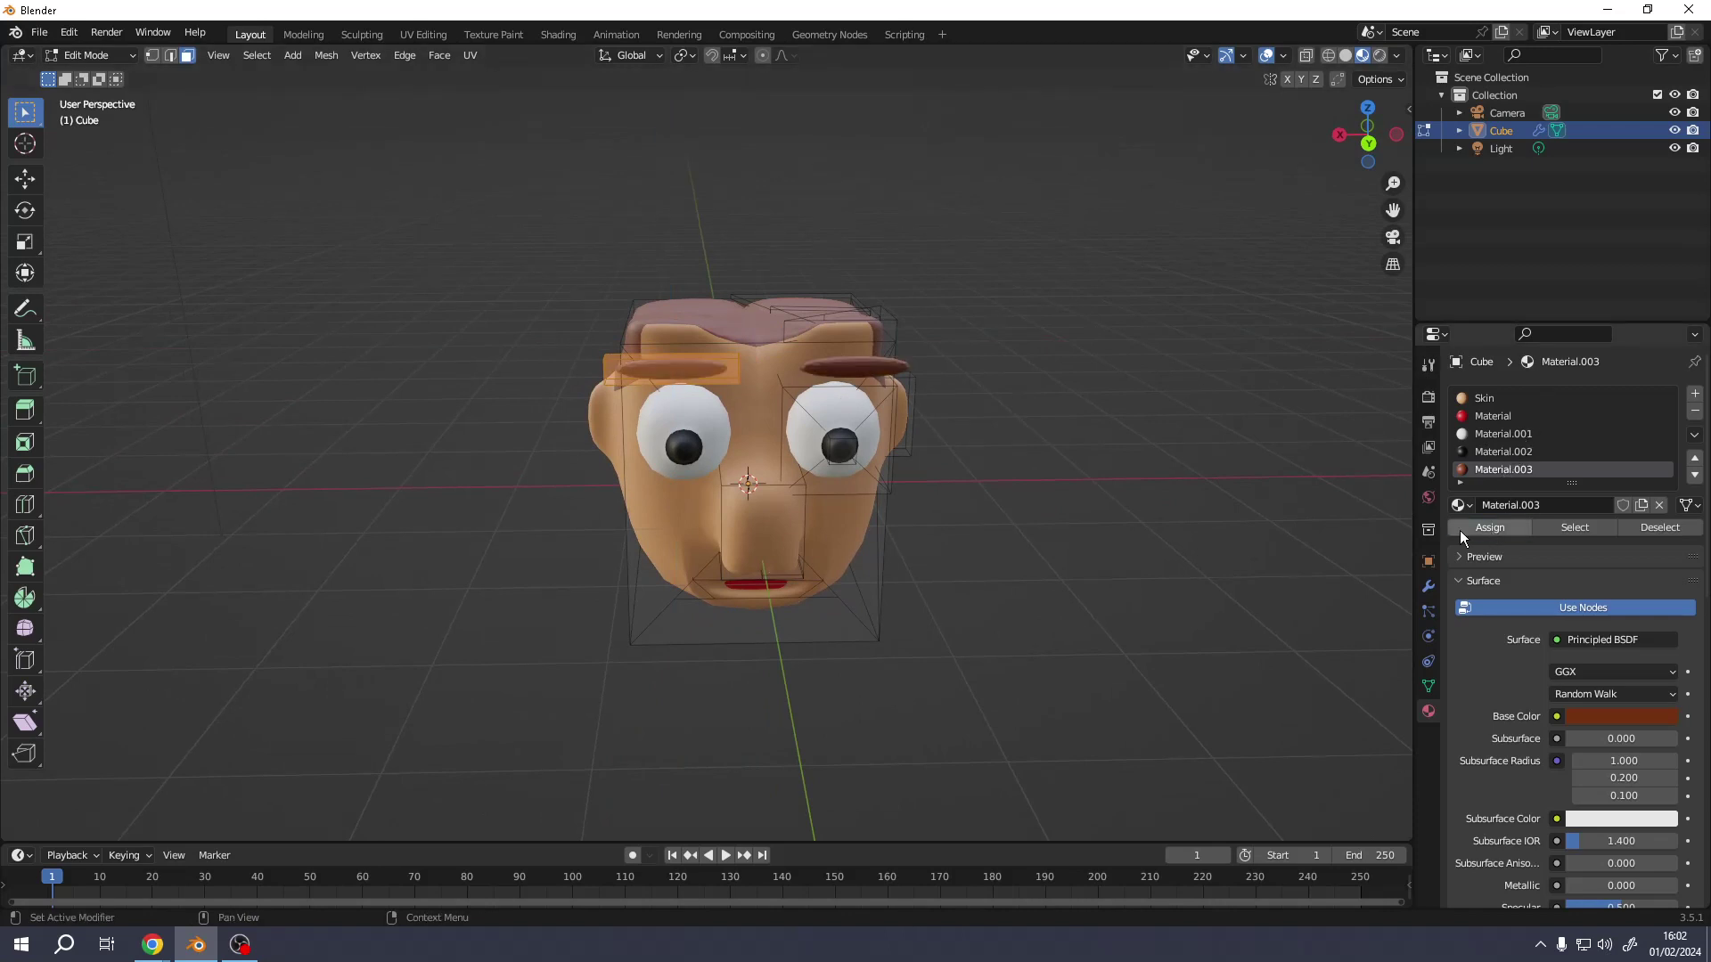
Rotate the eyebrow so its inner end tilts upward, and return to Object Mode to view the face
middle_drag(837, 424, 871, 426)
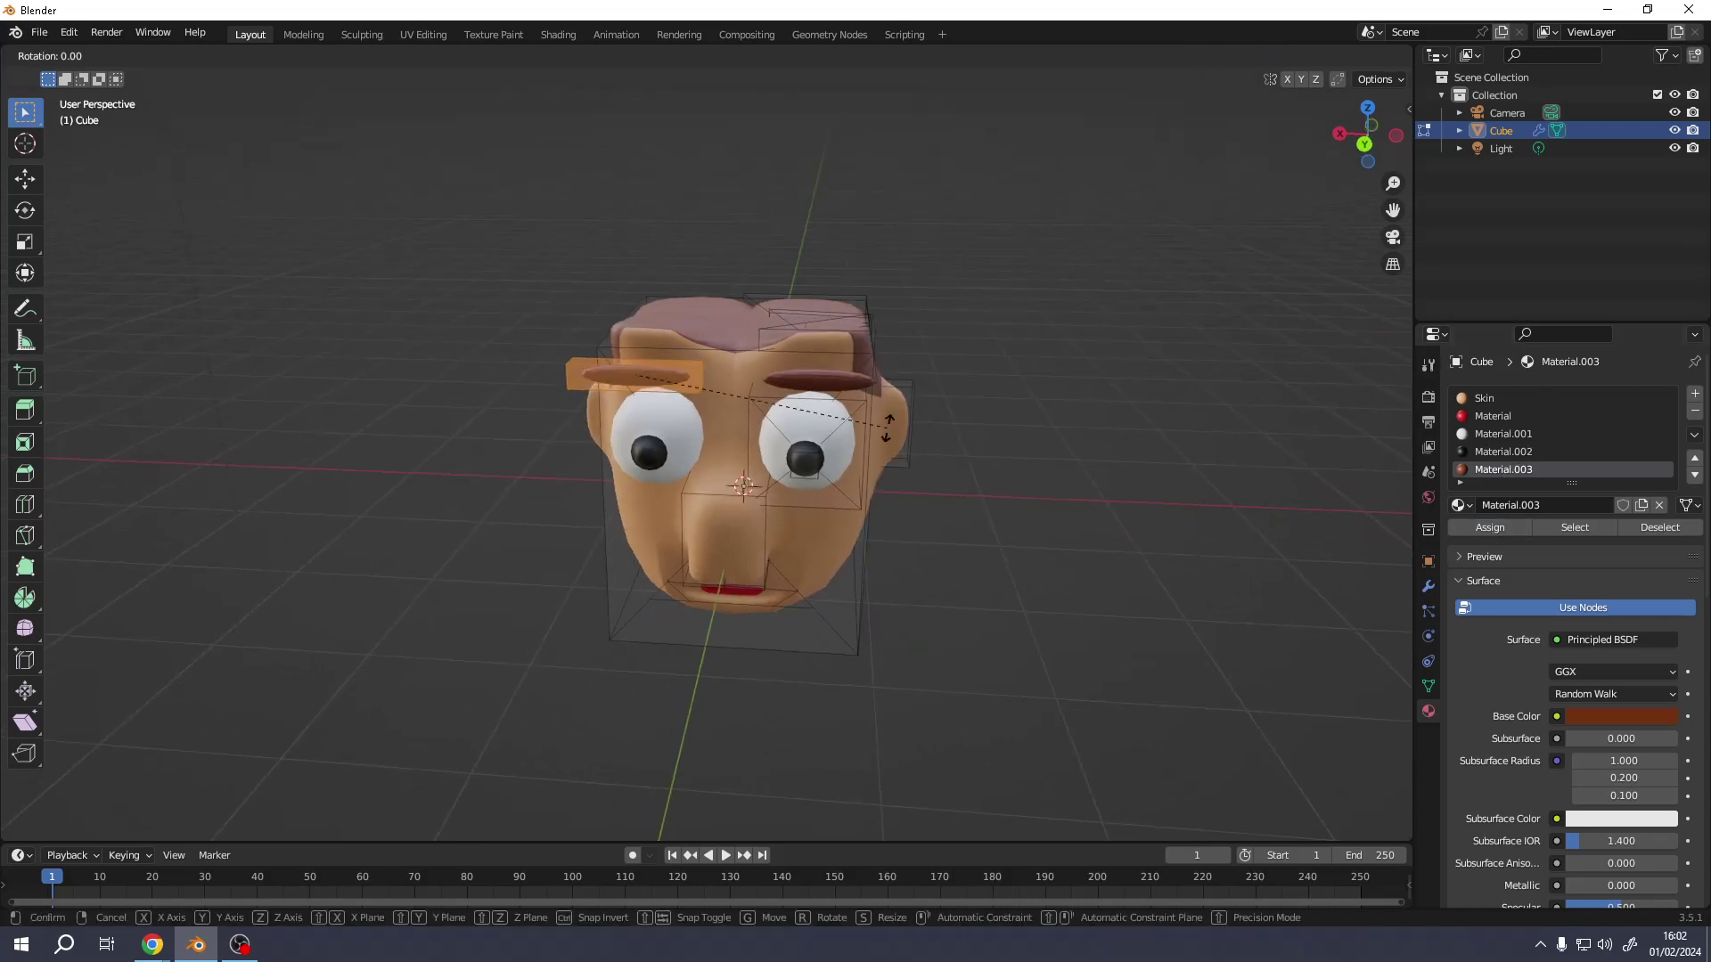
click(885, 357)
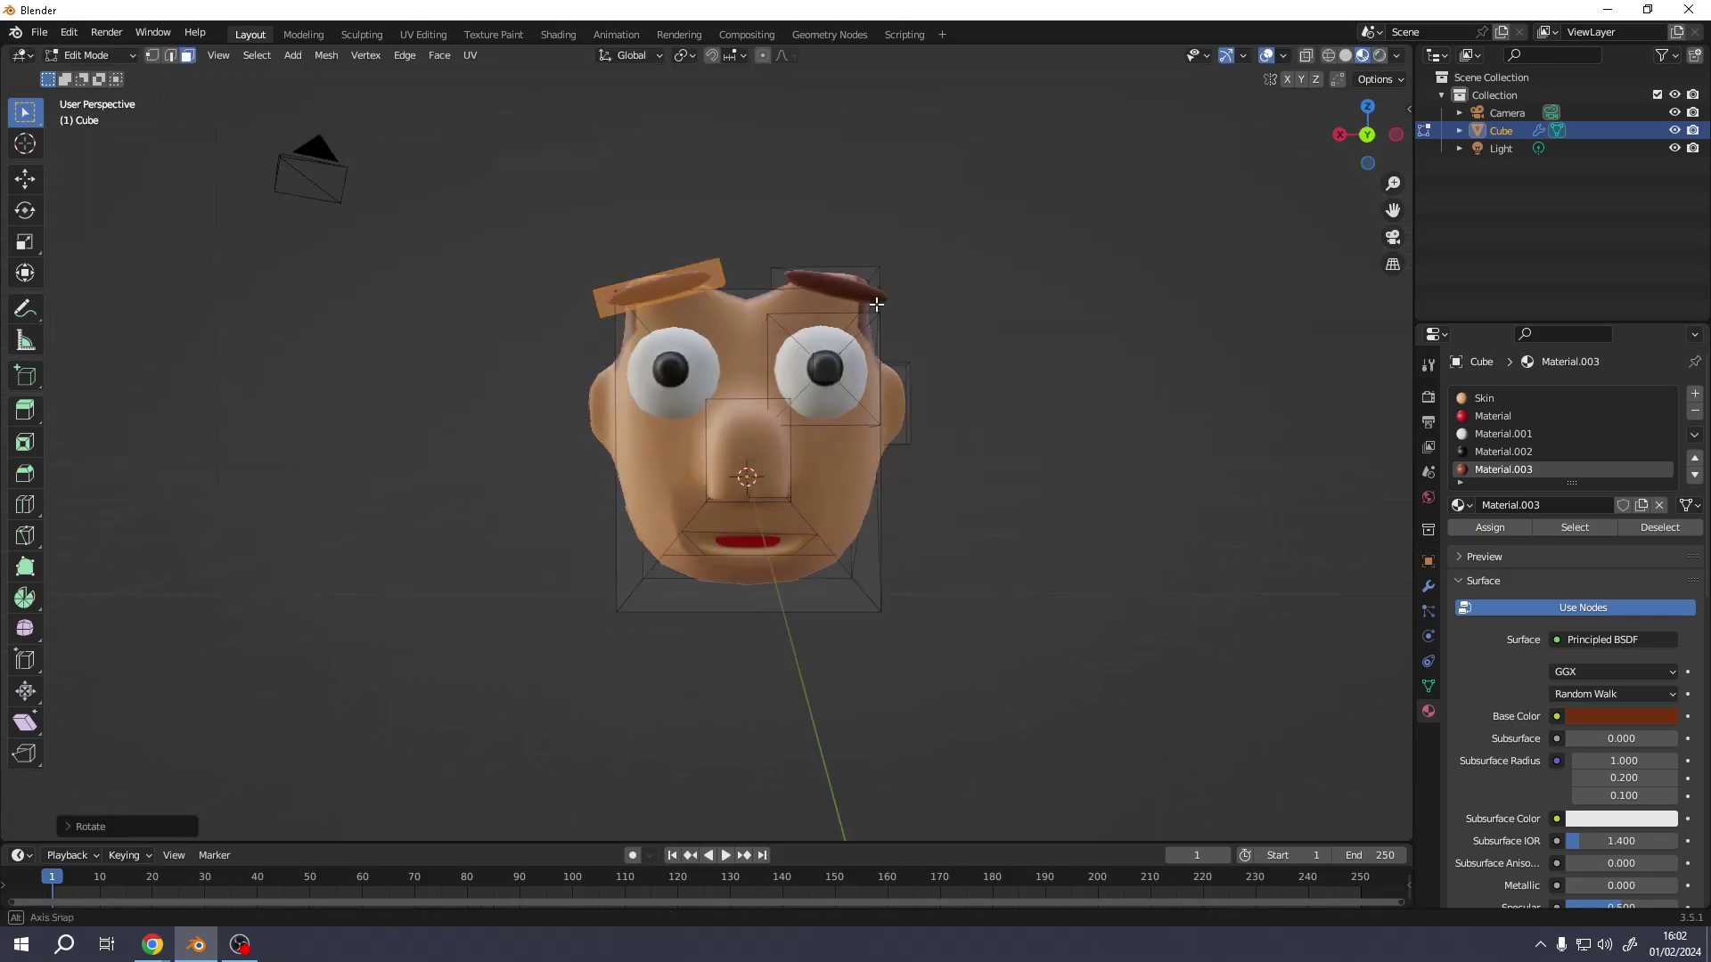
middle_drag(327, 168, 920, 419)
click(1013, 344)
key(Tab)
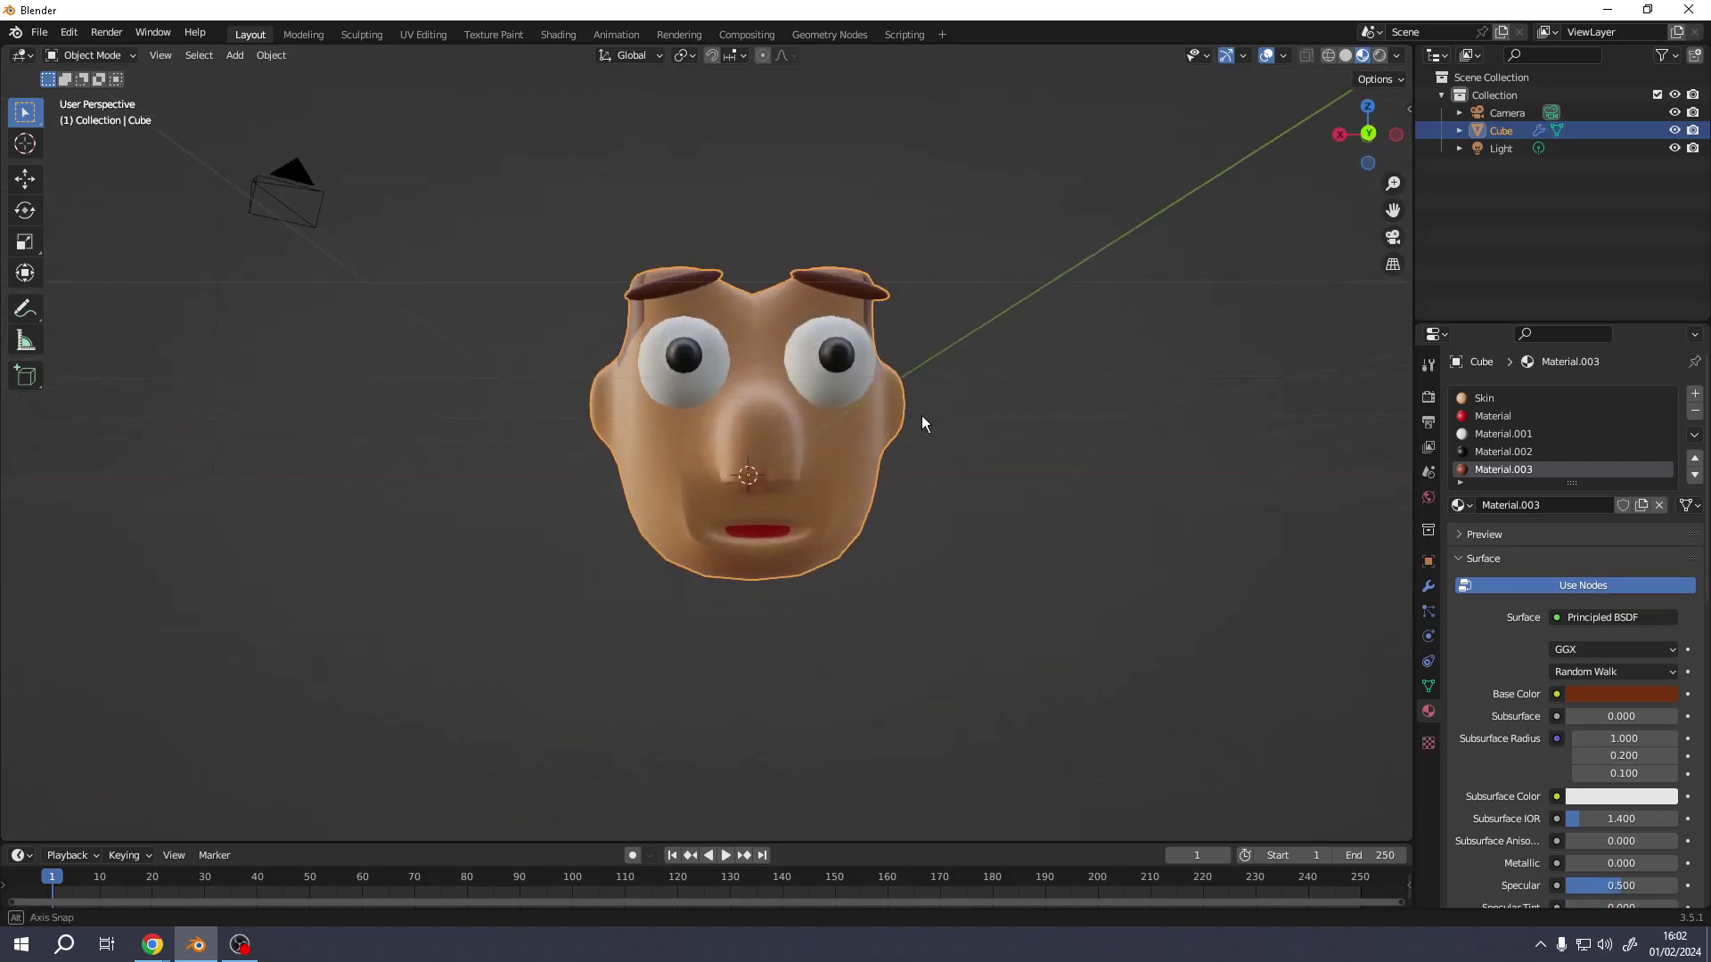
Lower the eyebrow about 0.18 m along Z in Edit Mode, then return to Object Mode to view the finished head
key(Tab)
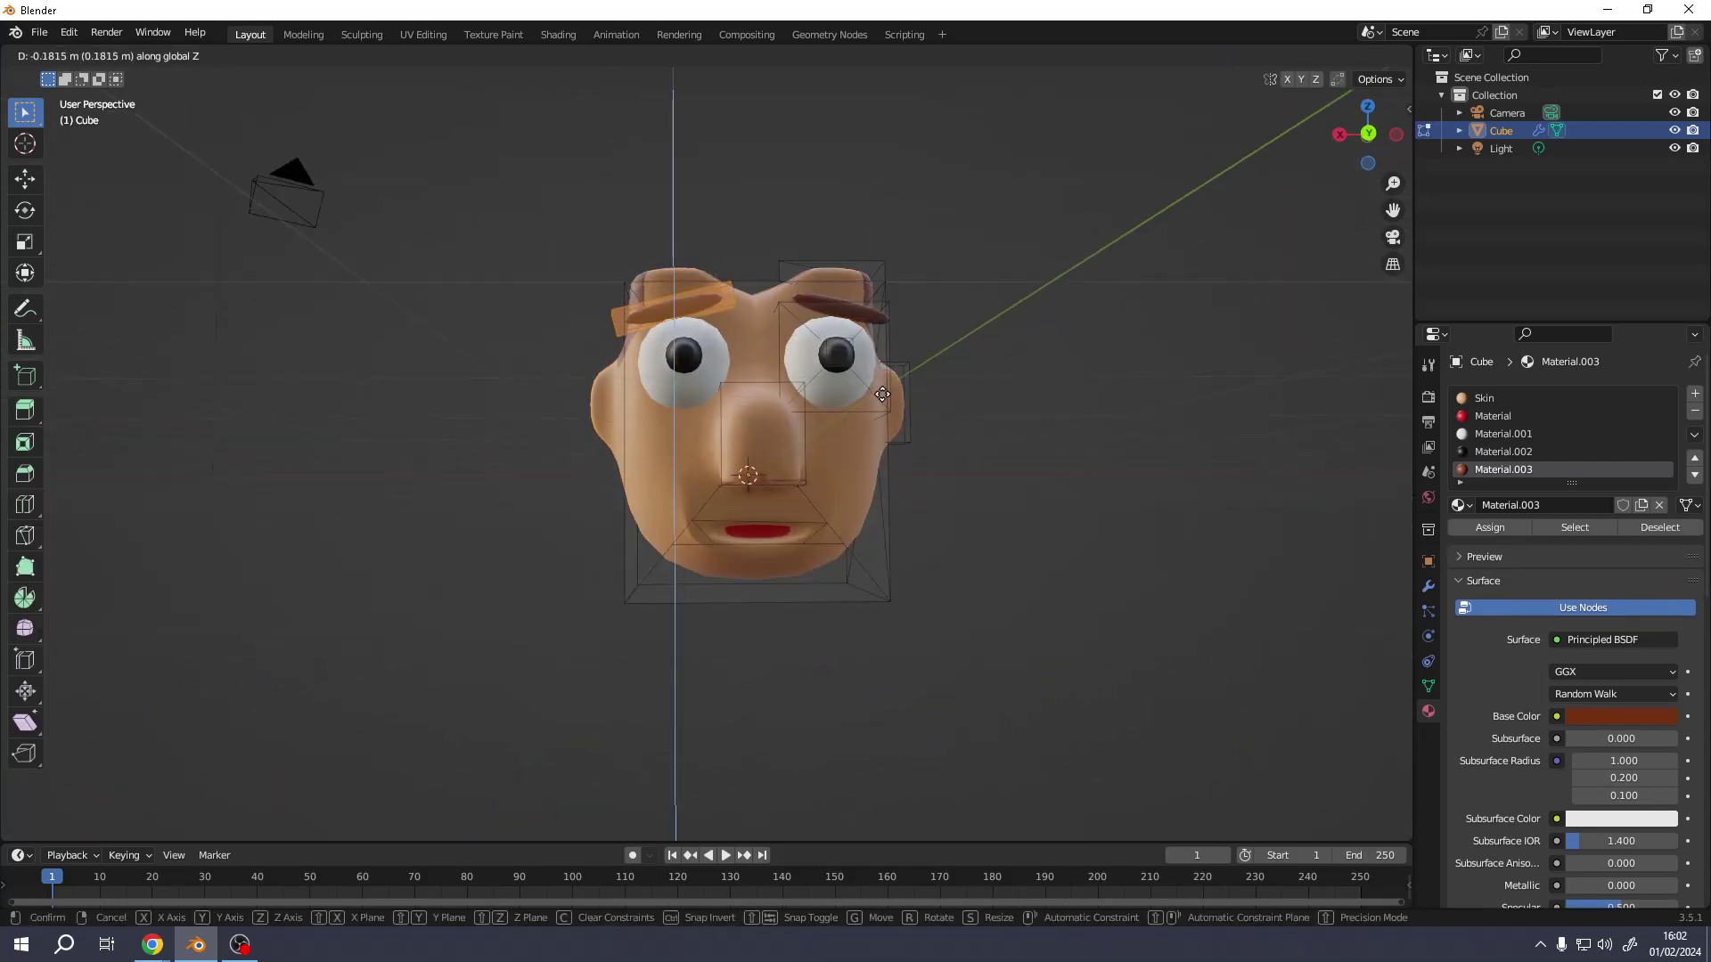
click(882, 394)
key(Tab)
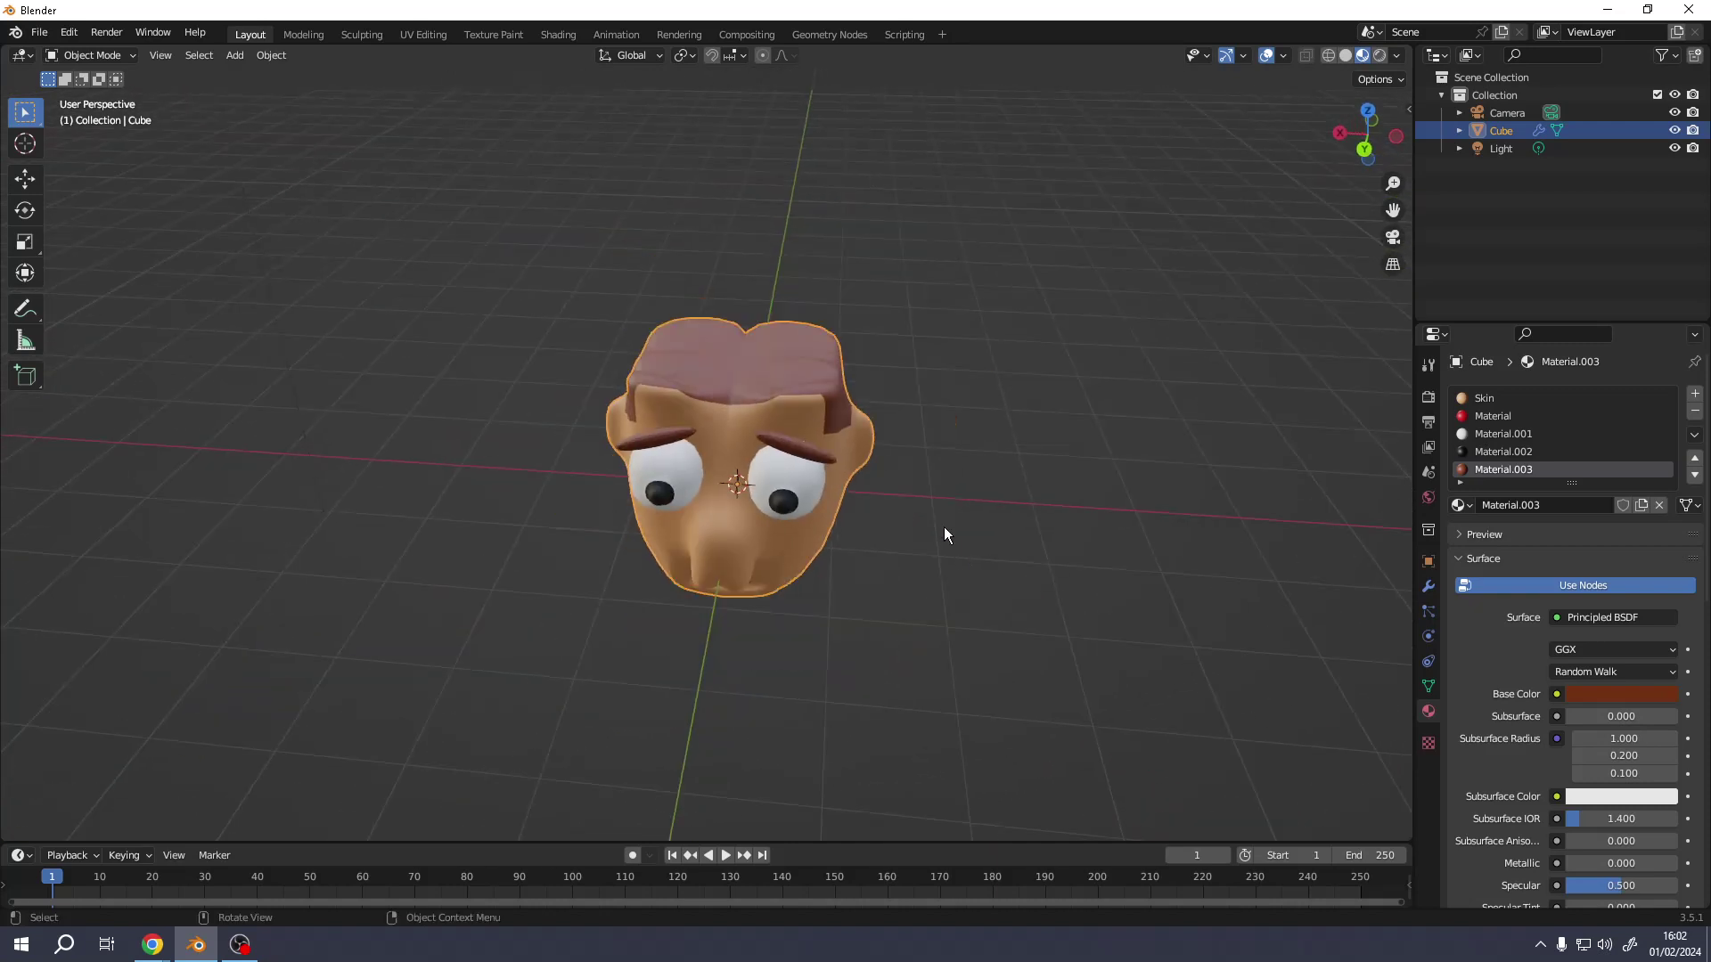
scroll(941, 517, up, 3)
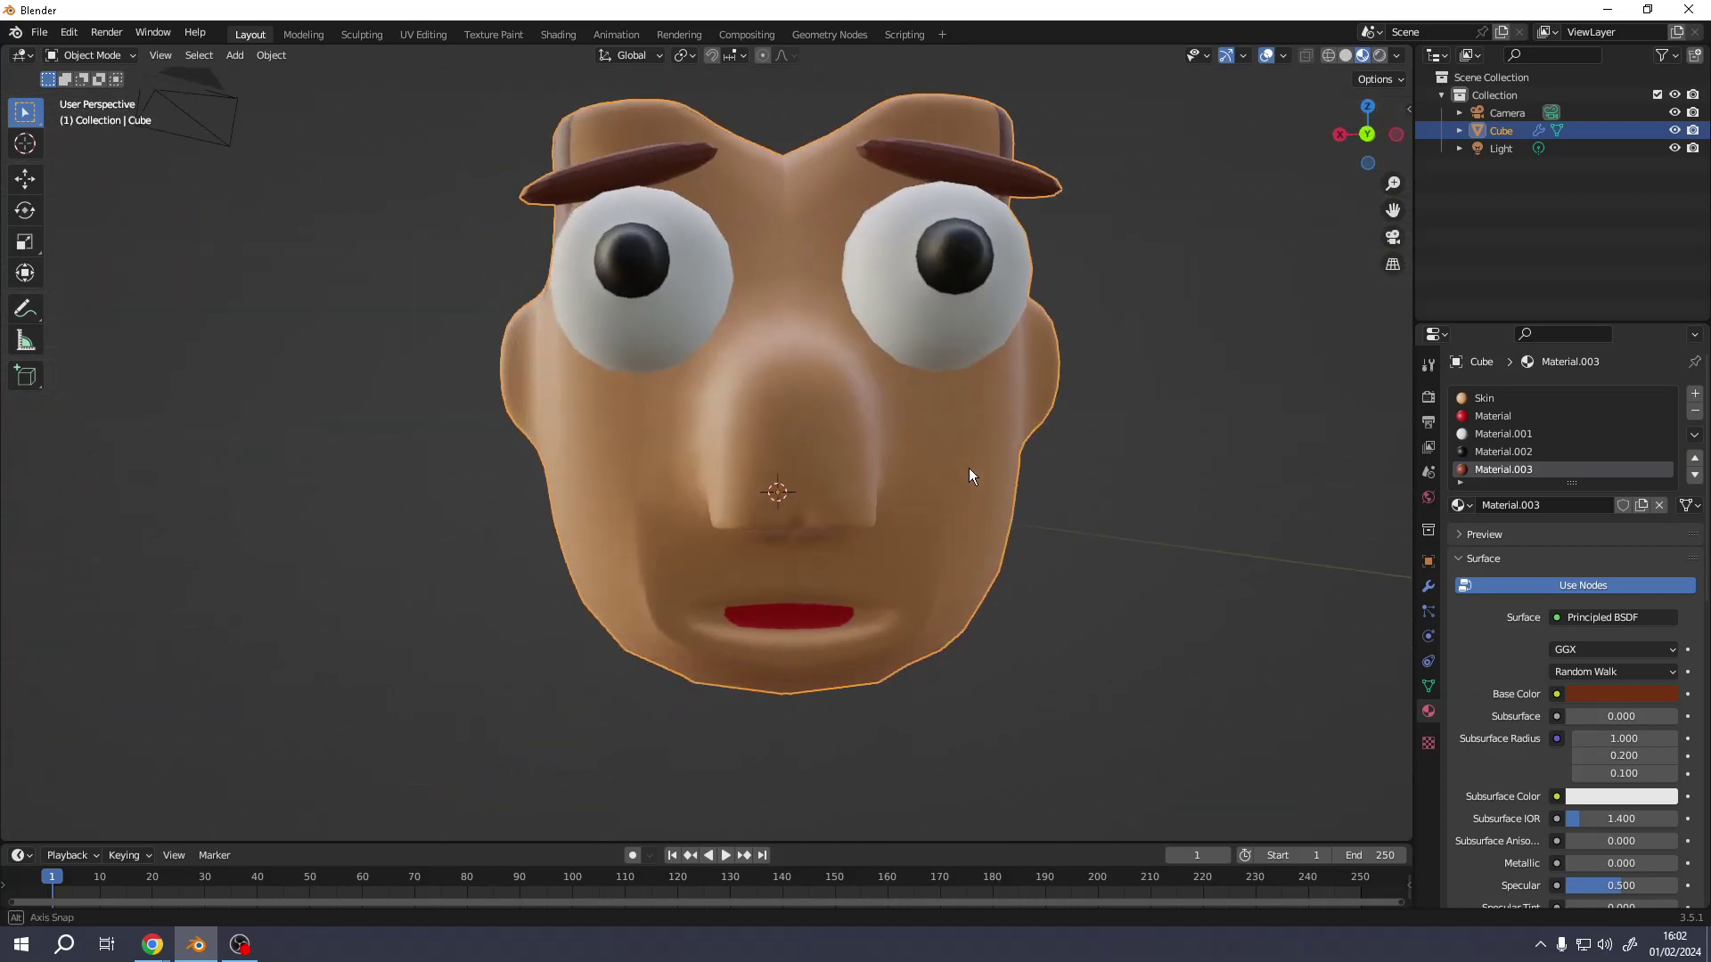